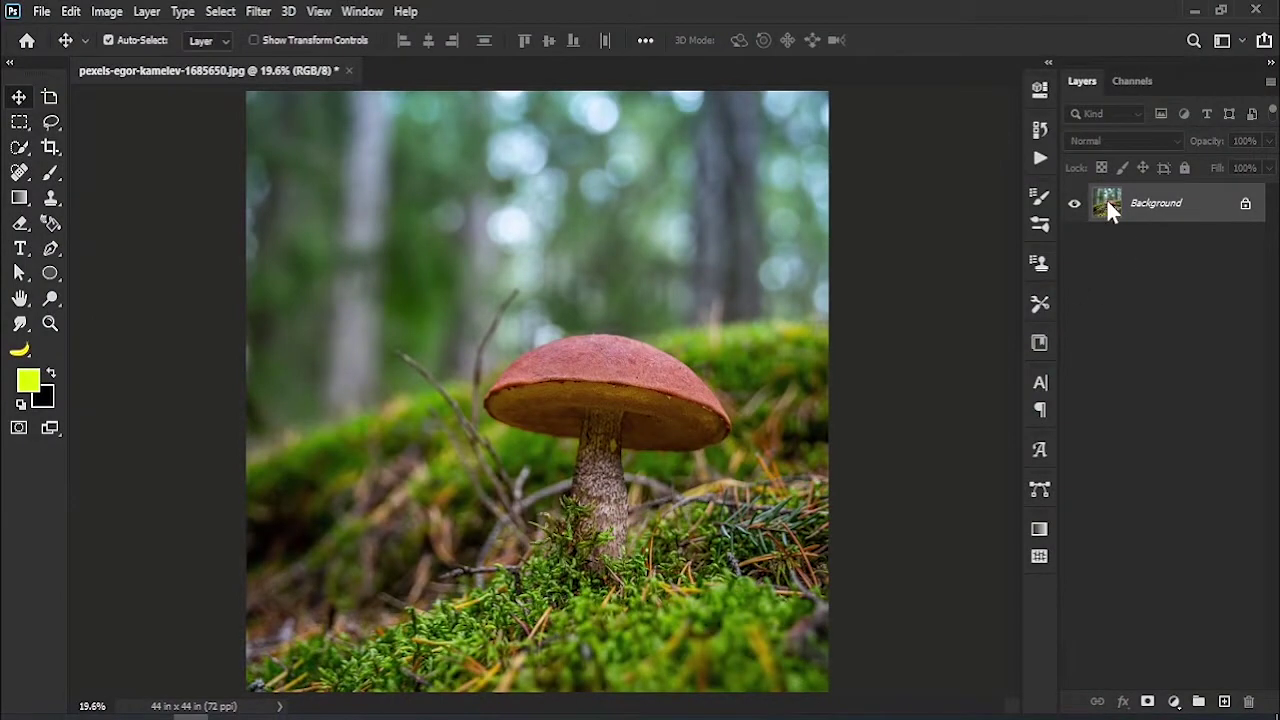
Step: Duplicate the mushroom photo's Background layer as 'Background copy'
right_click(1106, 198)
left_click(1145, 240)
left_click(628, 220)
Step: Add a Curves 1 layer with a strong brightening curve and invert its mask to black
left_click(1174, 701)
left_click(1162, 455)
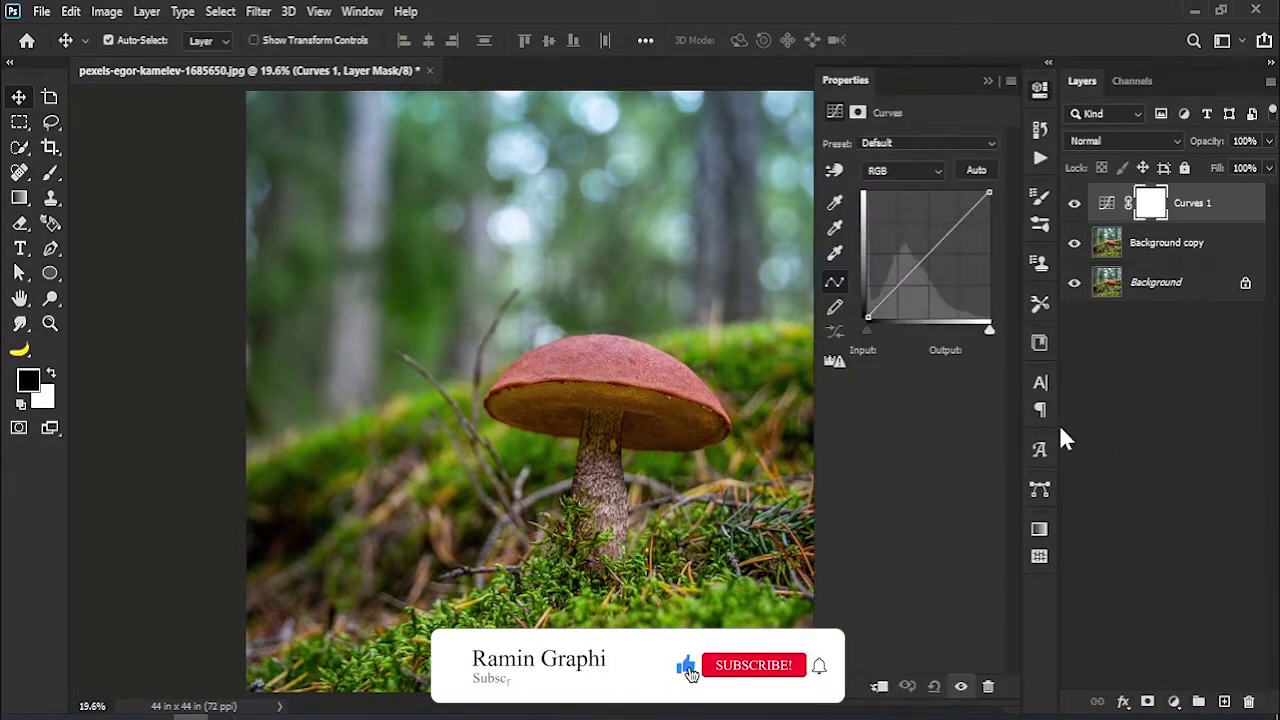
left_click_drag(920, 263, 900, 196)
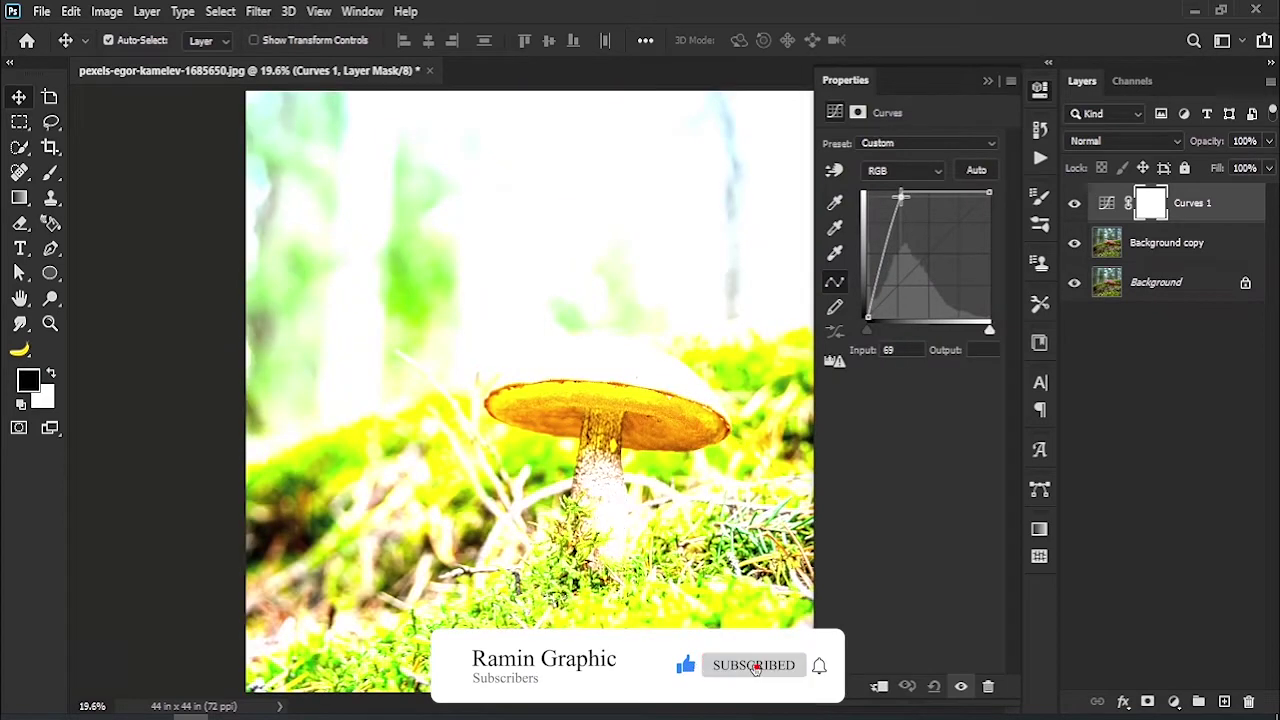
left_click(987, 80)
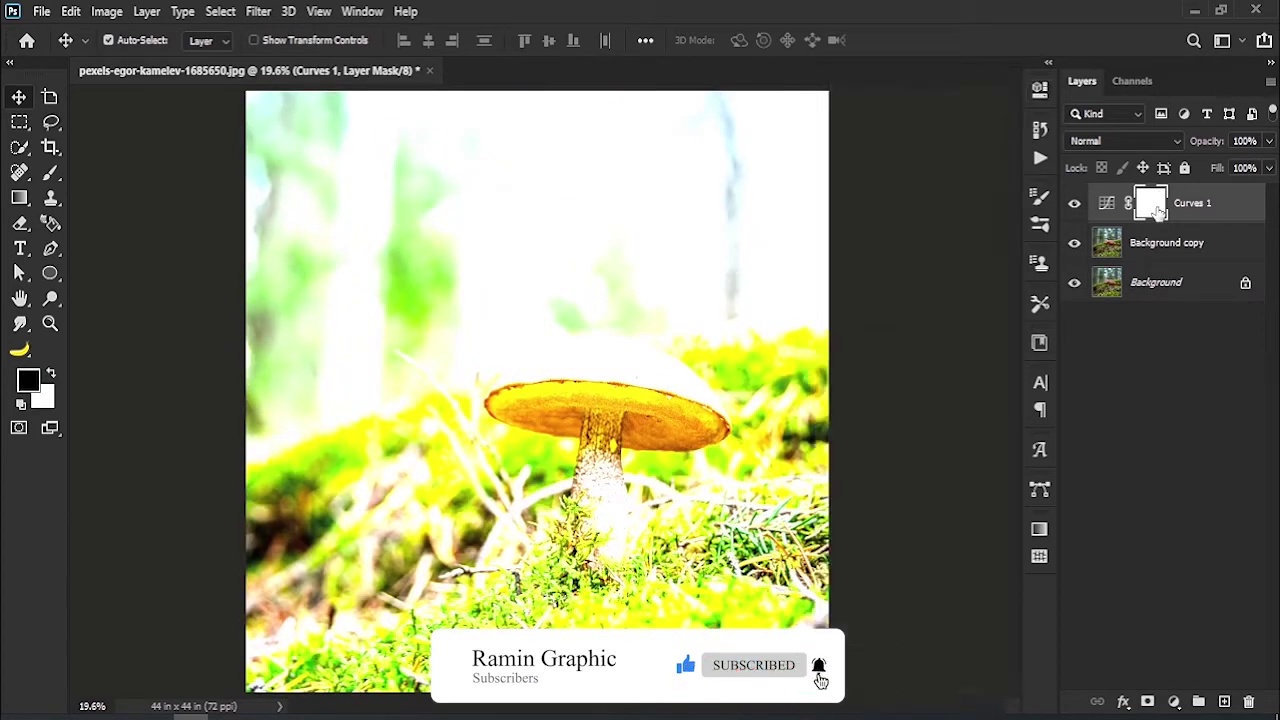
key("ctrl+i")
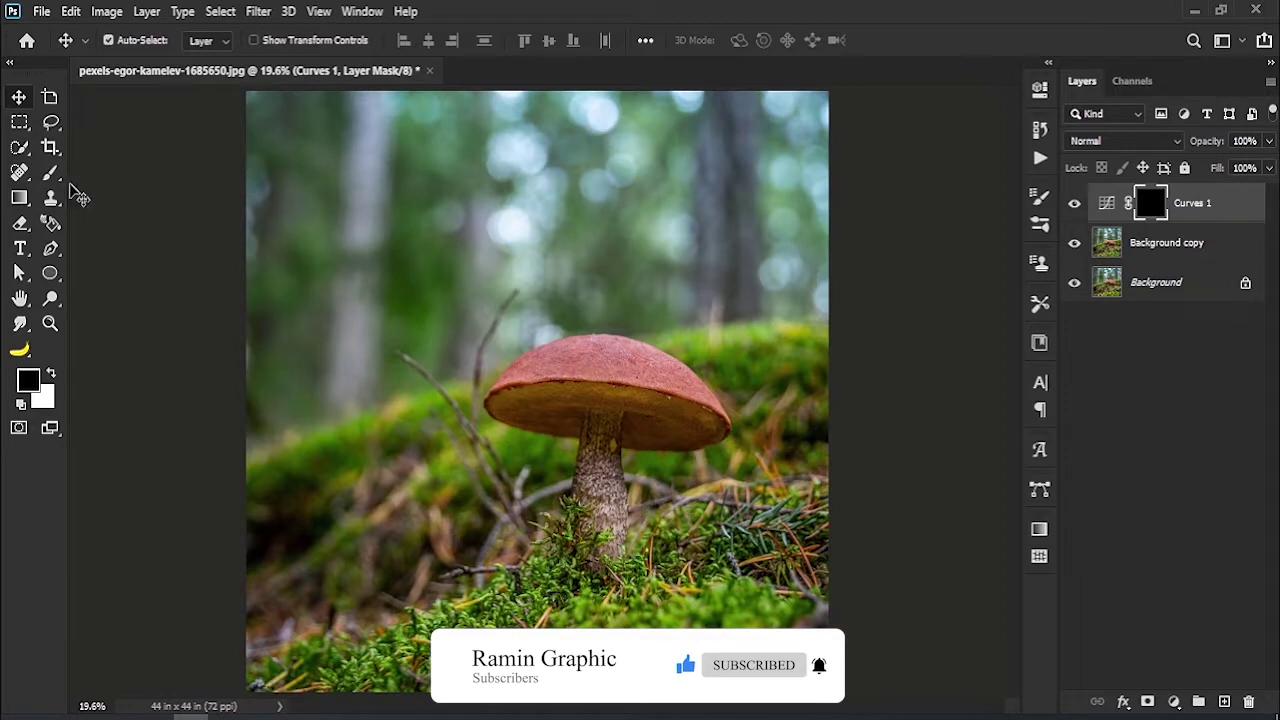
Step: Paint white with a soft round brush on the mask so the cap underside glows yellow
left_click(52, 174)
left_click(105, 174)
left_click(136, 40)
double_click(112, 231)
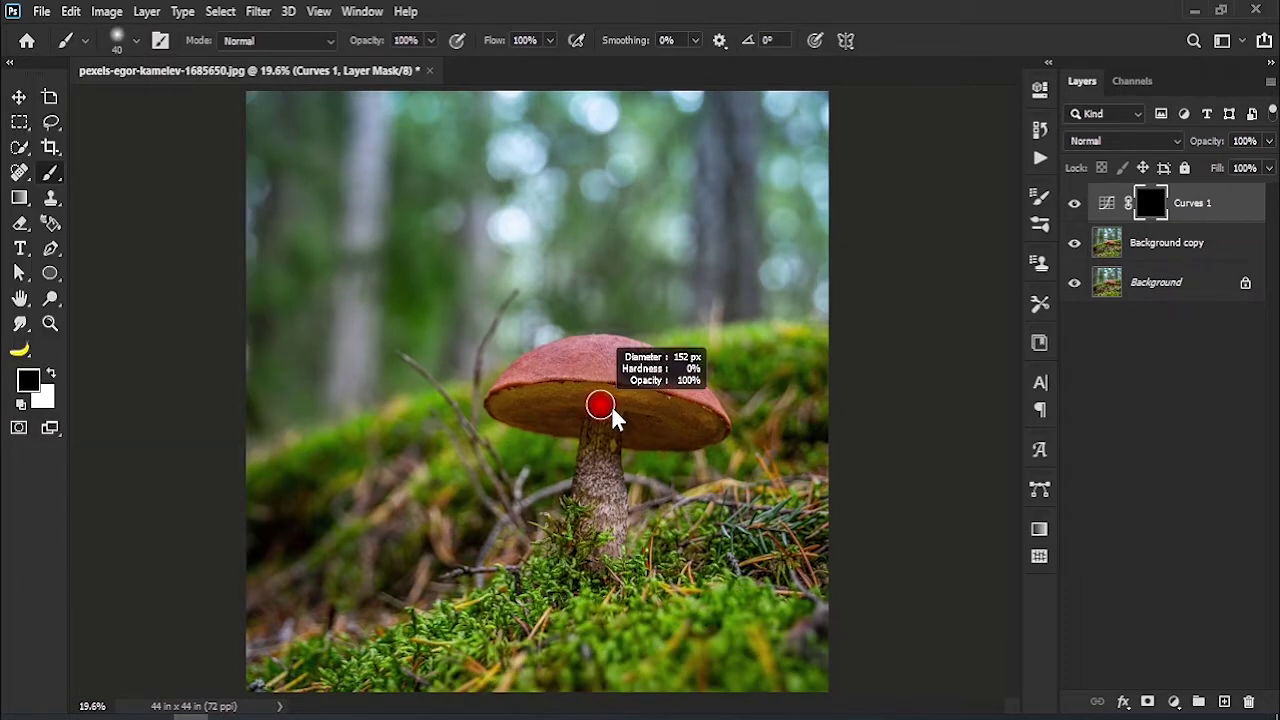
key("z")
left_click_drag(609, 408, 677, 483)
left_click_drag(558, 381, 522, 357)
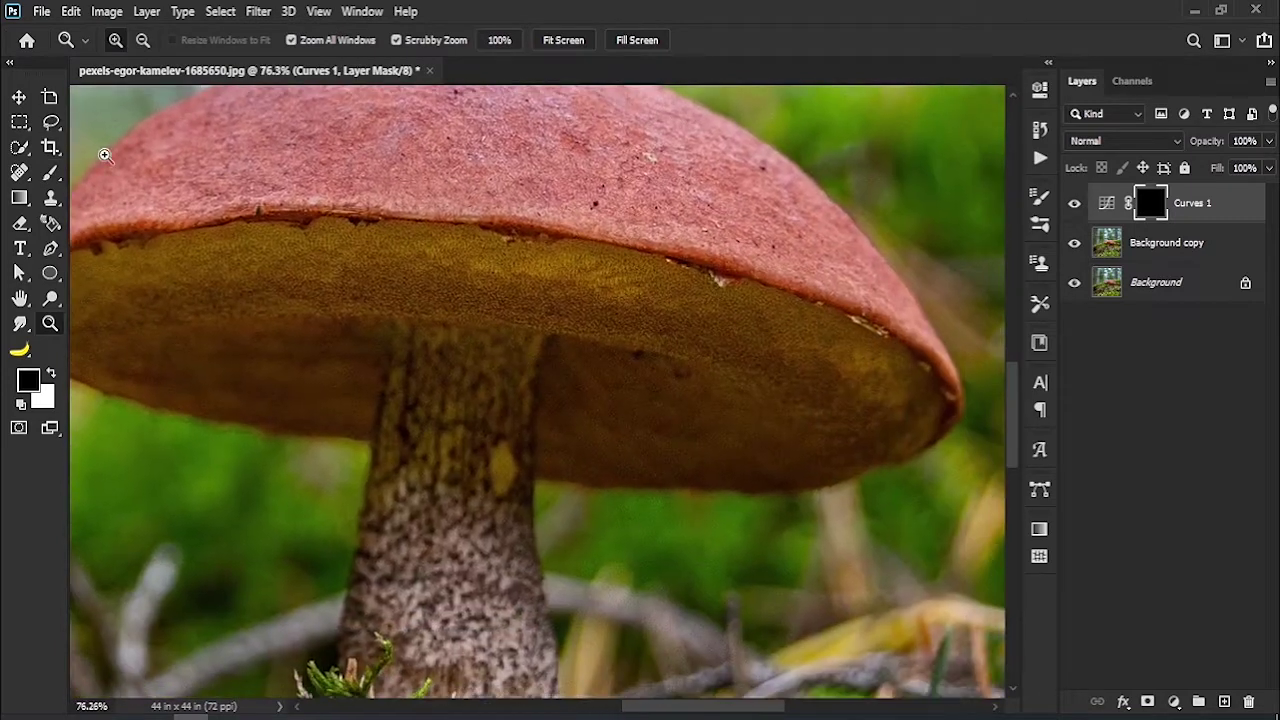
right_click(51, 172)
left_click(115, 170)
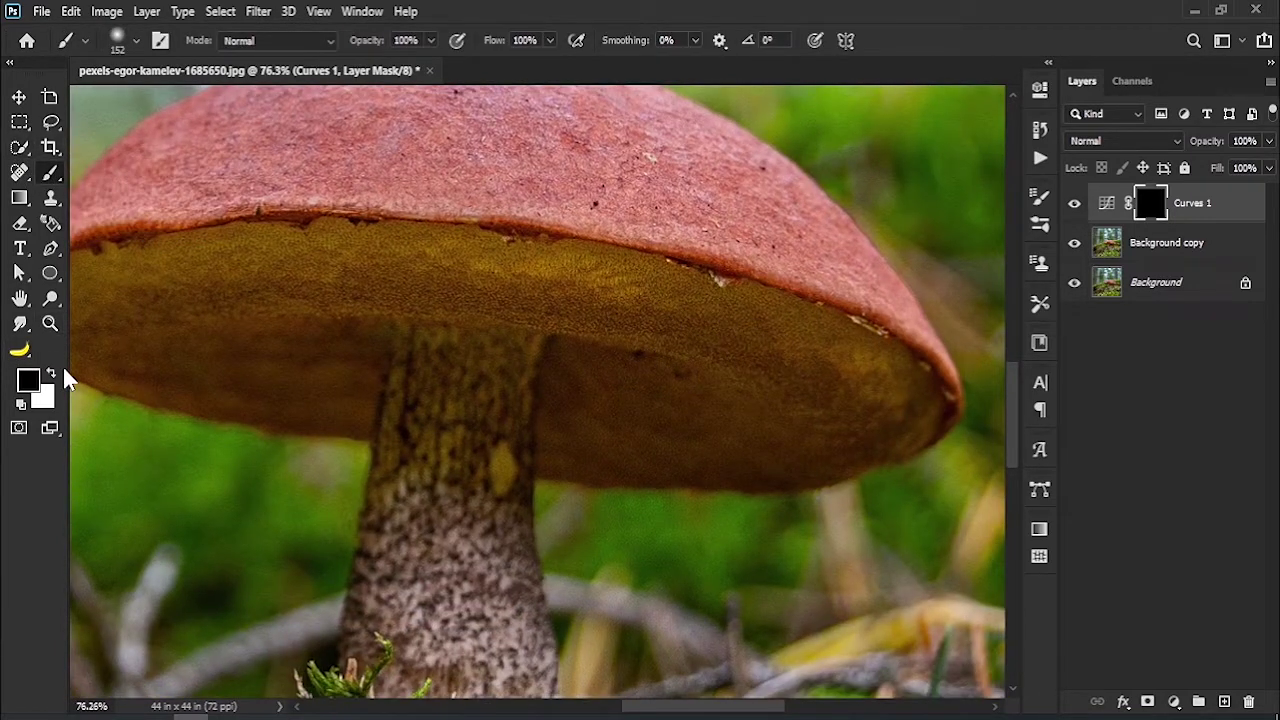
left_click(51, 373)
mouse_move(808, 386)
left_mouse_down()
mouse_move(600, 318)
mouse_move(771, 314)
mouse_move(580, 290)
mouse_move(777, 423)
mouse_move(857, 380)
mouse_move(863, 423)
mouse_move(757, 443)
mouse_move(611, 420)
mouse_move(541, 323)
mouse_move(266, 300)
mouse_move(686, 300)
mouse_move(497, 297)
mouse_move(545, 330)
mouse_move(771, 391)
mouse_move(668, 336)
left_mouse_up()
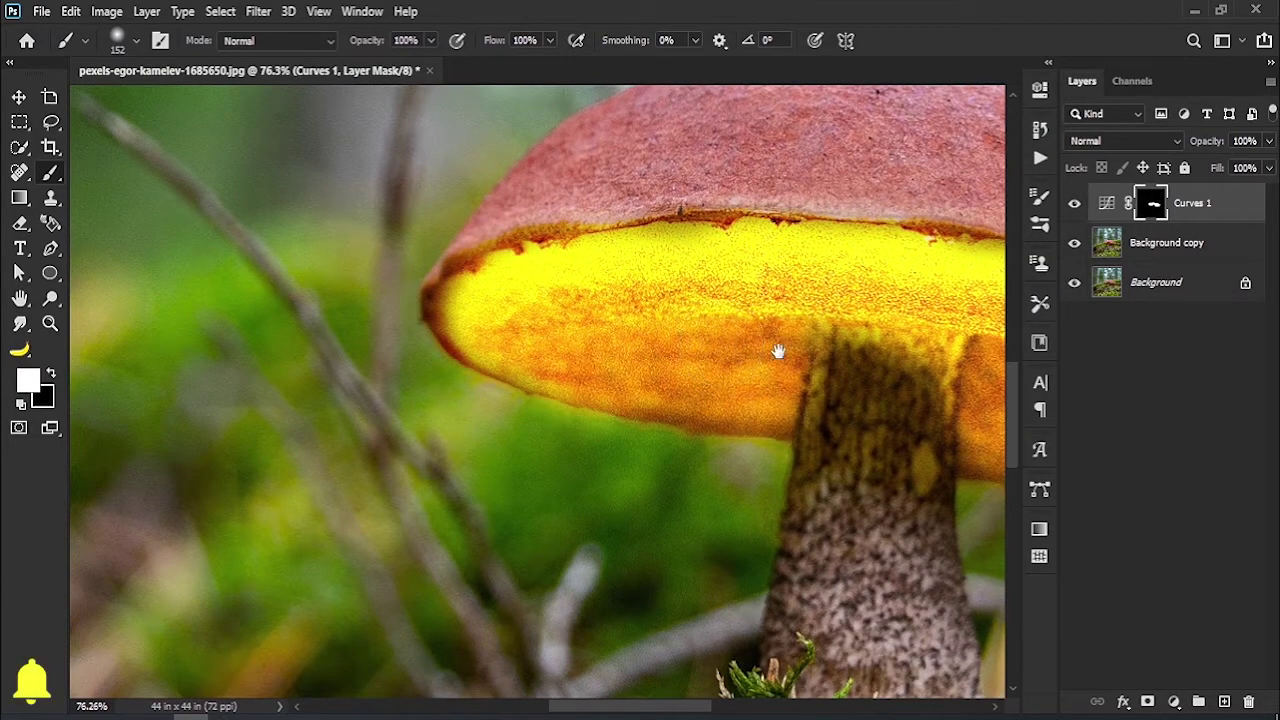
left_click_drag(777, 349, 386, 343)
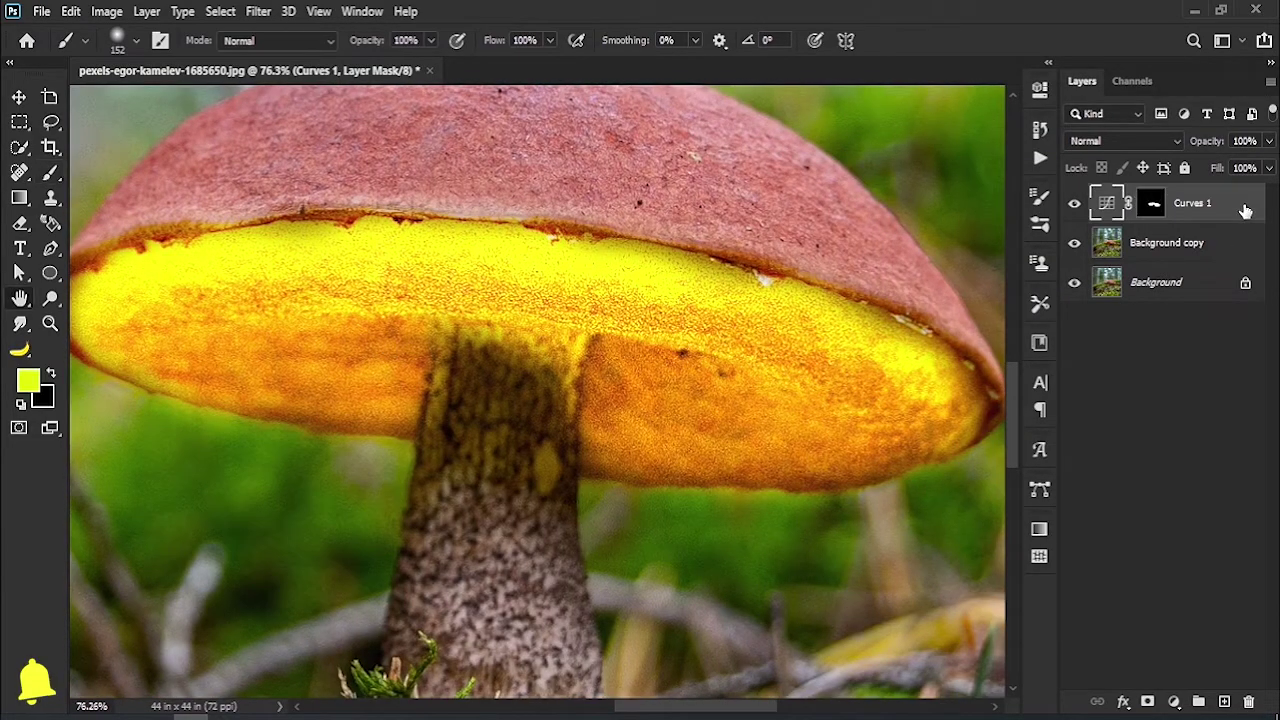
Step: Set Curves 1's Blend If Underlying Layer black slider to 175 to mute the glow
double_click(1245, 210)
left_click_drag(706, 480, 868, 483)
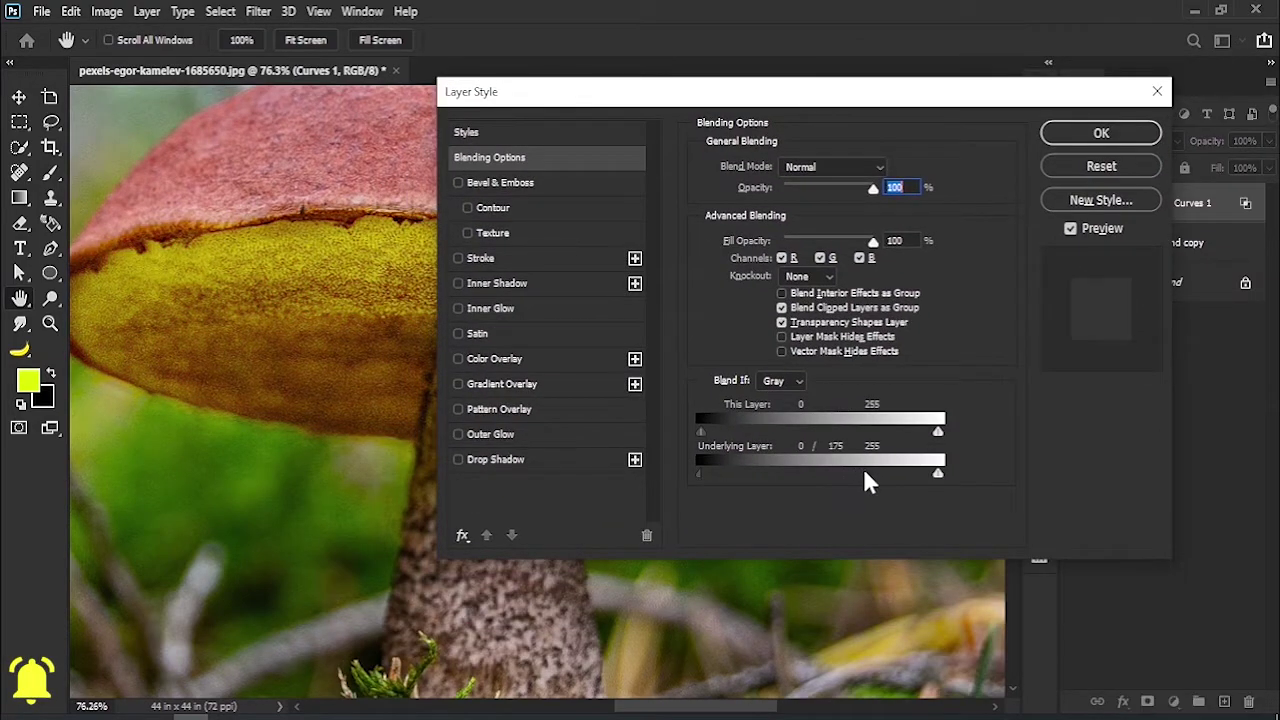
left_click(1100, 133)
Step: Toggle Curves 1 visibility to compare the cap, and add a second Curves layer
key("b")
left_click(1074, 205)
left_click(1074, 204)
left_click(1074, 204)
left_click(1074, 204)
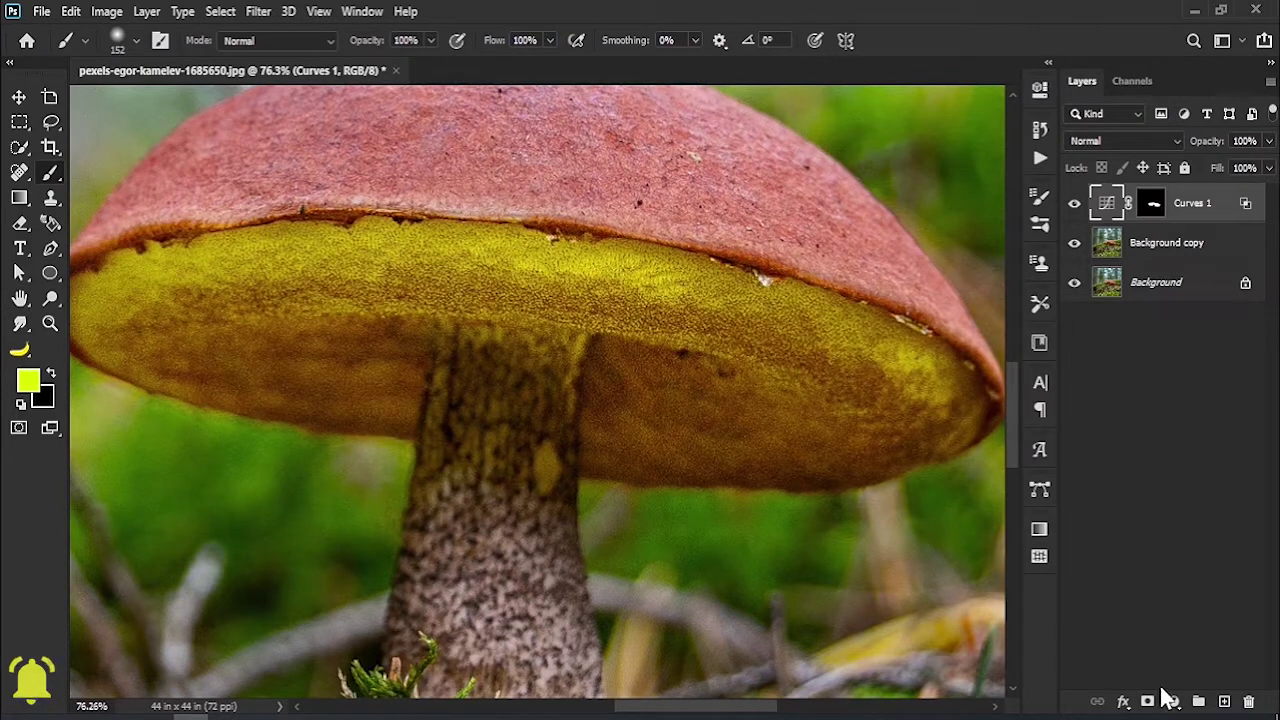
left_click(1174, 701)
left_click(1200, 462)
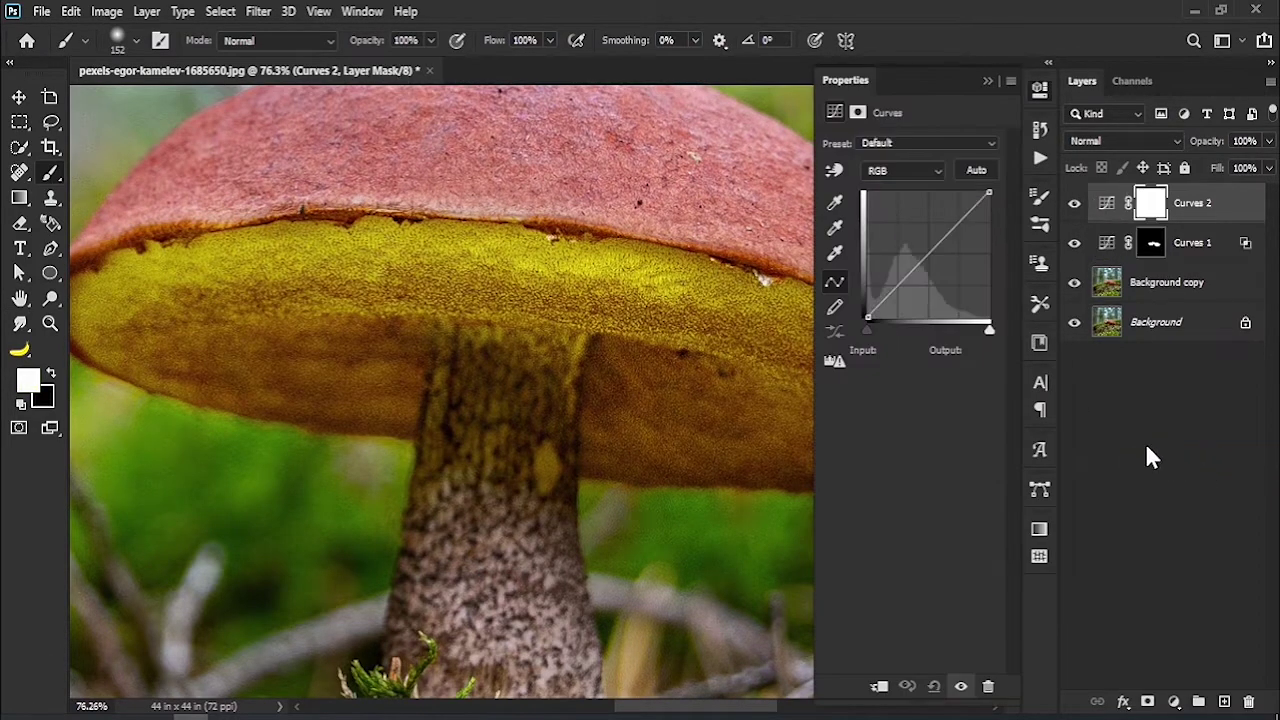
Step: Pull the Curves 2 midtones and highlights down to darken the forest scene
left_click_drag(925, 259, 926, 280)
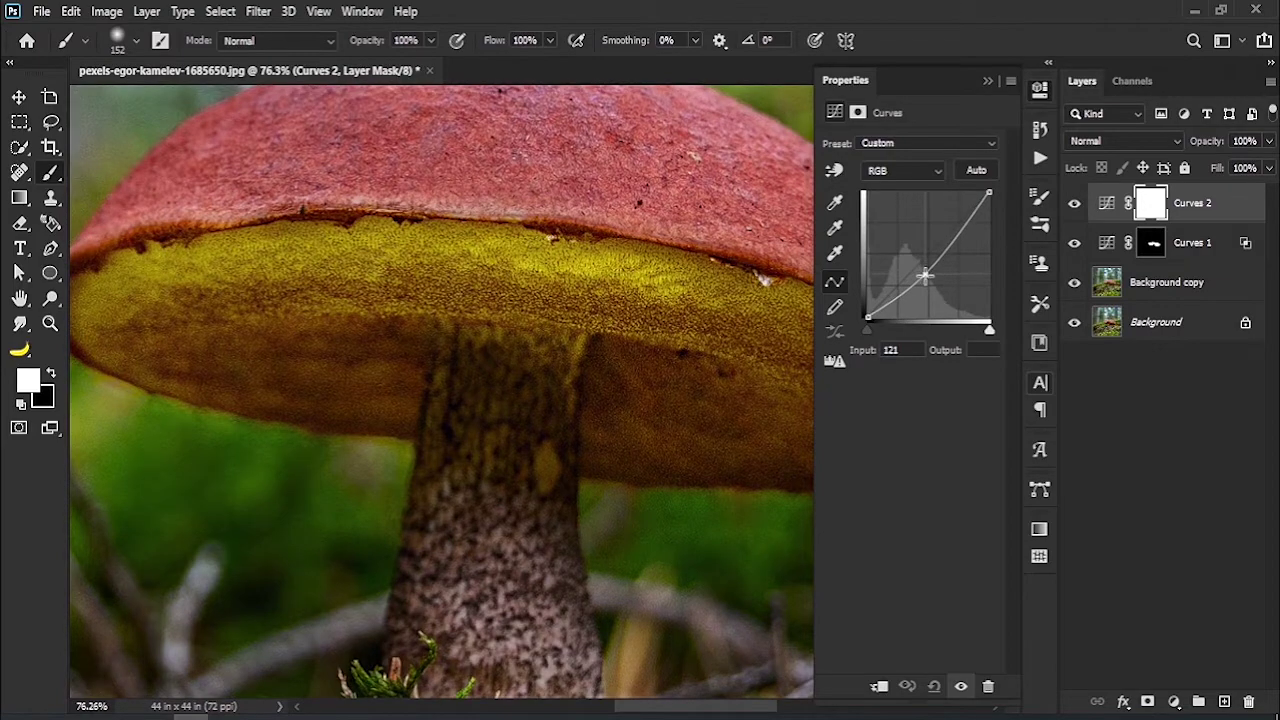
left_click_drag(987, 194, 987, 223)
left_click(987, 80)
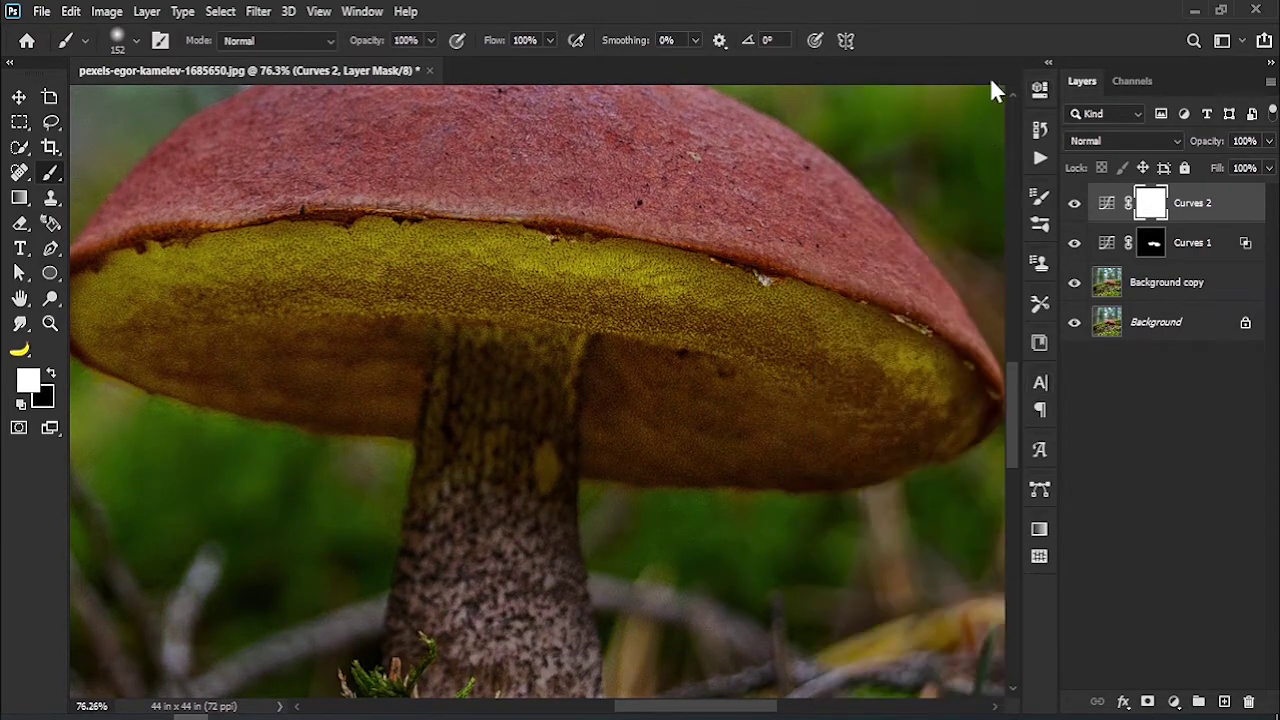
key("ctrl+0")
double_click(1106, 203)
left_click_drag(938, 260, 926, 285)
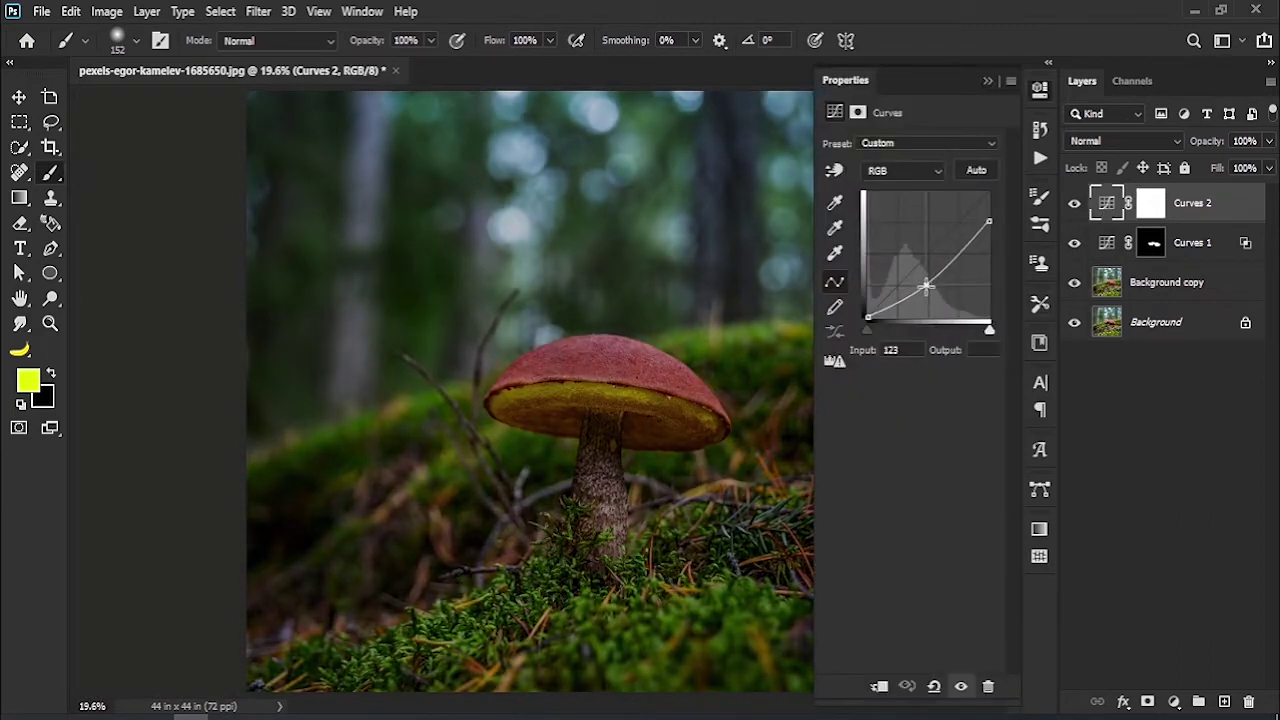
left_click(988, 81)
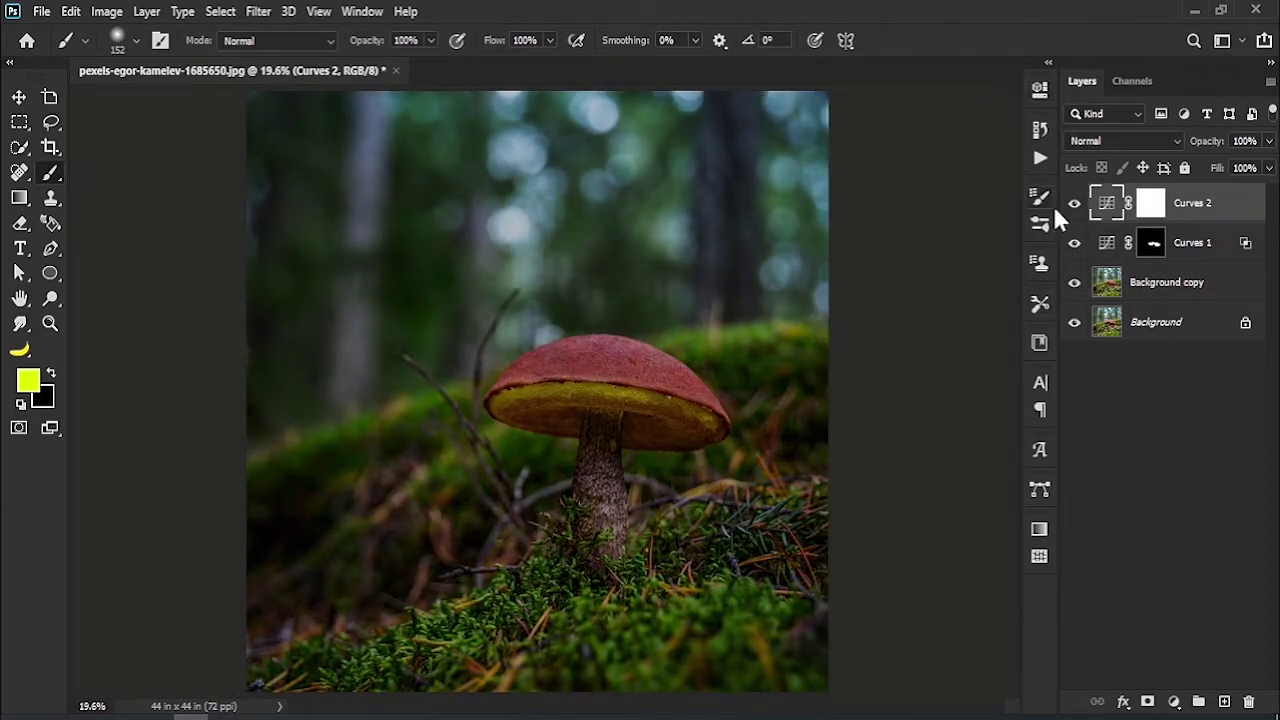
Step: Paint black on the Curves 2 mask with a low-opacity brush over the cap underside and moss
left_click(1151, 204)
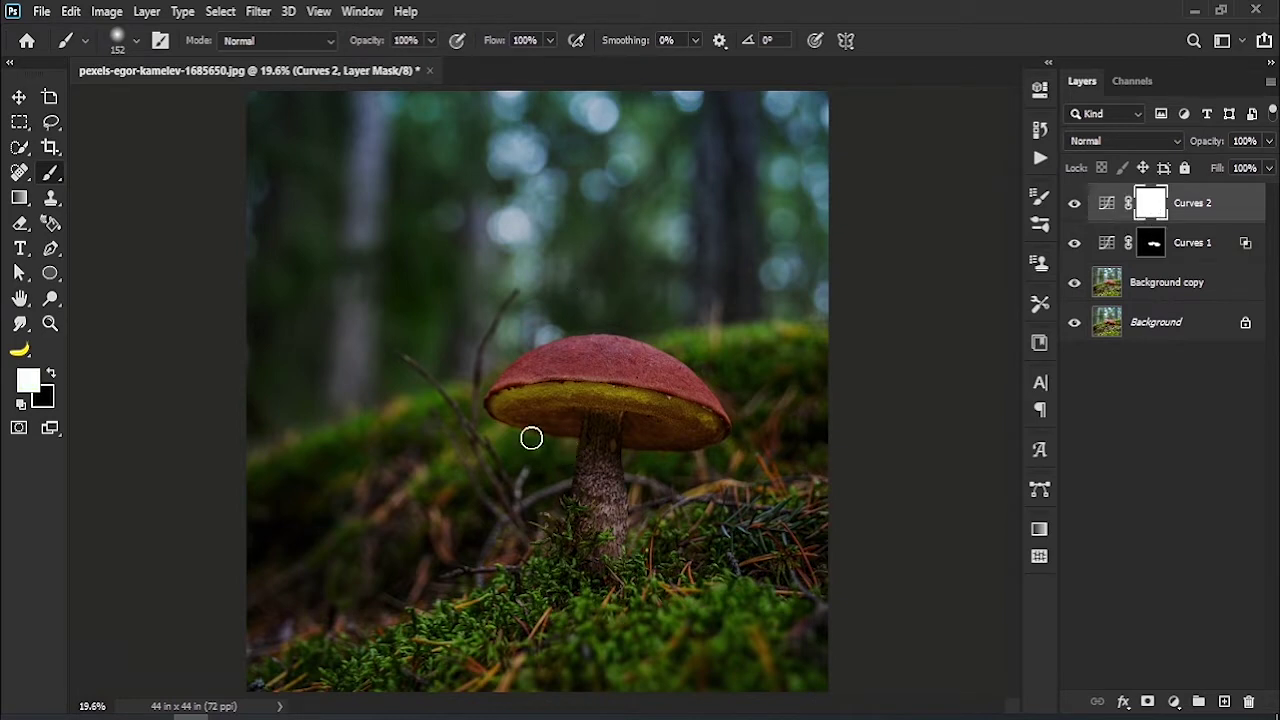
mouse_move(589, 426)
left_mouse_down()
mouse_move(577, 409)
mouse_move(516, 411)
mouse_move(700, 426)
mouse_move(637, 424)
left_mouse_up()
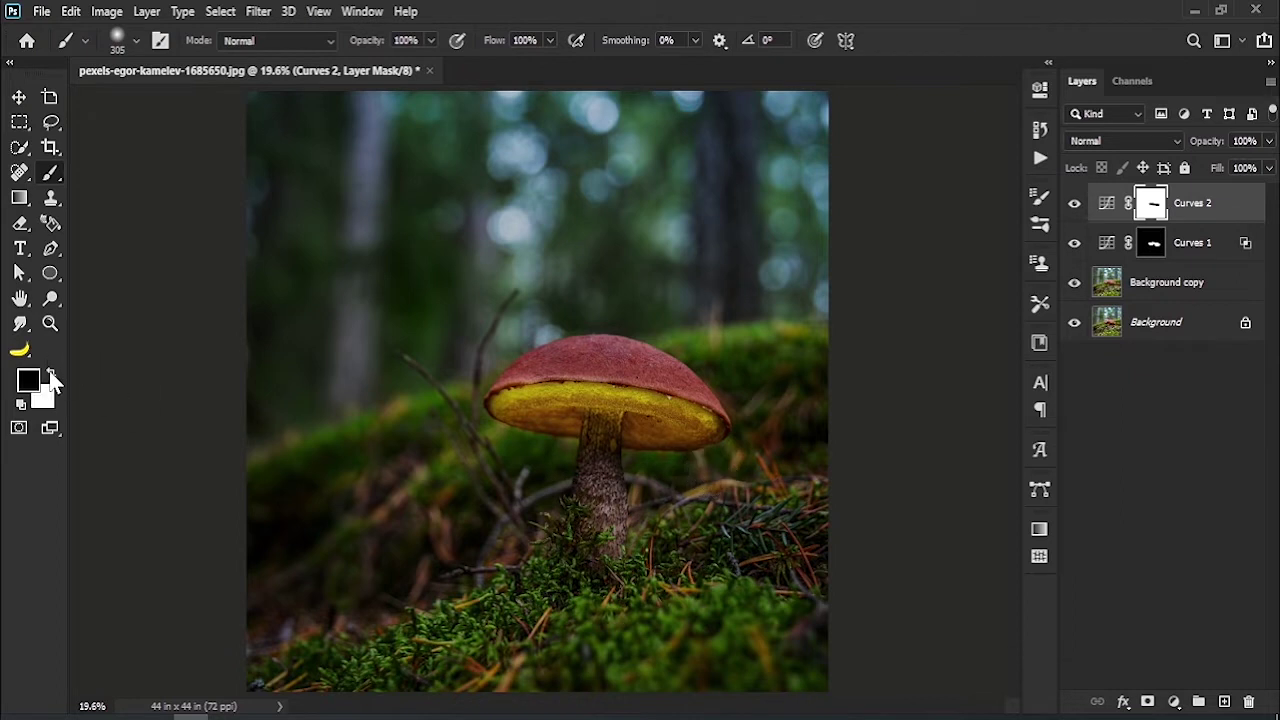
left_click_drag(380, 42, 312, 50)
left_click_drag(500, 534, 525, 534)
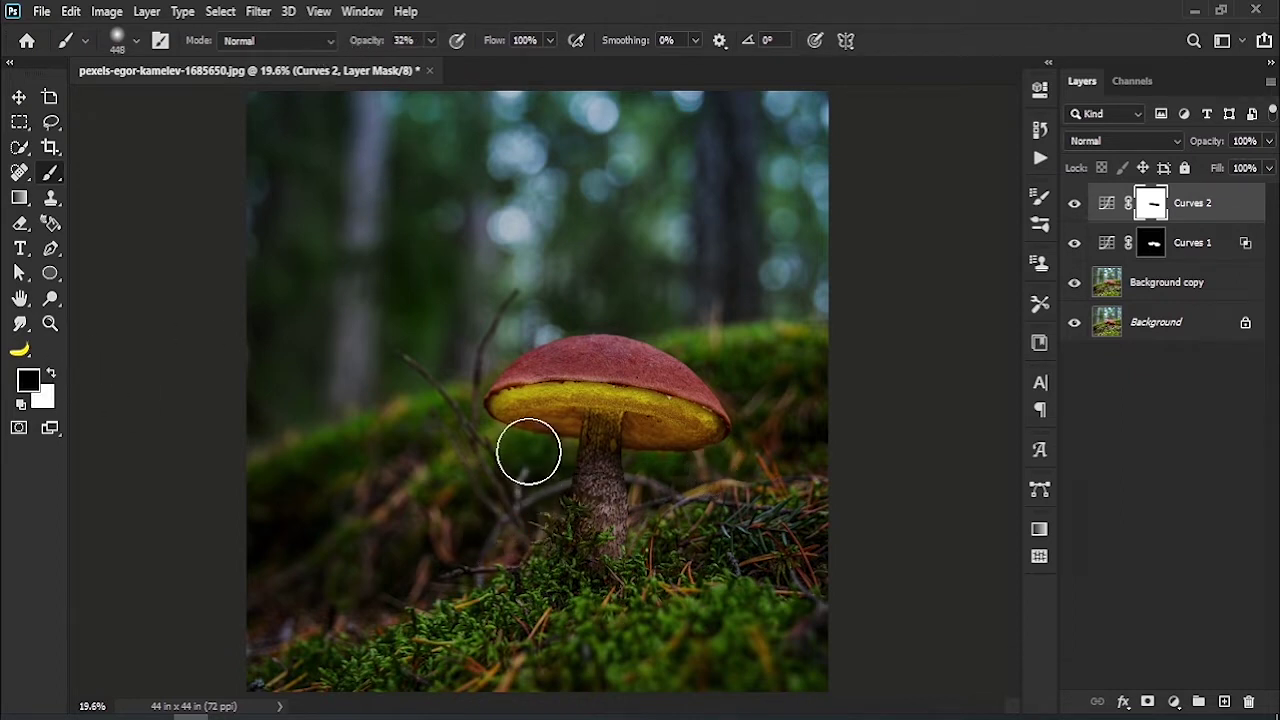
mouse_move(500, 455)
left_mouse_down()
mouse_move(689, 481)
mouse_move(597, 506)
mouse_move(580, 463)
mouse_move(514, 463)
mouse_move(617, 594)
left_mouse_up()
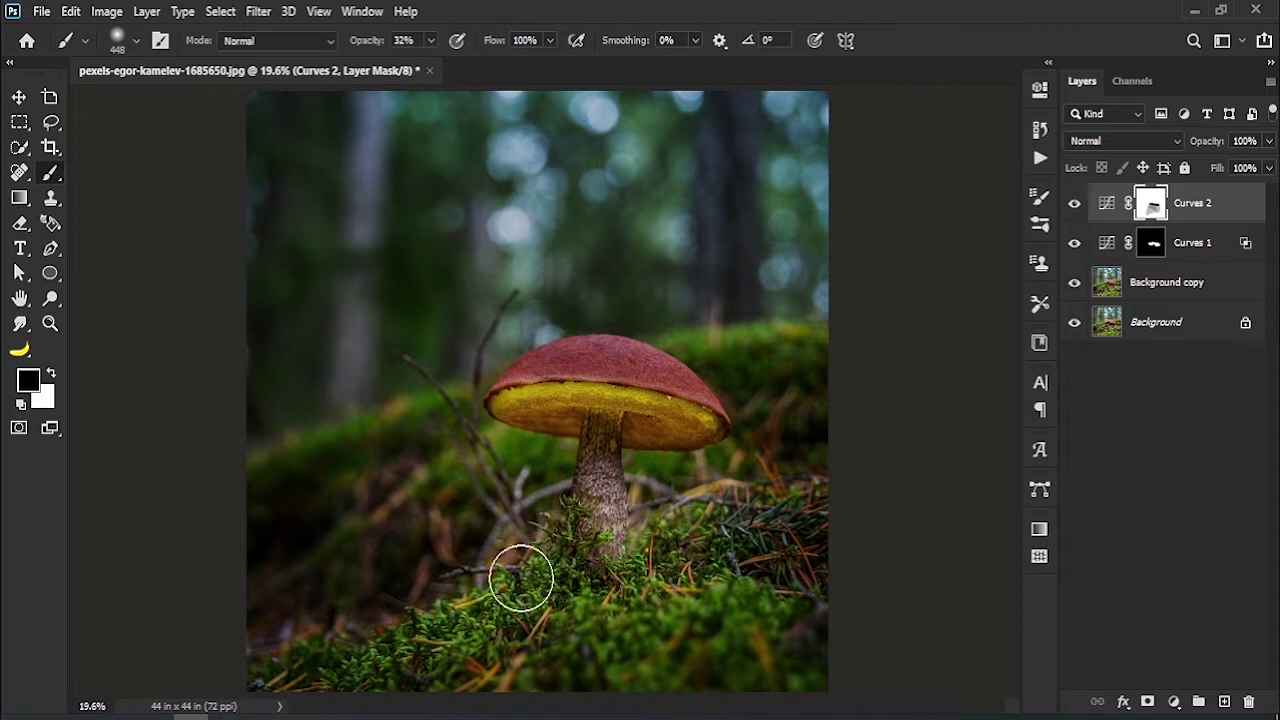
left_click_drag(365, 40, 370, 40)
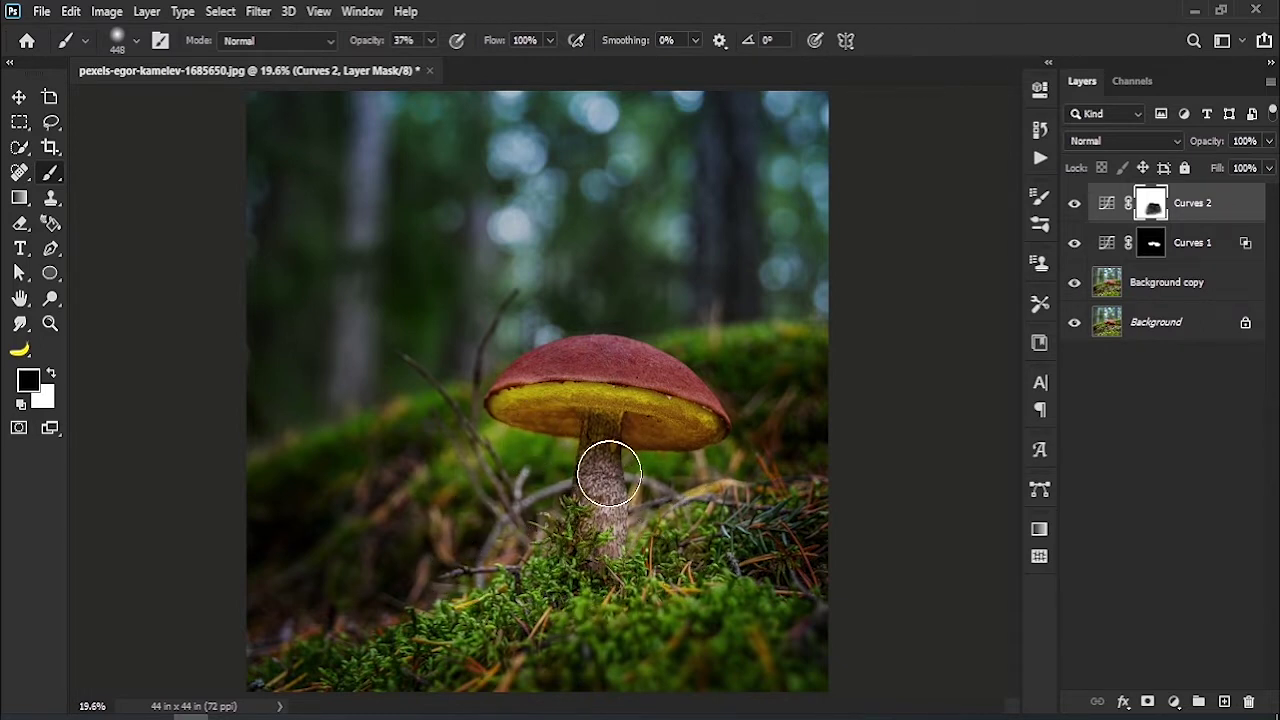
Step: Lower the Curves 2 midtones and highlights further to darken the scene more
double_click(1106, 203)
left_click_drag(905, 287, 926, 290)
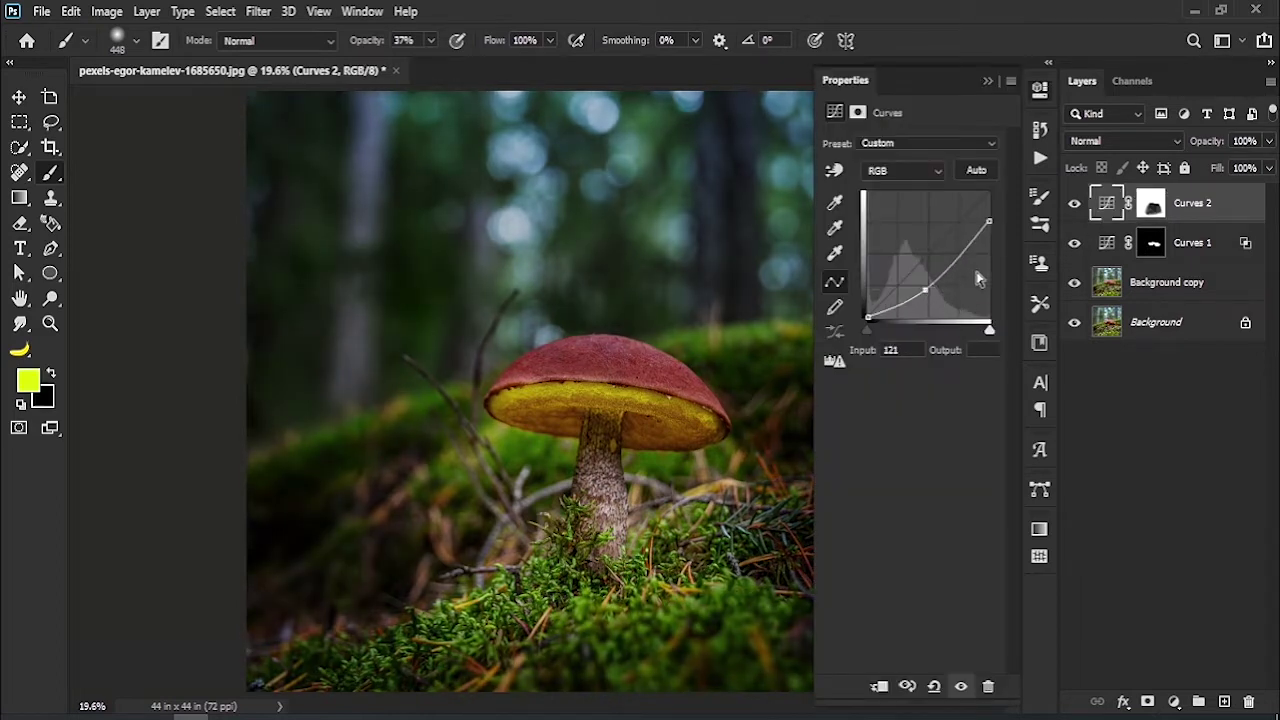
left_click_drag(988, 221, 994, 237)
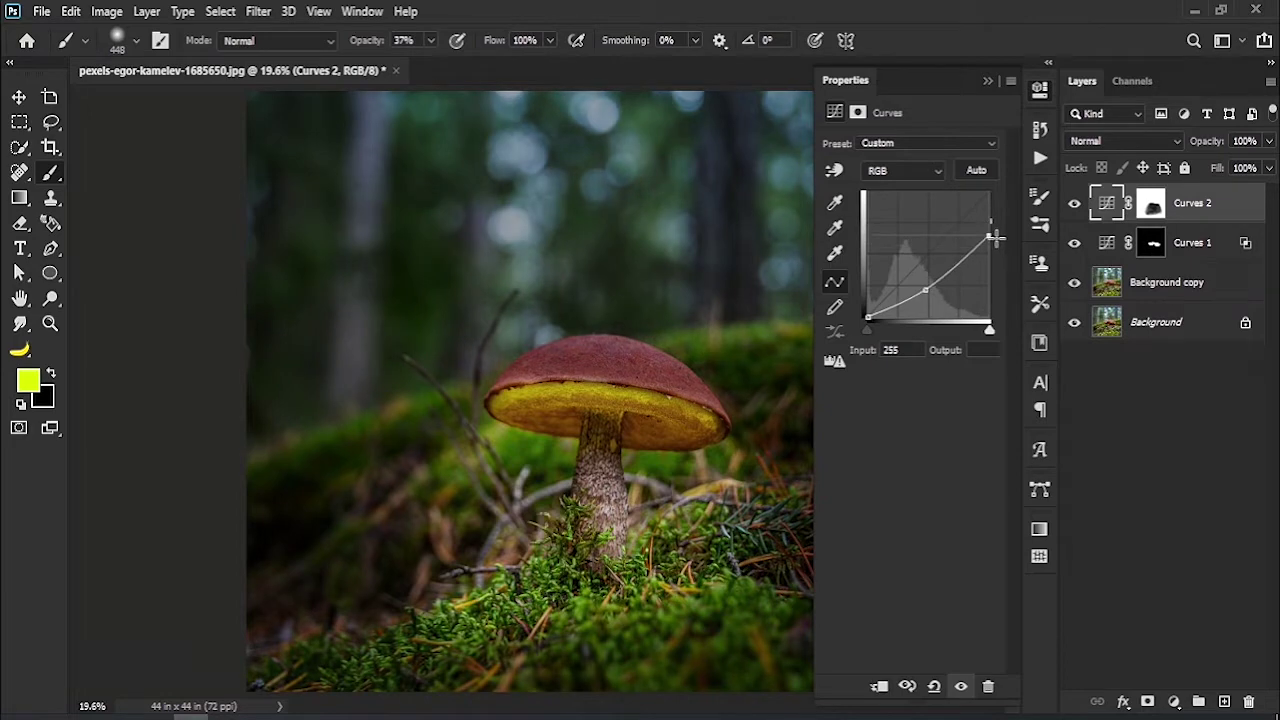
left_click(987, 80)
left_click(1123, 420)
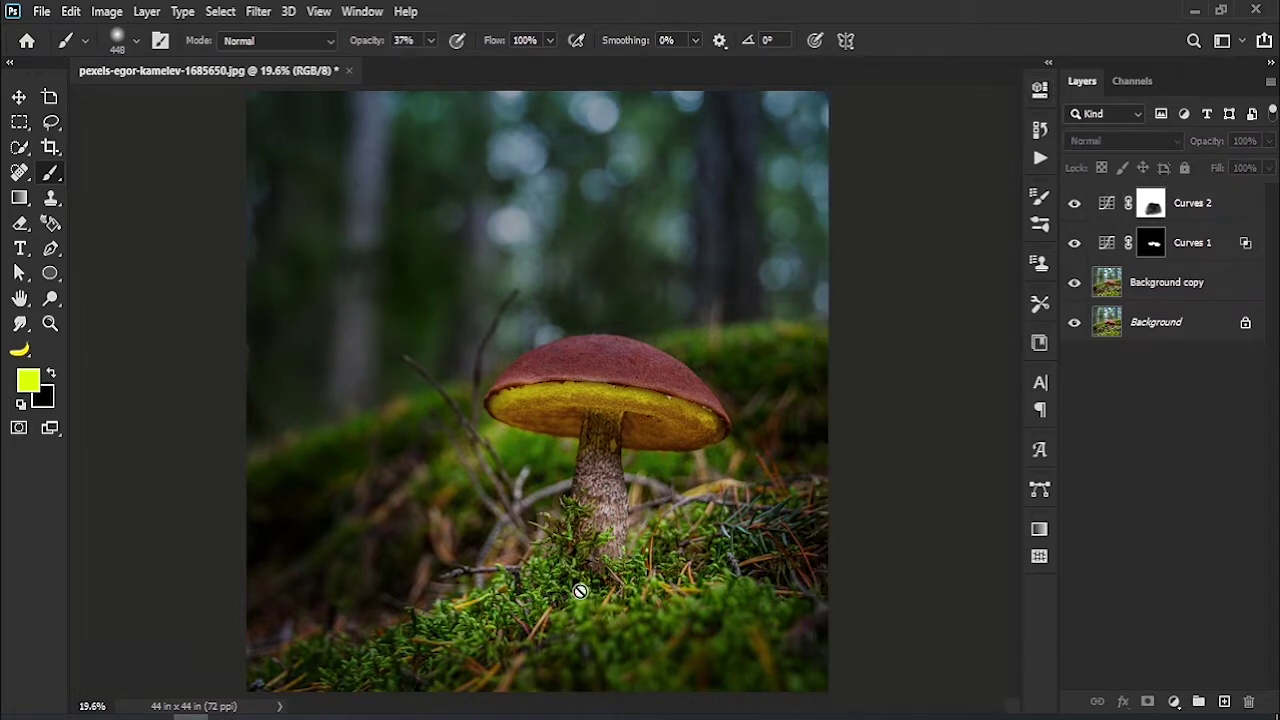
key("z")
left_click_drag(568, 509, 565, 500)
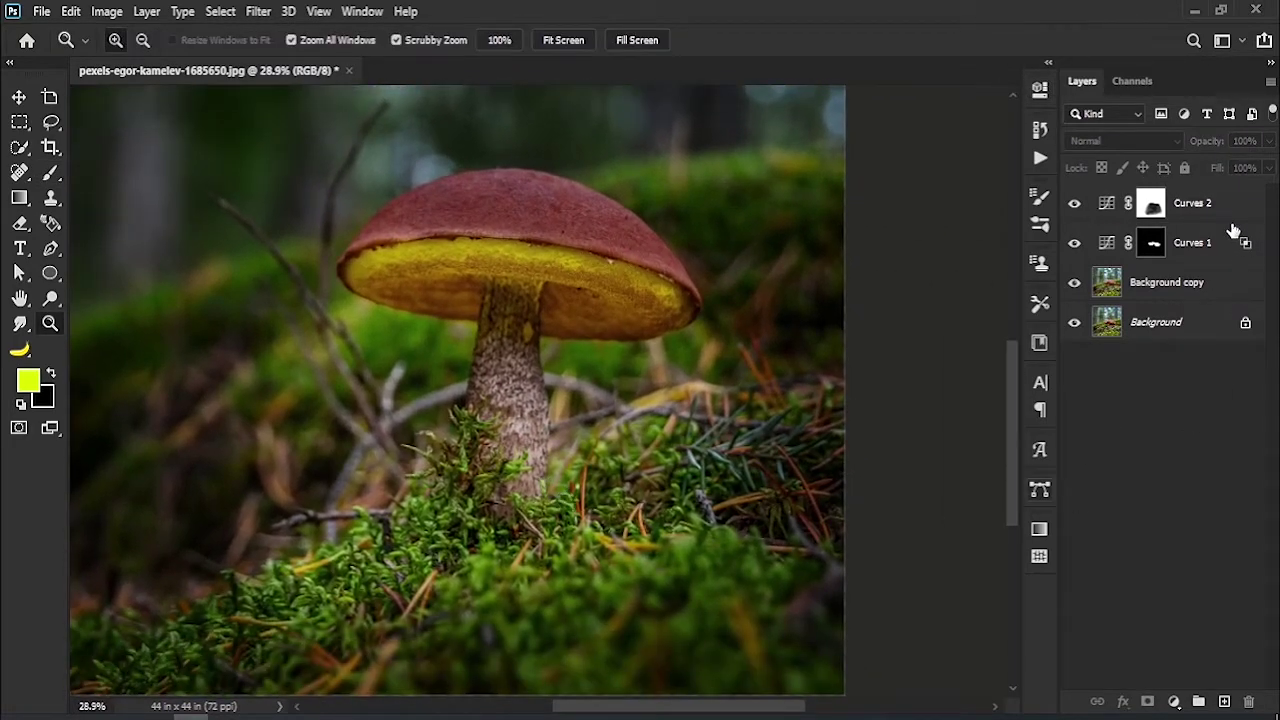
Step: Add Layer 1 on top with a yellow-green Snowflakes small brush at 100% opacity
left_click(1221, 210)
left_click(1223, 702)
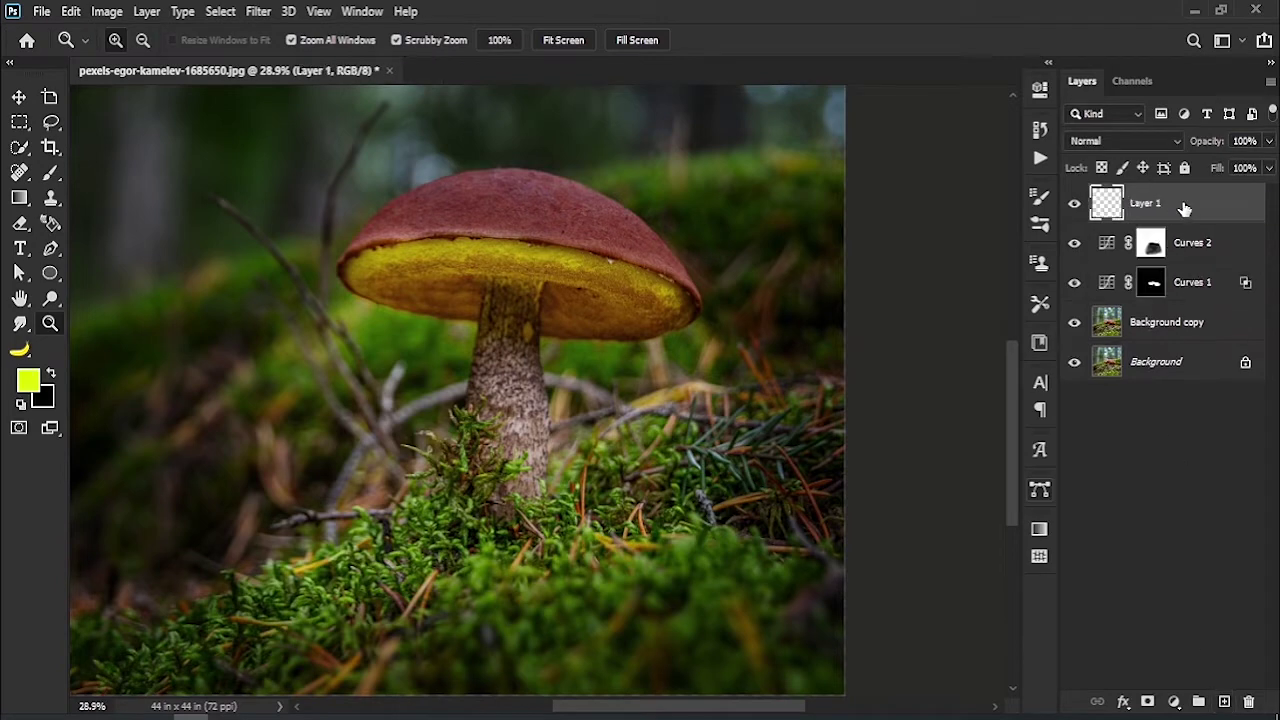
left_click(51, 172)
left_click(120, 40)
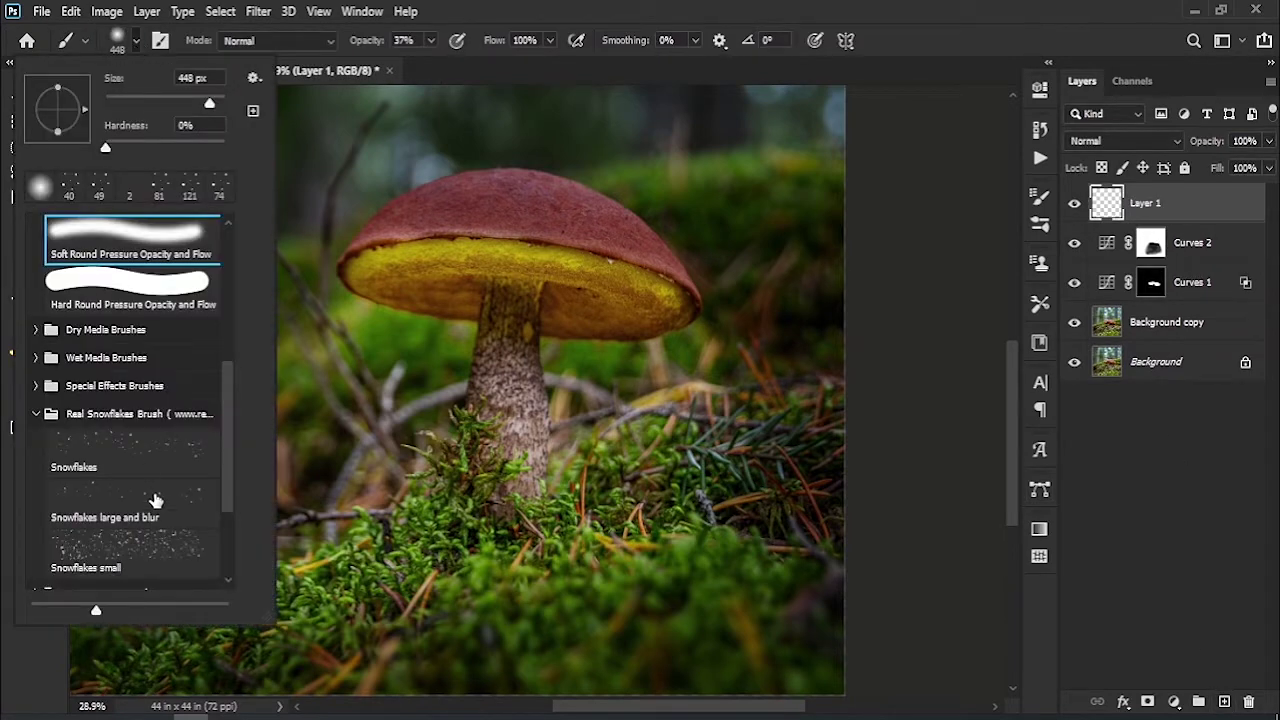
left_click(158, 557)
left_click(122, 420)
double_click(142, 549)
left_click(28, 379)
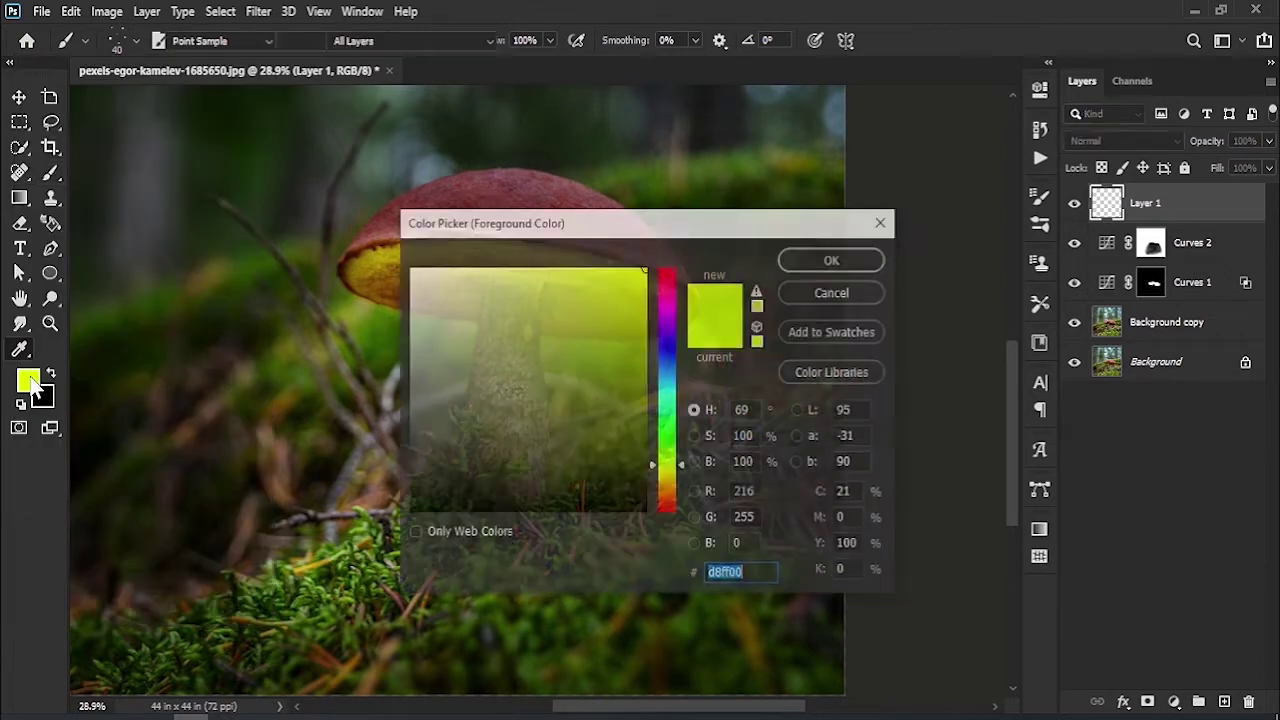
left_click(834, 260)
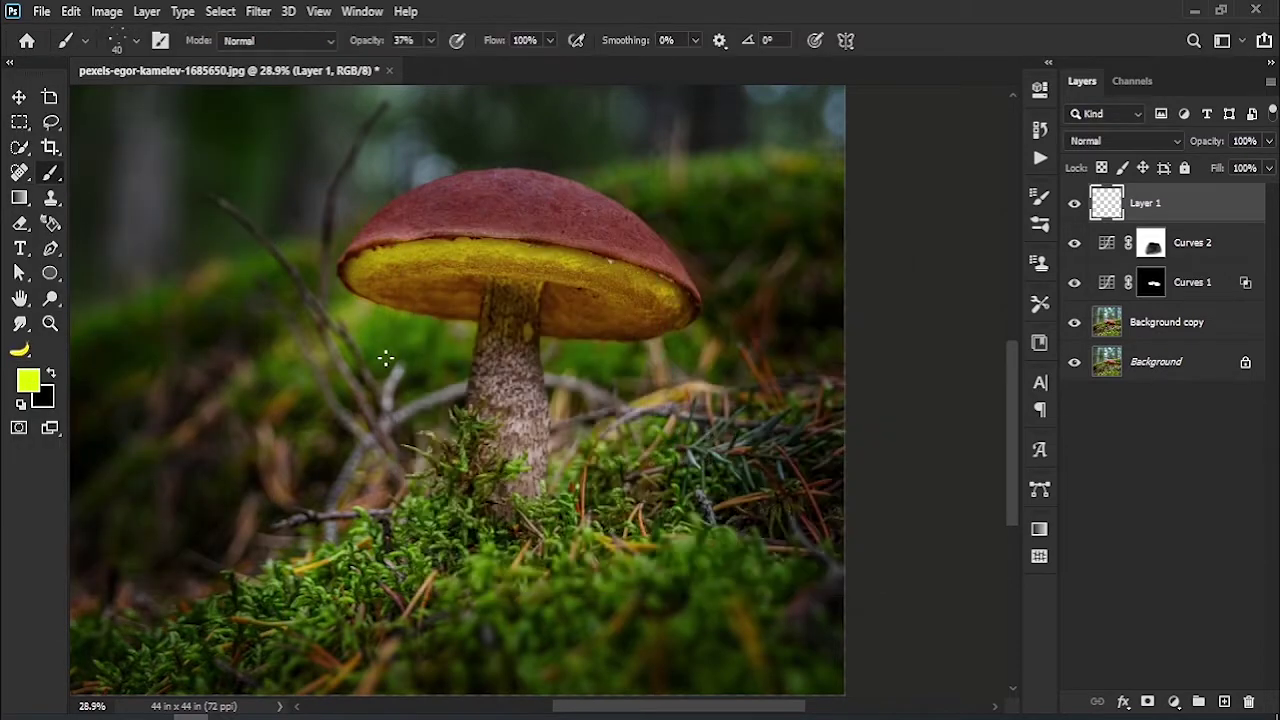
left_click_drag(387, 35, 466, 50)
Step: Scatter yellow spores over the lower cap, stem, moss and cap underside, shrinking the brush to 48
left_click_drag(382, 320, 640, 378)
key("ctrl+z")
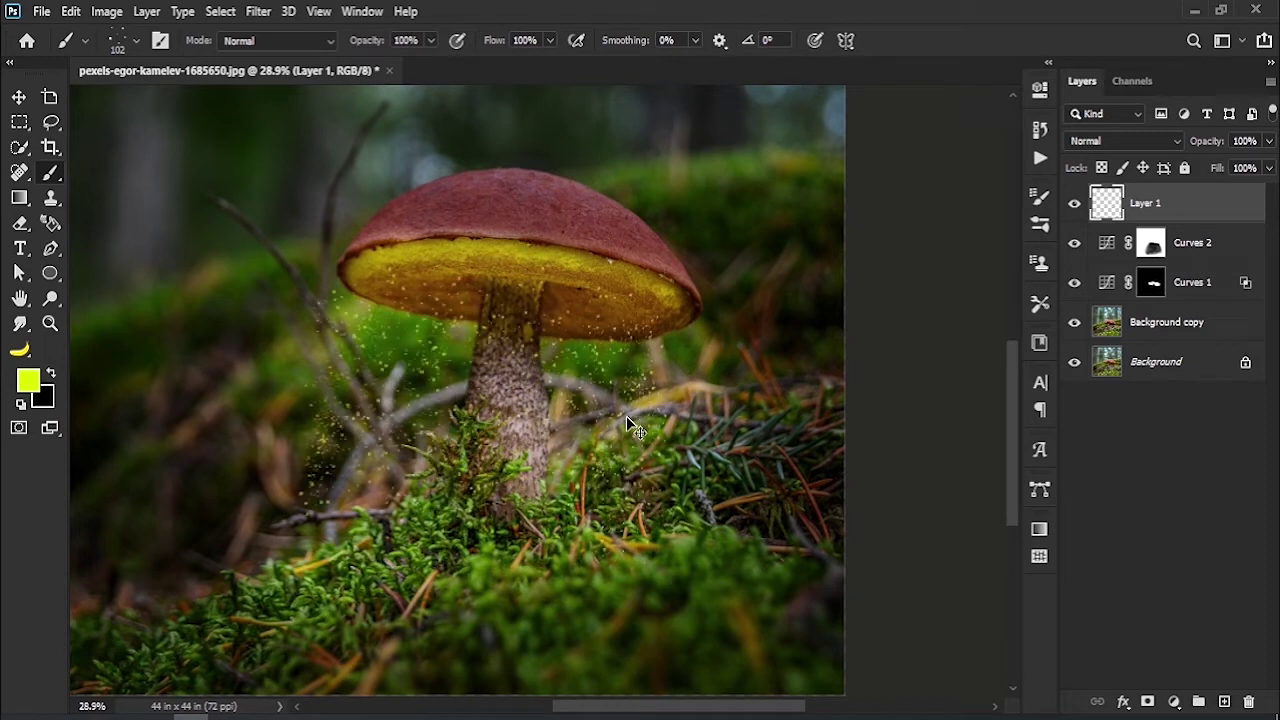
left_click_drag(358, 348, 715, 420)
left_click_drag(281, 486, 310, 440)
right_click(416, 503, "alt")
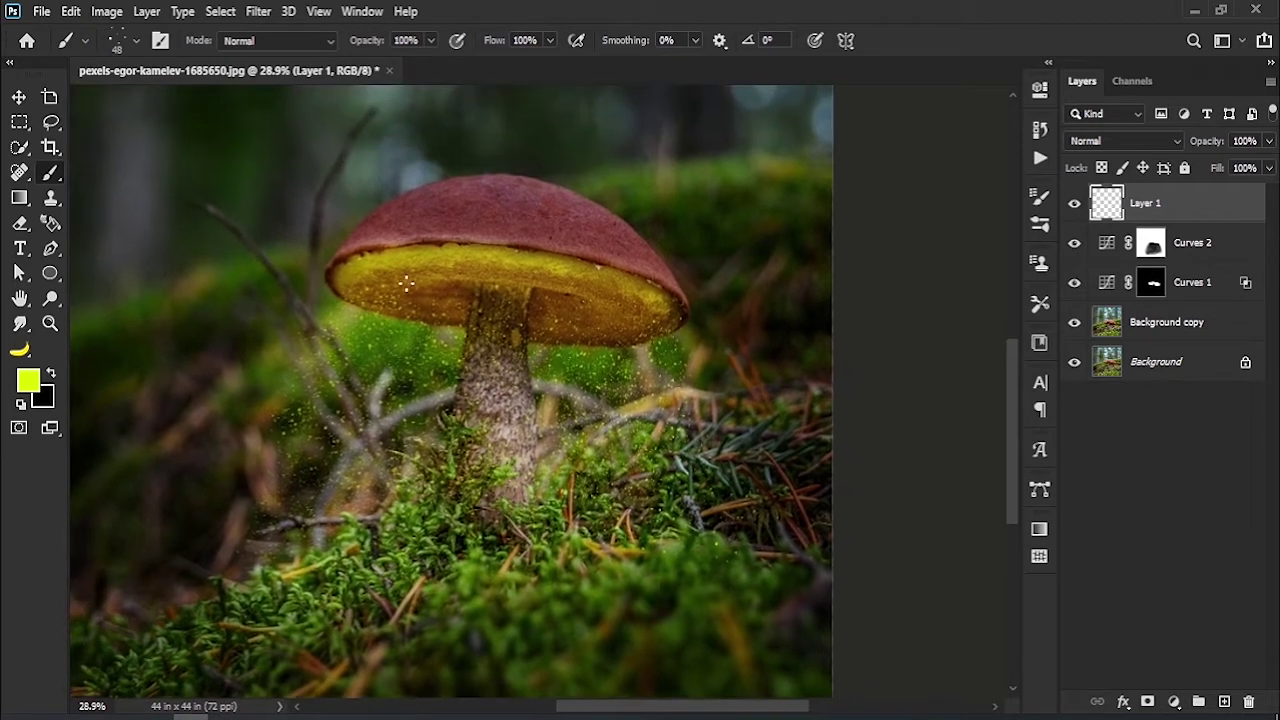
right_click(401, 280, "alt")
left_click_drag(404, 279, 635, 300)
left_click_drag(533, 374, 437, 468)
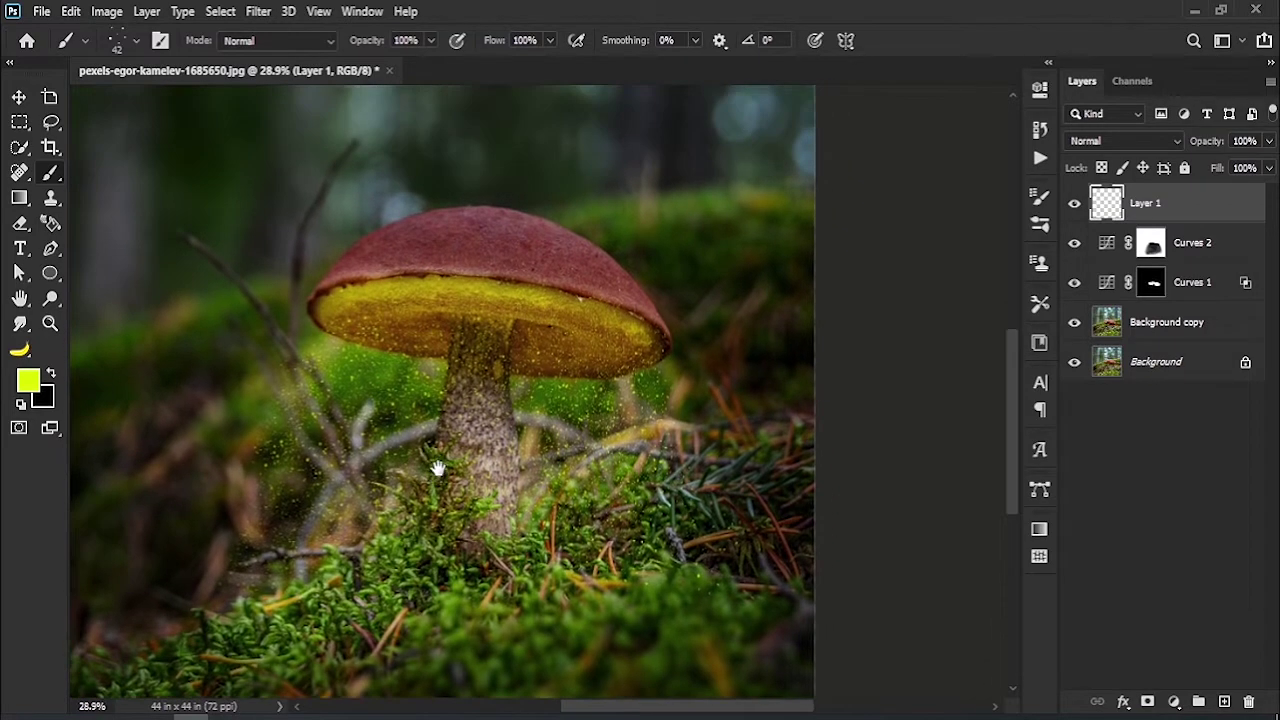
Step: Switch to the Snowflakes large and blur brush sized to 123 px
left_click(133, 38)
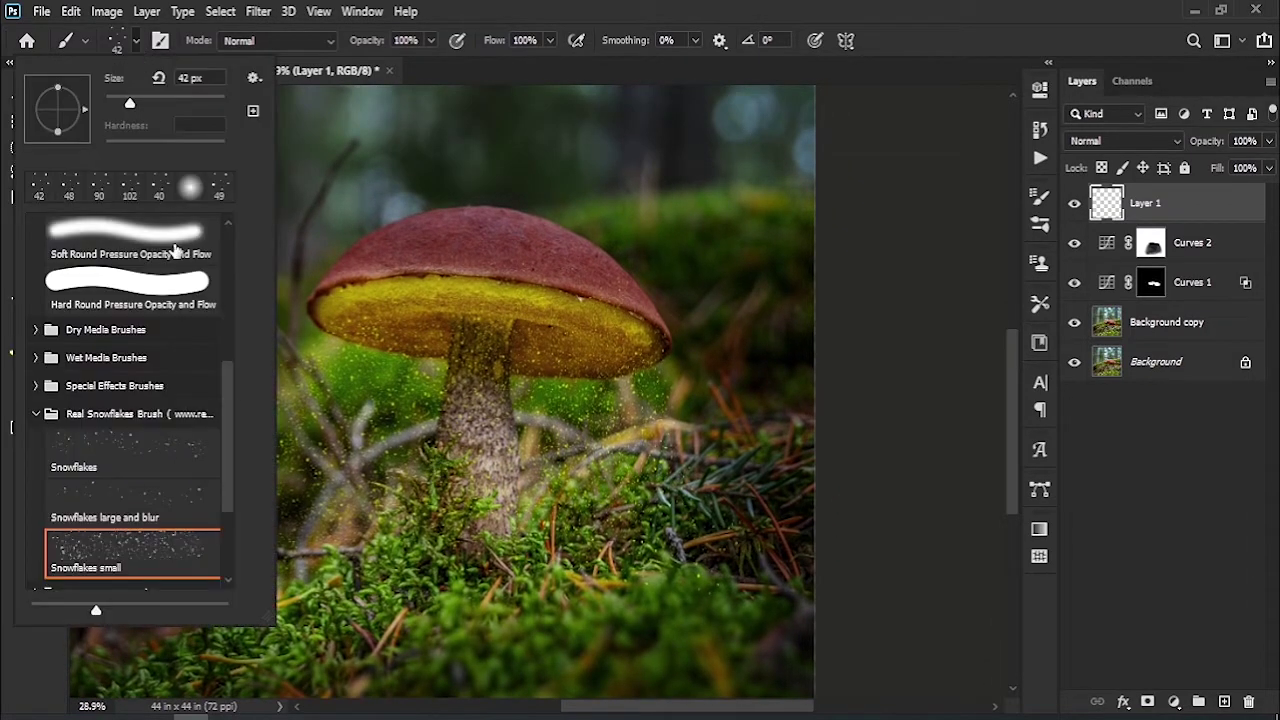
double_click(171, 511)
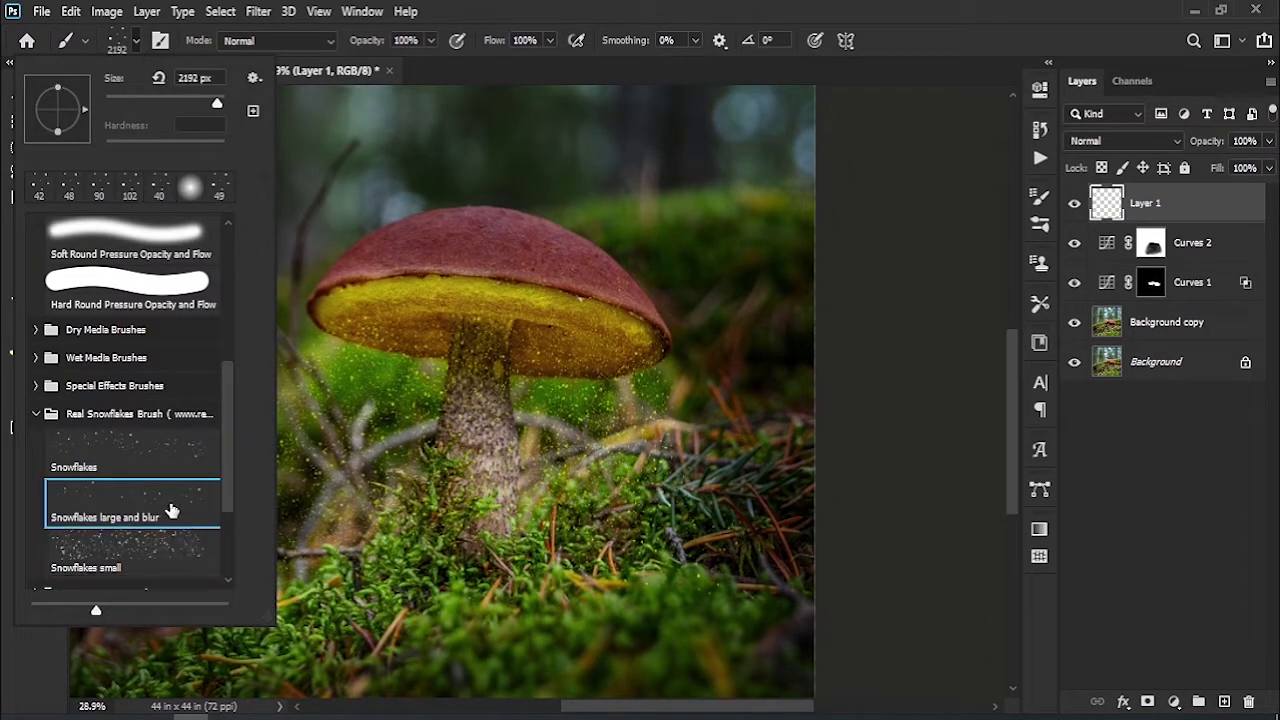
left_click_drag(514, 380, 251, 390)
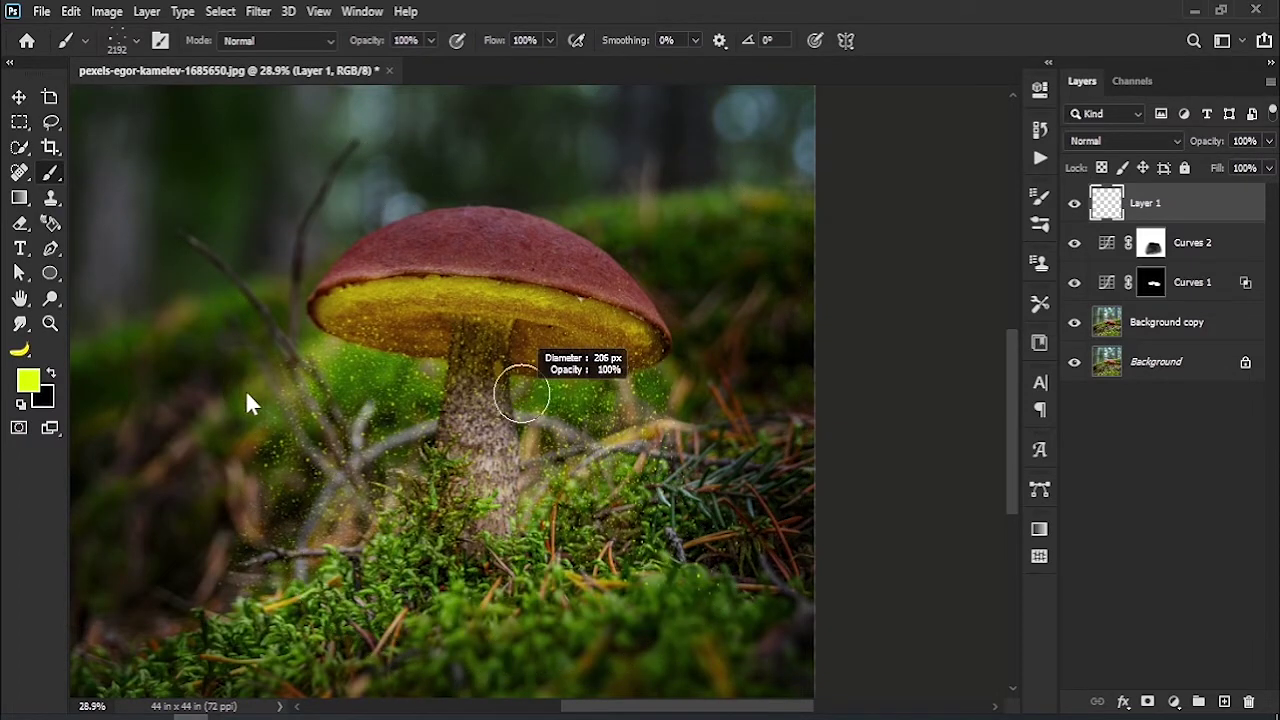
left_click_drag(443, 428, 403, 423)
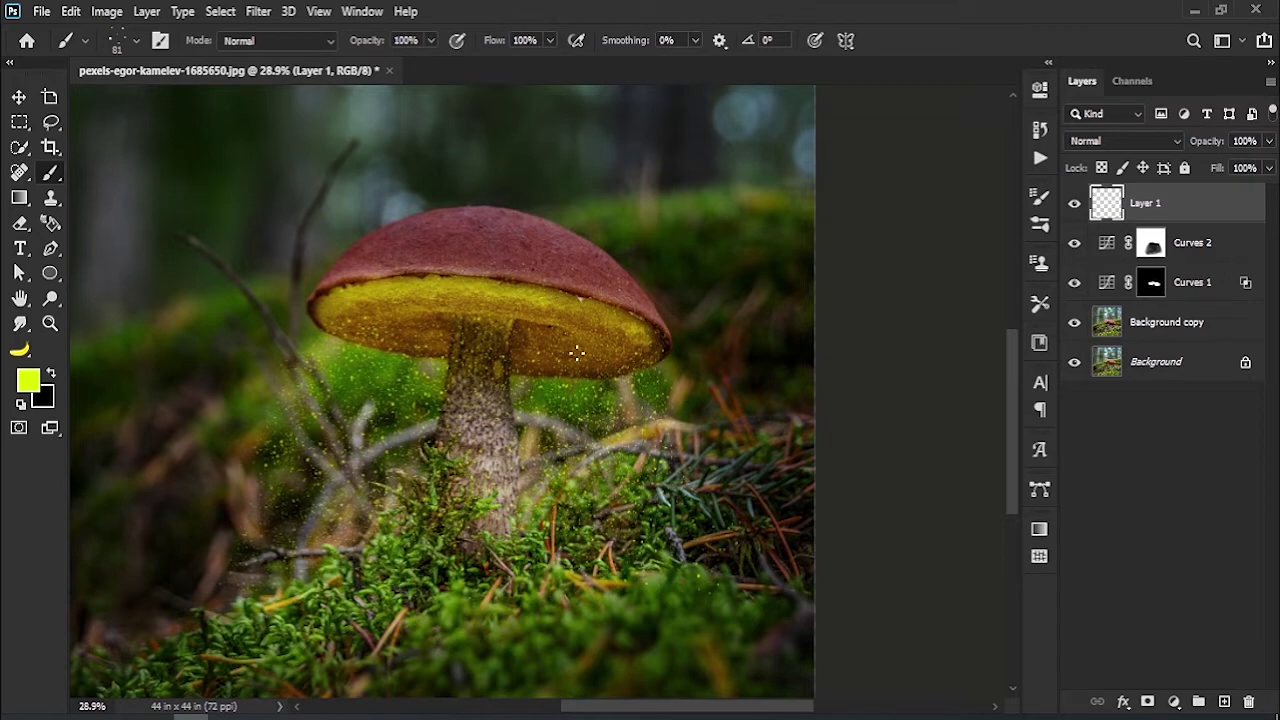
left_click_drag(370, 437, 378, 439)
scroll(417, 449, "down", 2)
scroll(418, 497, "up", 3)
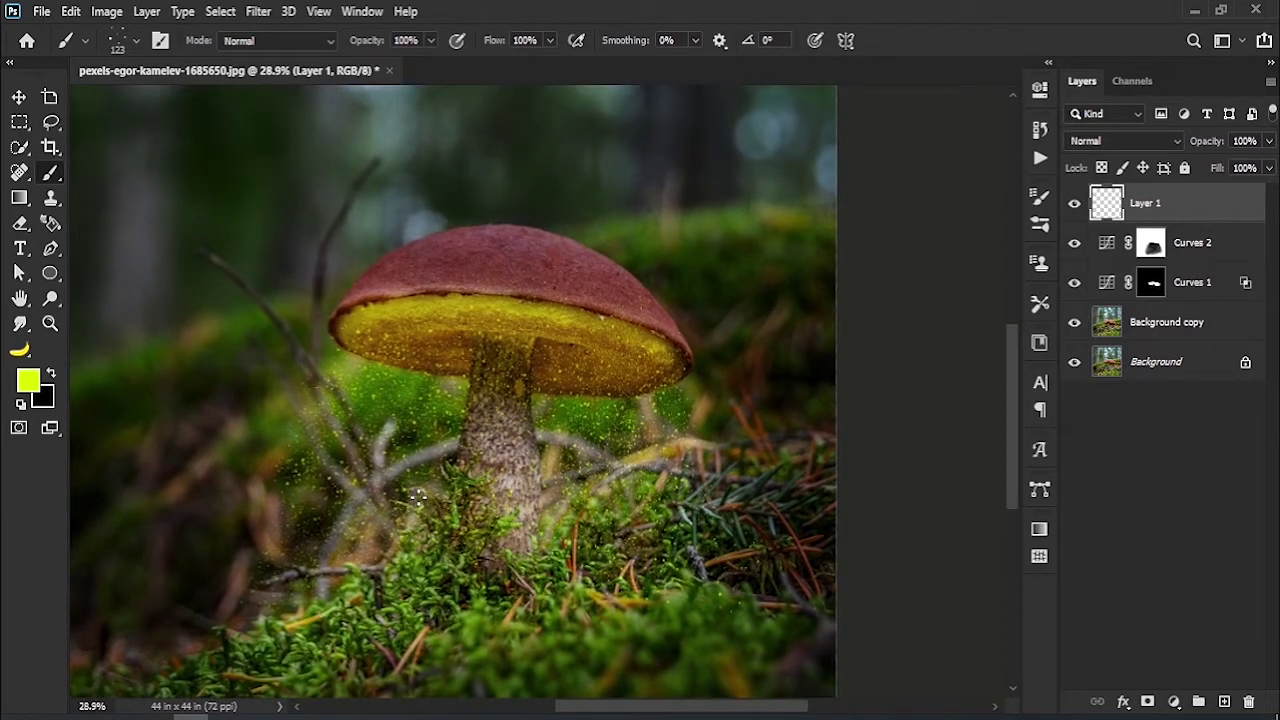
key("z")
left_click_drag(437, 505, 461, 469)
mouse_move(590, 418)
left_mouse_down()
mouse_move(702, 516)
mouse_move(349, 334)
left_mouse_up()
Step: Set Layer 1's opacity to 89%
key("v")
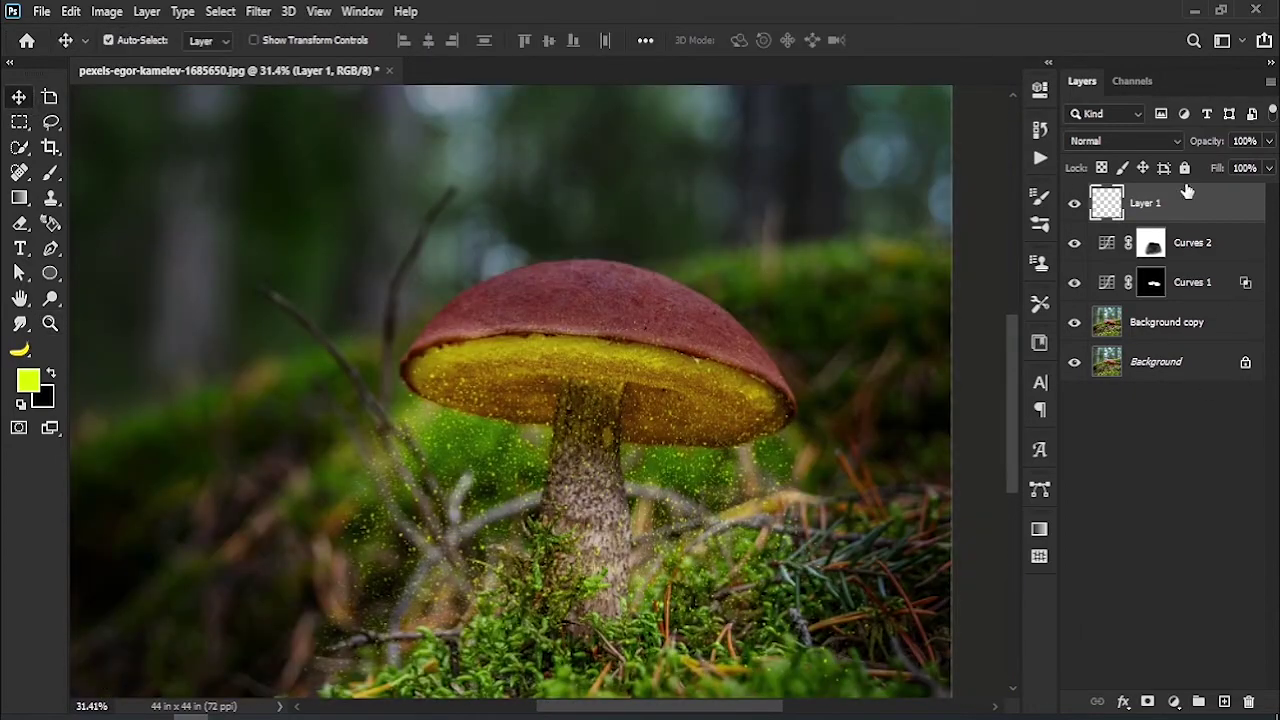
left_click(978, 280)
left_click_drag(631, 373, 603, 316)
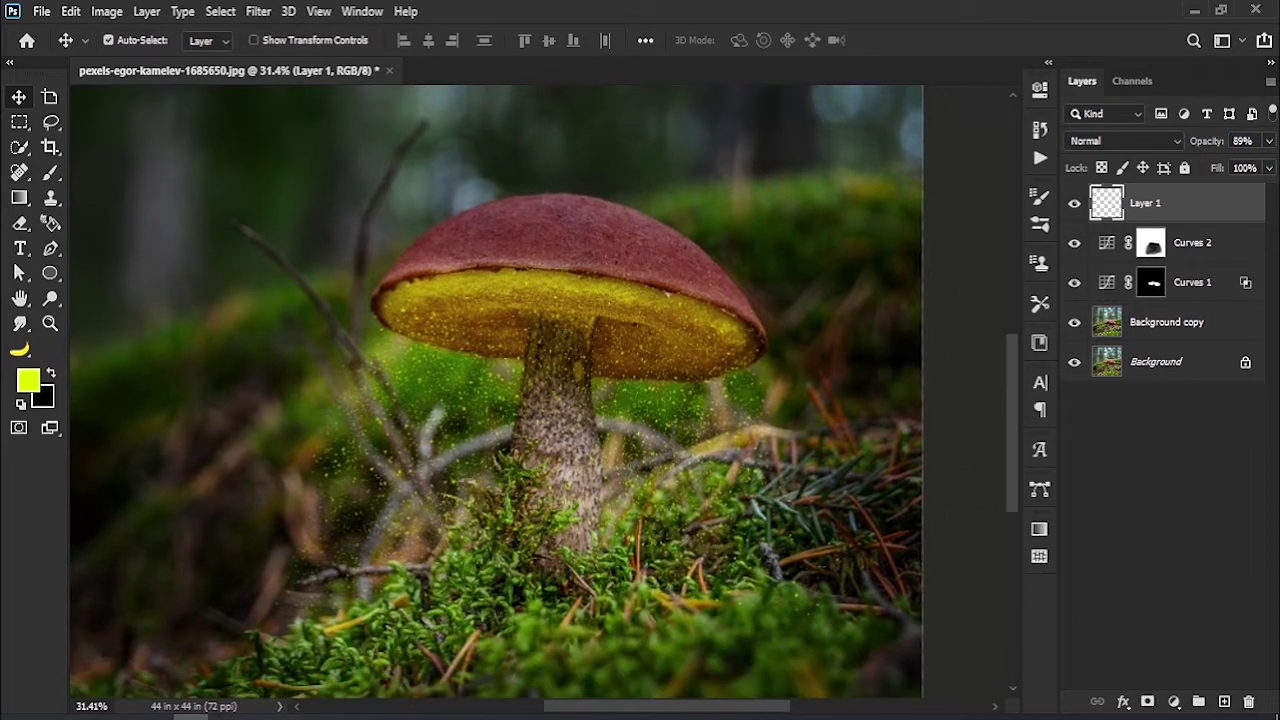
Step: Place the rock-climbing photo on the canvas and zoom in on the climber
left_click_drag(777, 594, 363, 303)
left_click_drag(504, 397, 420, 337)
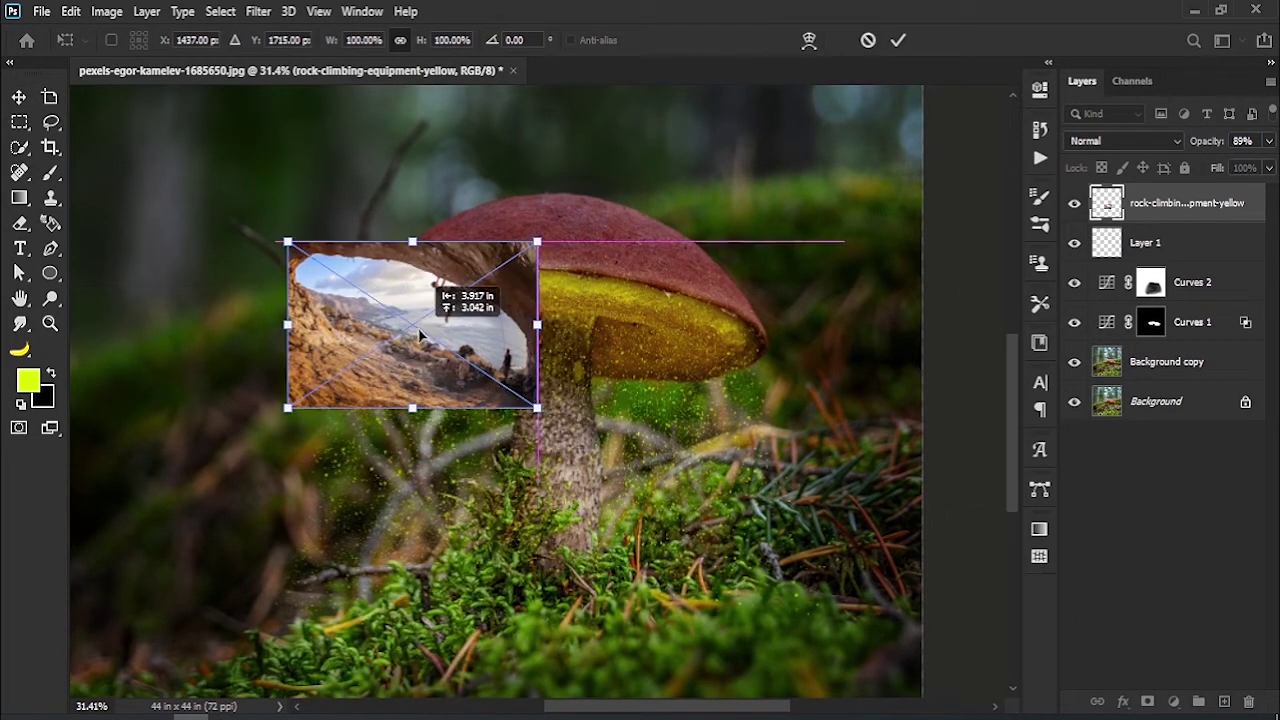
left_click(897, 40)
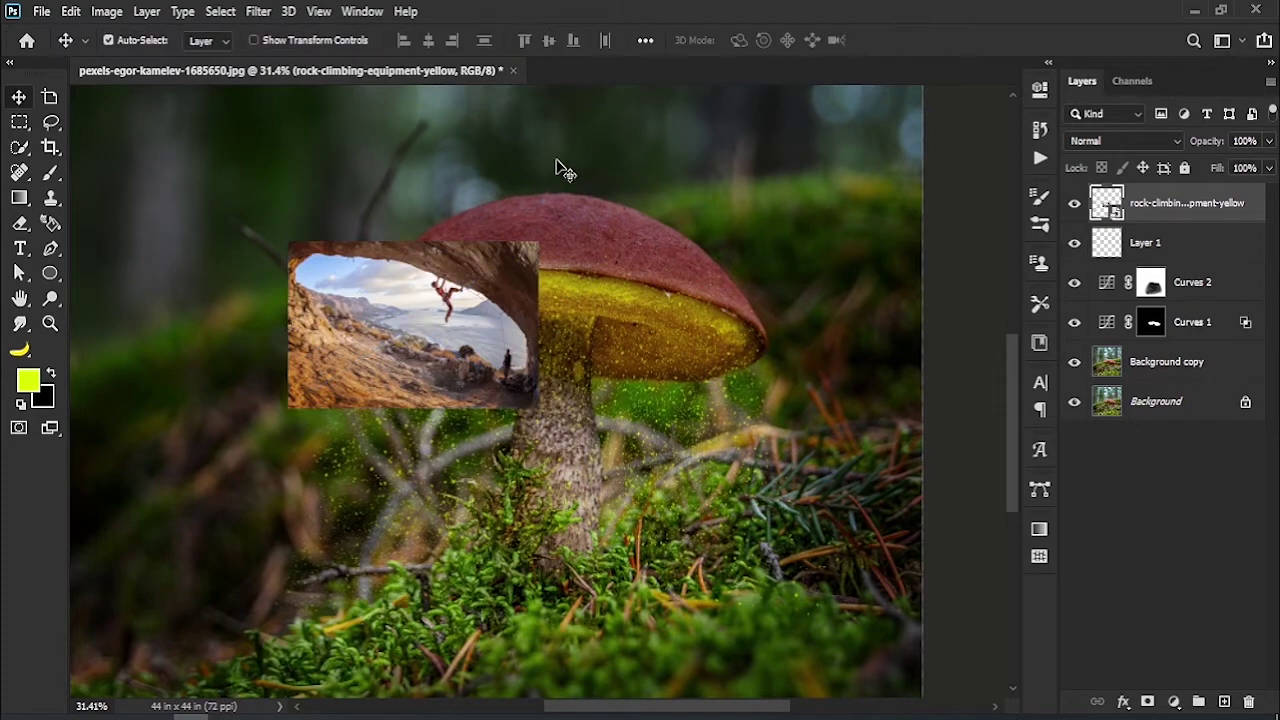
scroll(458, 390, "up", 2)
key("z")
left_click_drag(458, 390, 568, 460)
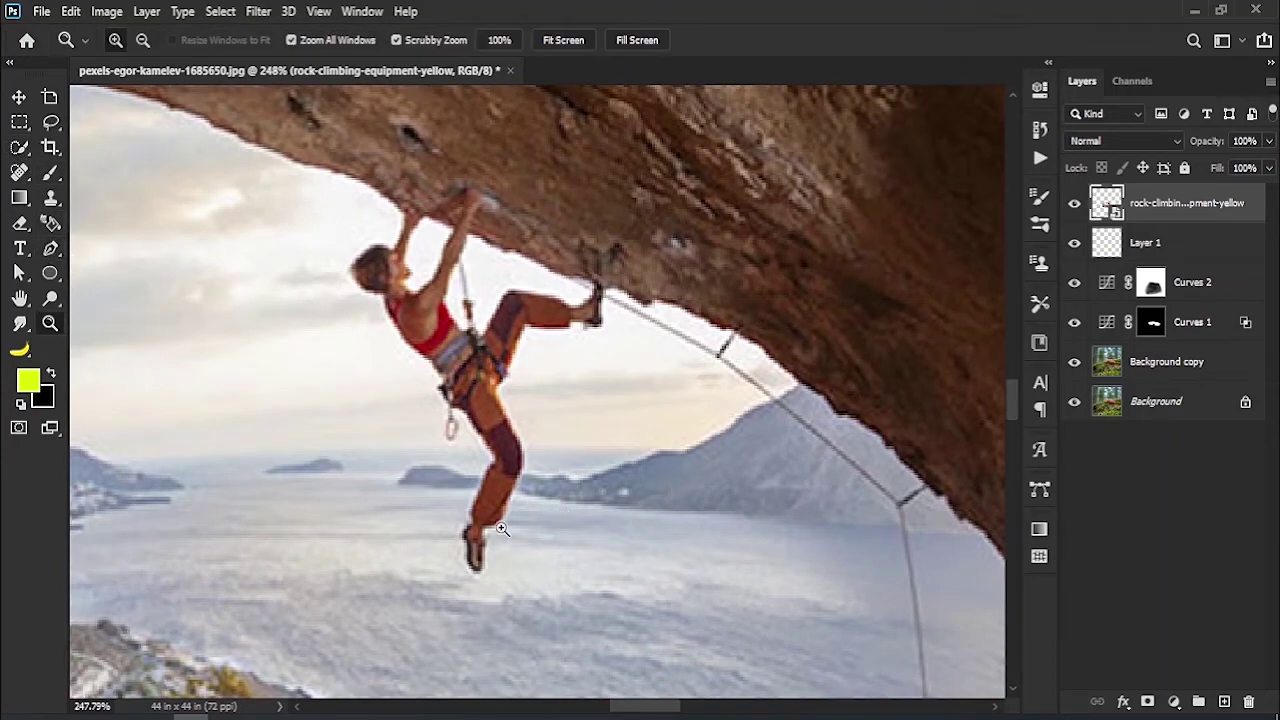
left_click_drag(500, 515, 541, 564)
Step: Trace a Pen path around the climber through hip, thigh, hand, arm and knee
key("p")
left_click(511, 344)
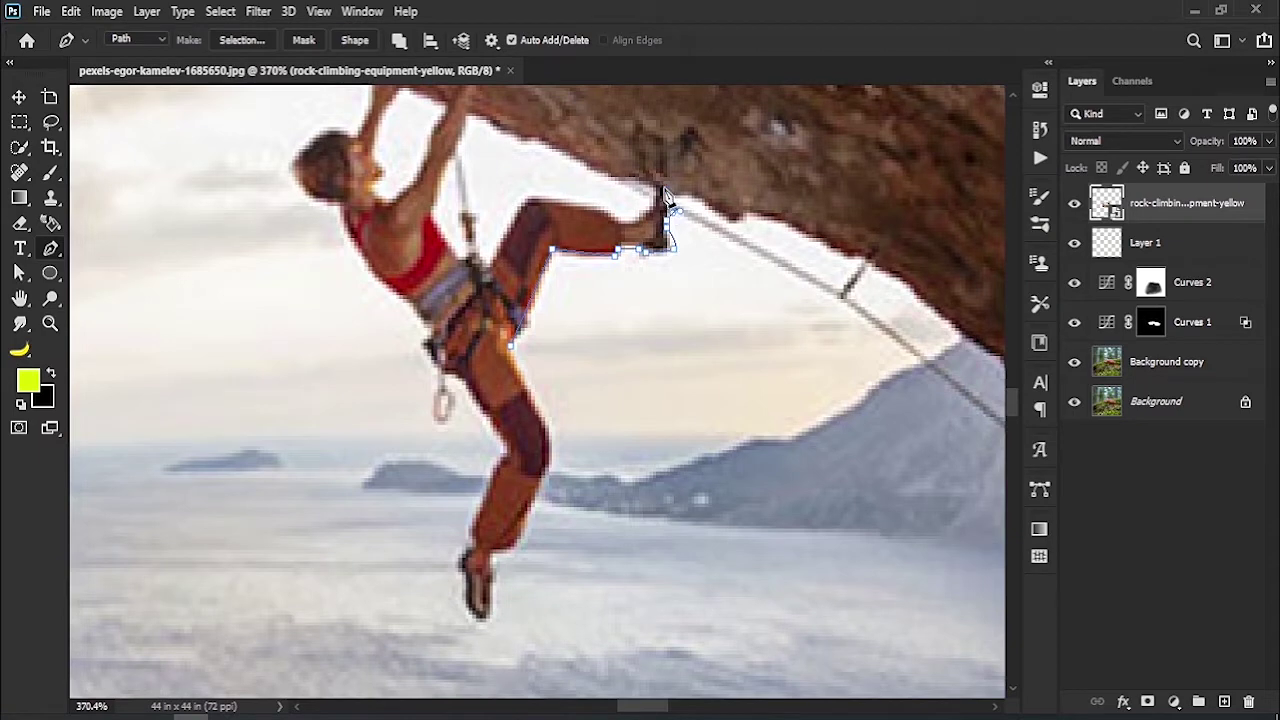
left_click(576, 208)
left_click_drag(480, 118, 464, 268)
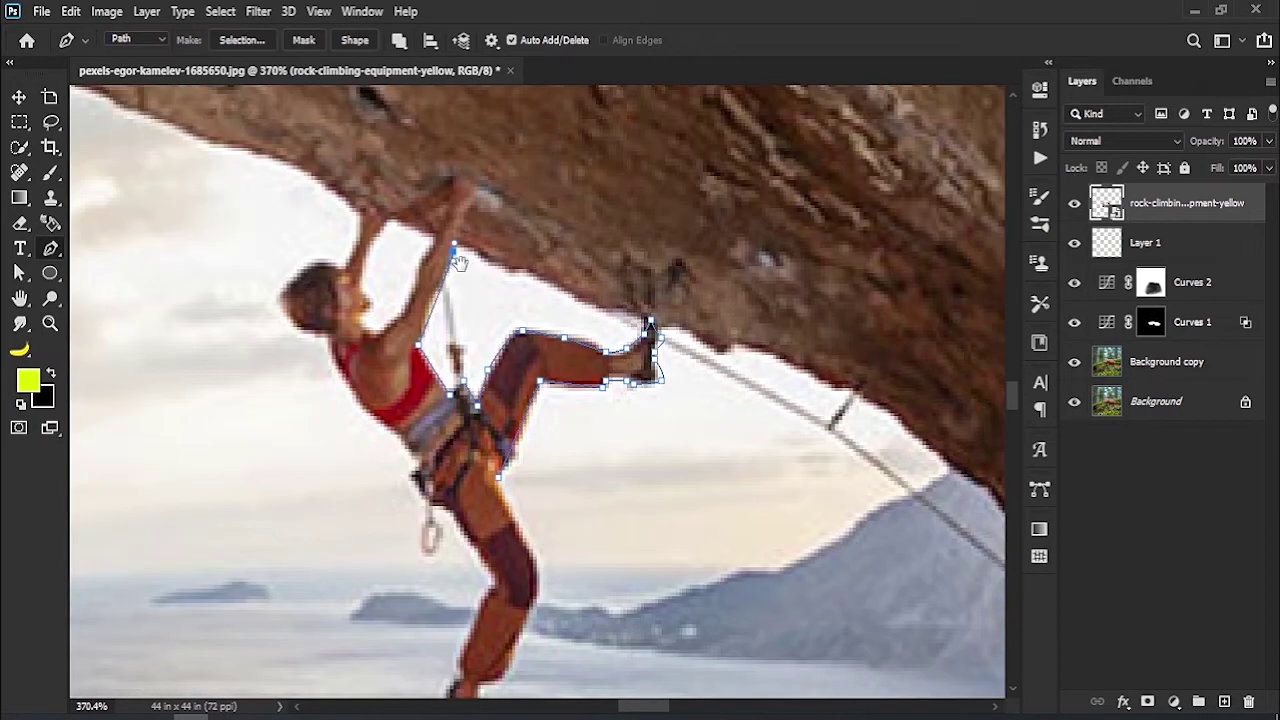
left_click_drag(456, 181, 445, 224)
left_click_drag(396, 216, 424, 200)
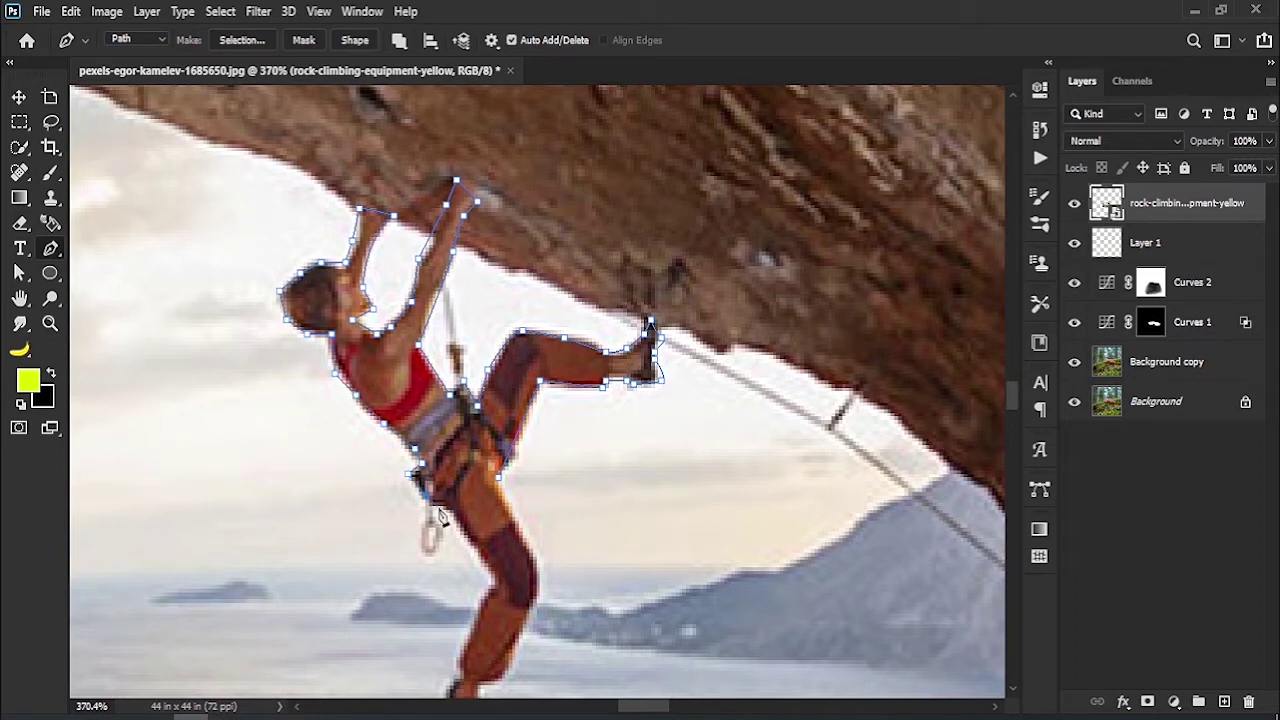
left_click_drag(487, 578, 470, 460)
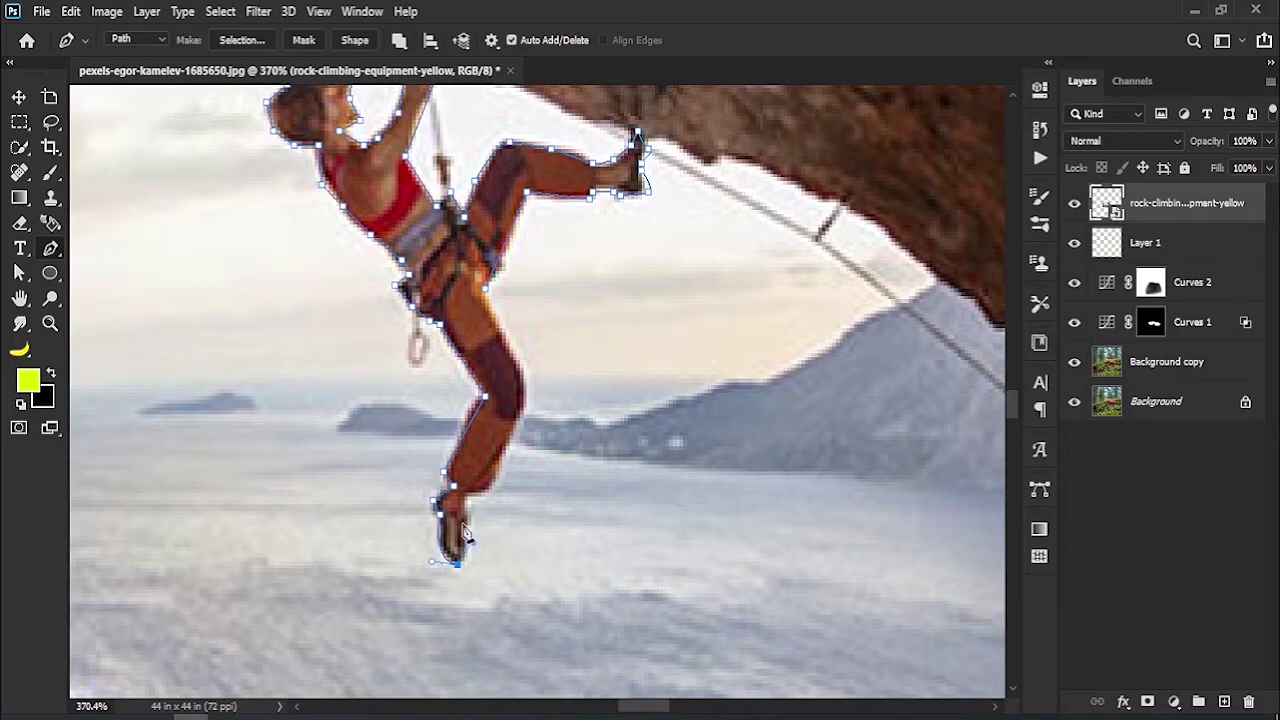
left_click(527, 394)
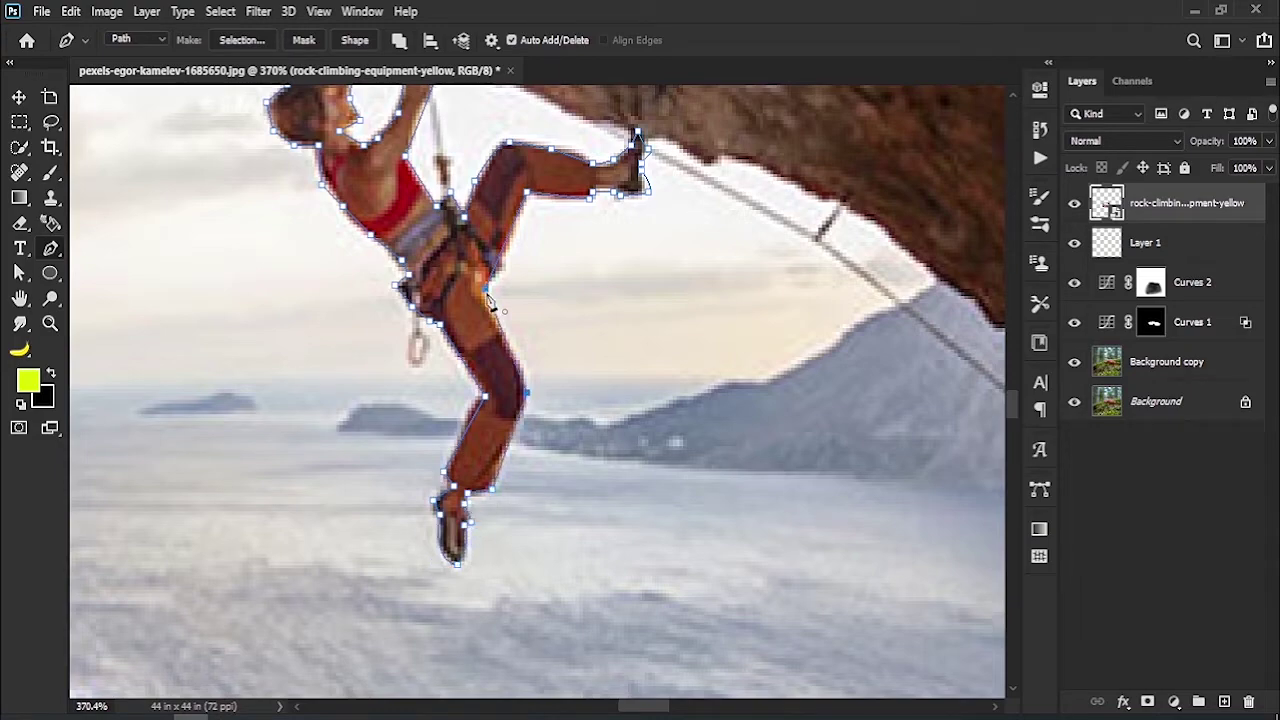
left_click_drag(433, 218, 463, 408)
left_click_drag(470, 470, 485, 425)
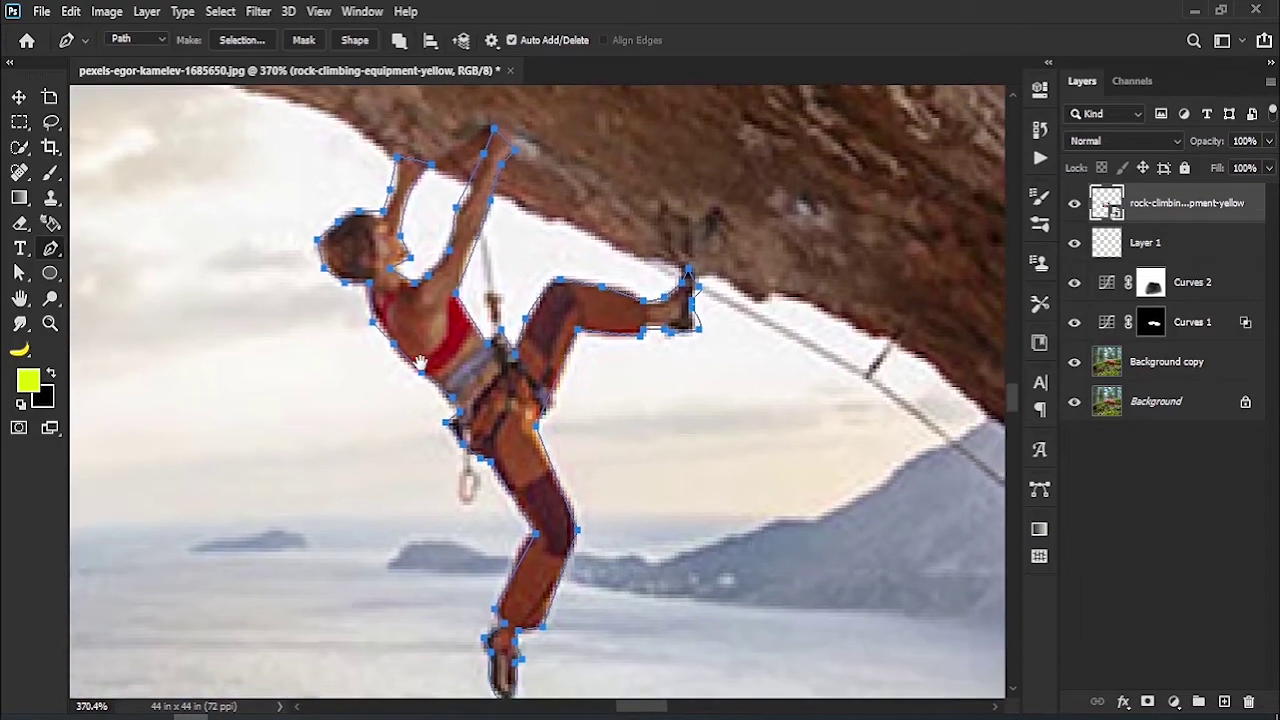
Step: Turn the path into a selection, copy the climber to a new layer, and delete the photo layer
right_click(432, 385)
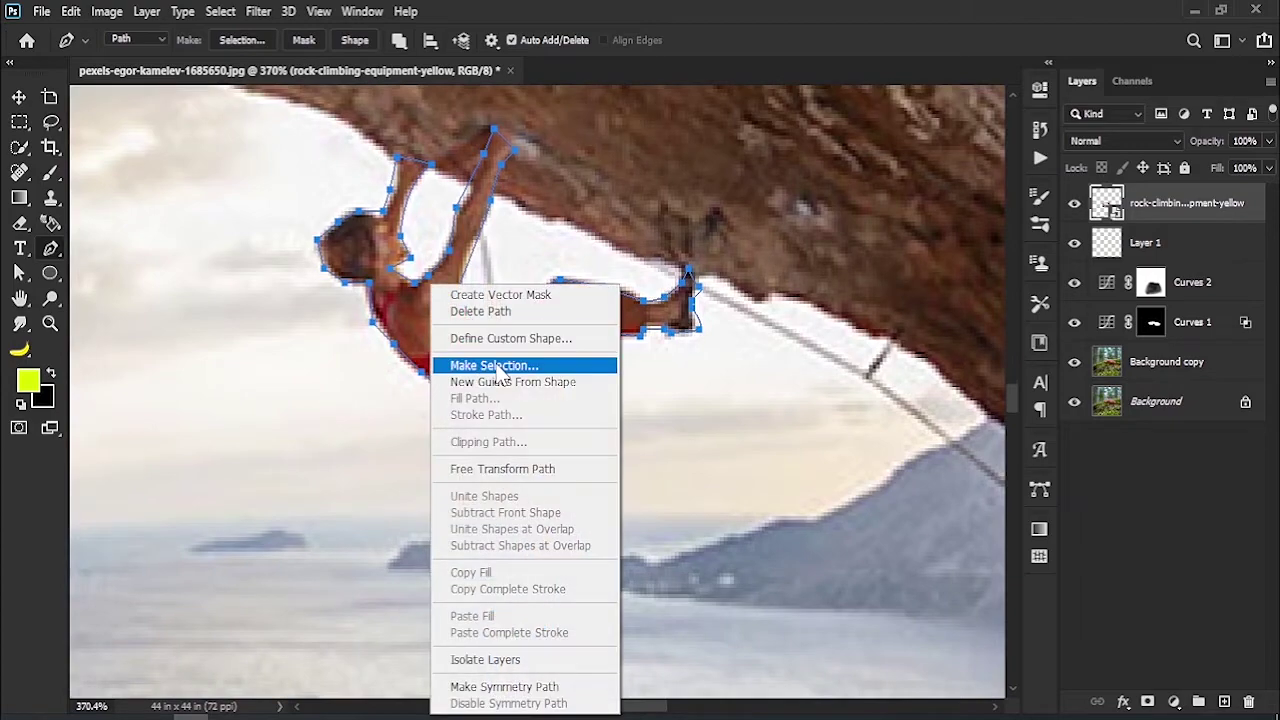
left_click(470, 365)
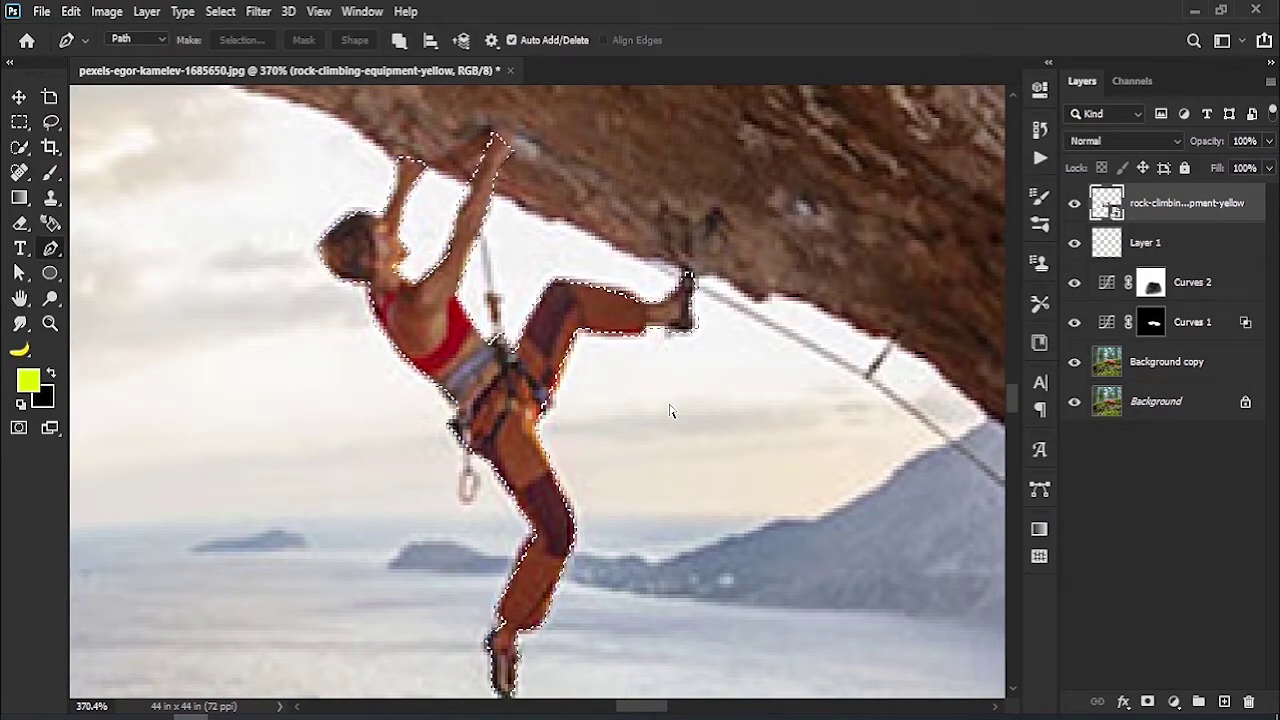
key("ctrl+j")
left_click(1163, 238)
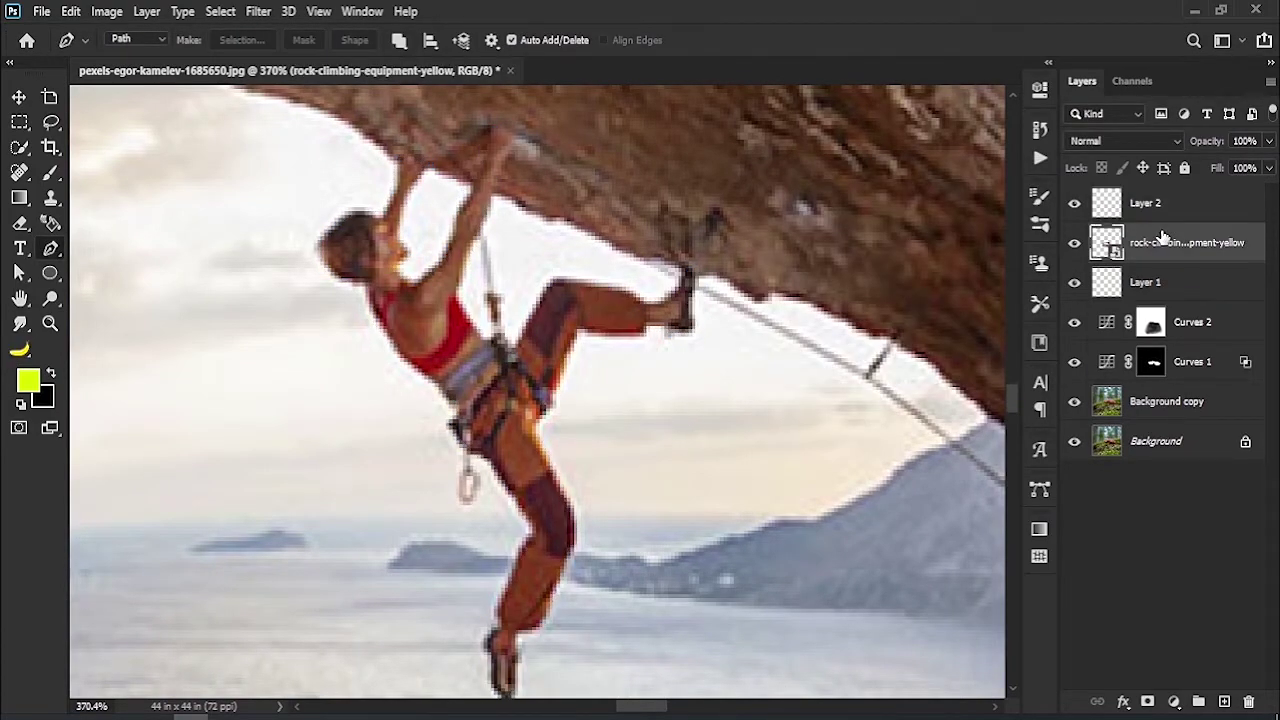
key("Delete")
Step: Move the climber layer onto the edge of the mushroom cap
left_click(19, 95)
key("z")
left_click_drag(746, 468, 63, 70)
key("v")
mouse_move(634, 436)
left_mouse_down()
mouse_move(403, 452)
mouse_move(485, 430)
left_mouse_up()
key("z")
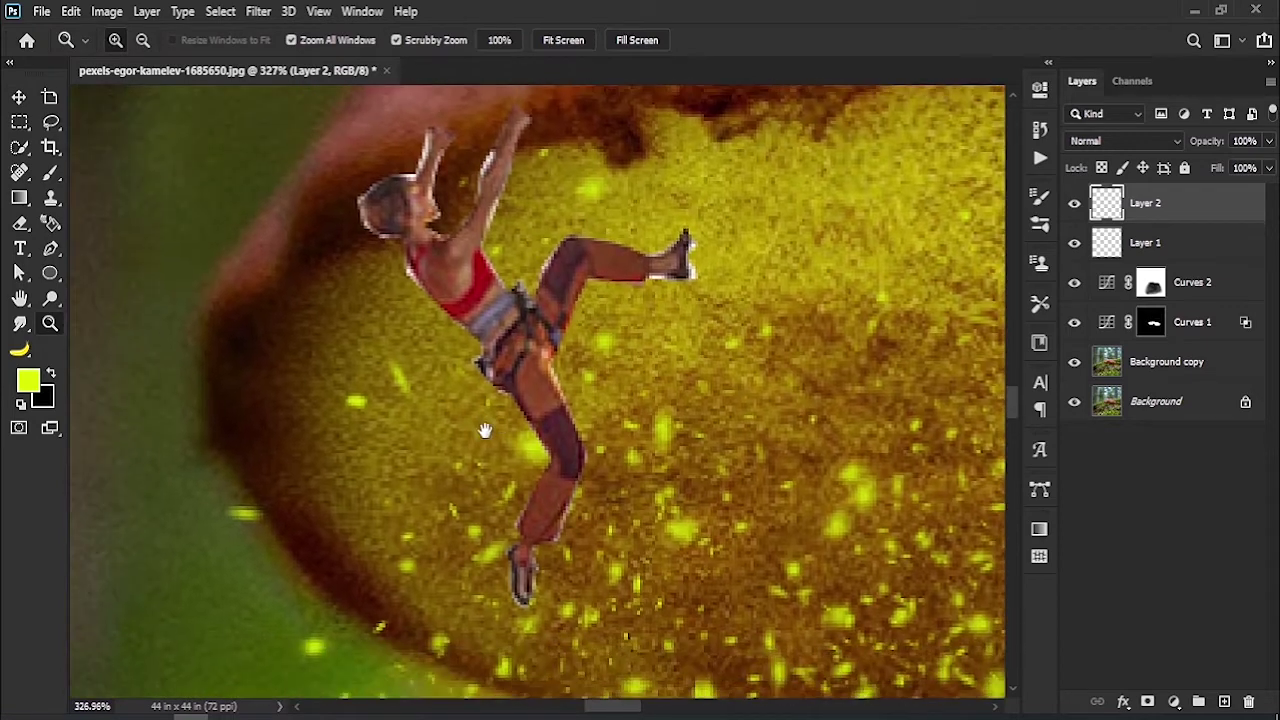
Step: Add a darkening Curves 3 clipped to the climber layer, with its mask inverted
left_click(1174, 702)
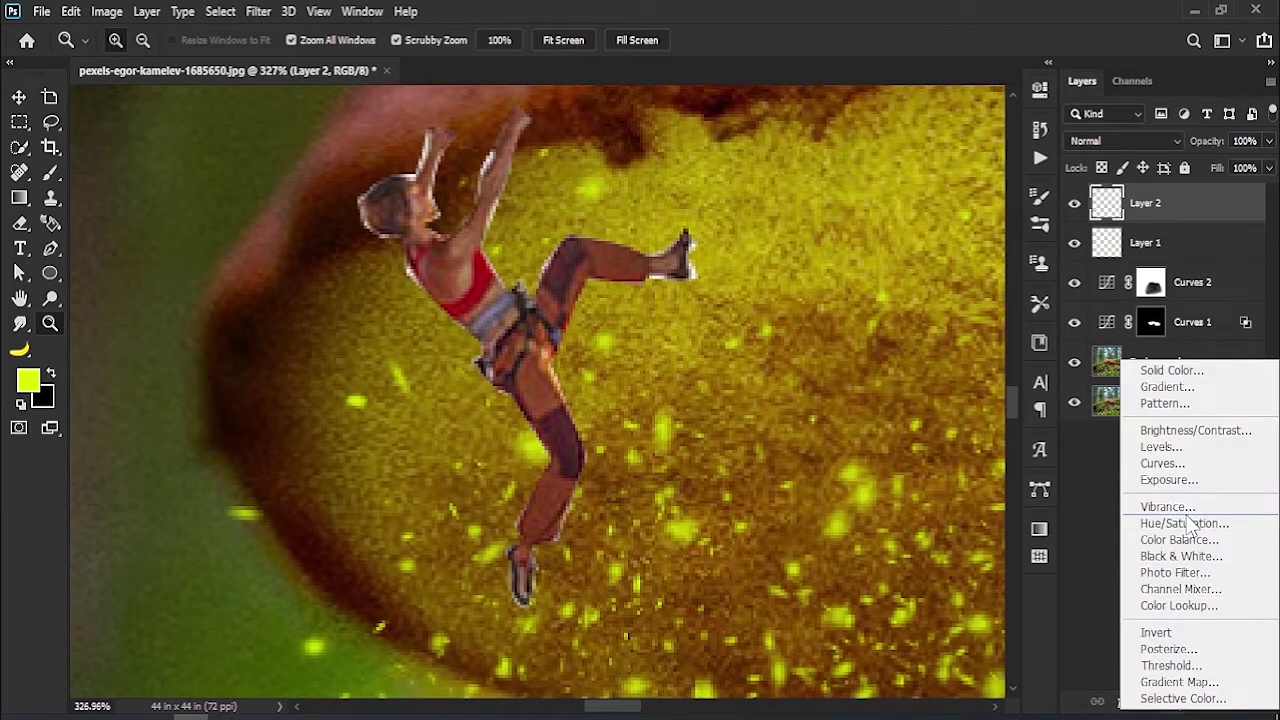
left_click(1165, 463)
mouse_move(916, 266)
left_mouse_down()
mouse_move(916, 220)
mouse_move(952, 308)
mouse_move(978, 306)
left_mouse_up()
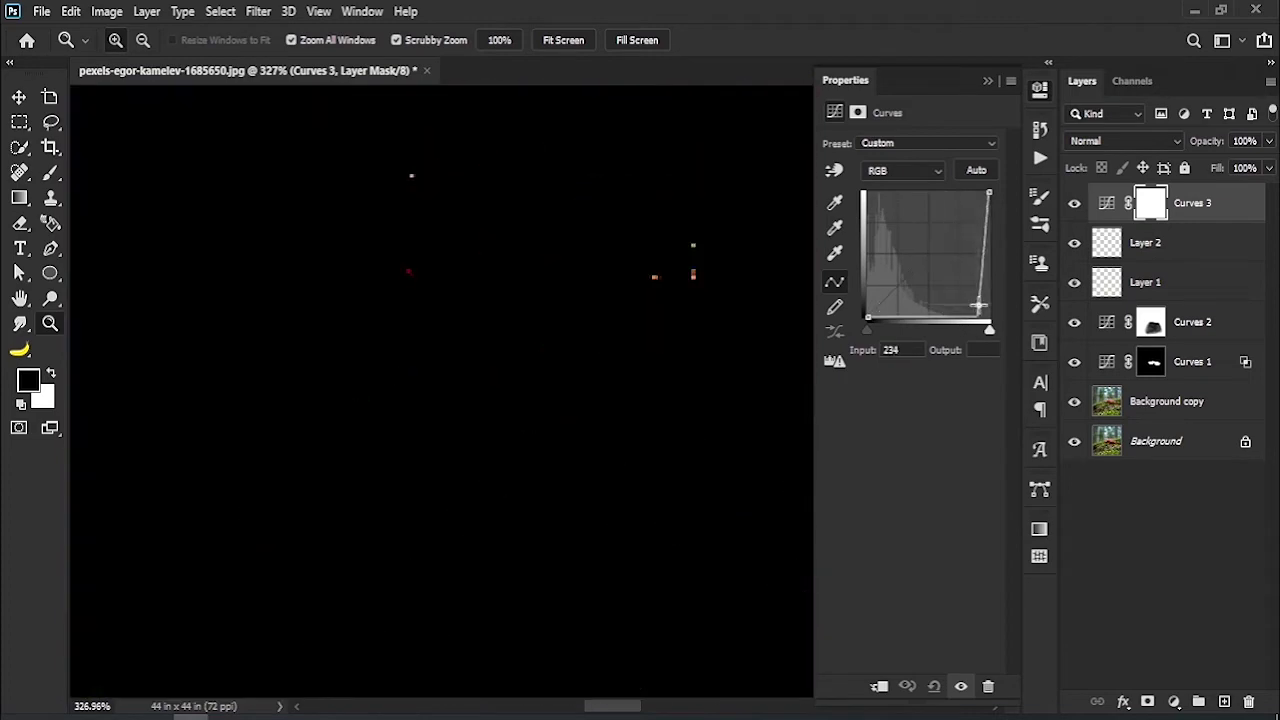
left_click(1087, 172)
right_click(1192, 208)
left_click(1100, 372)
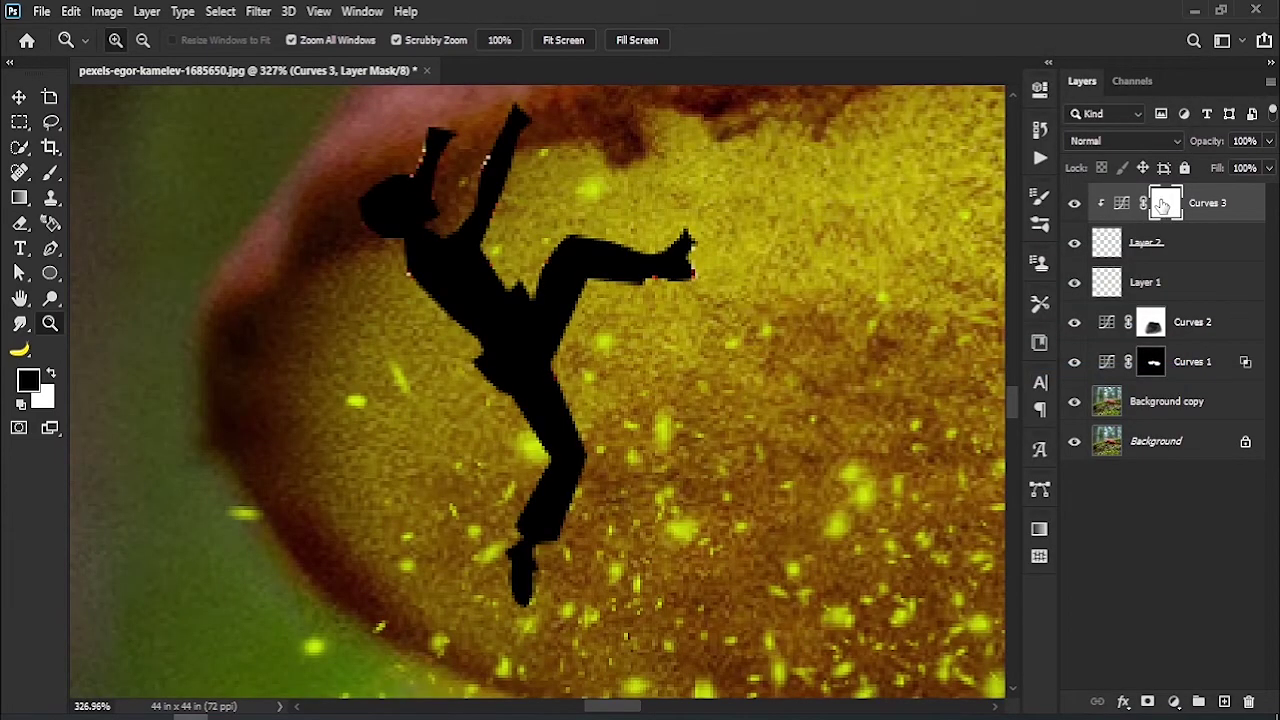
key("ctrl+i")
left_click(50, 172)
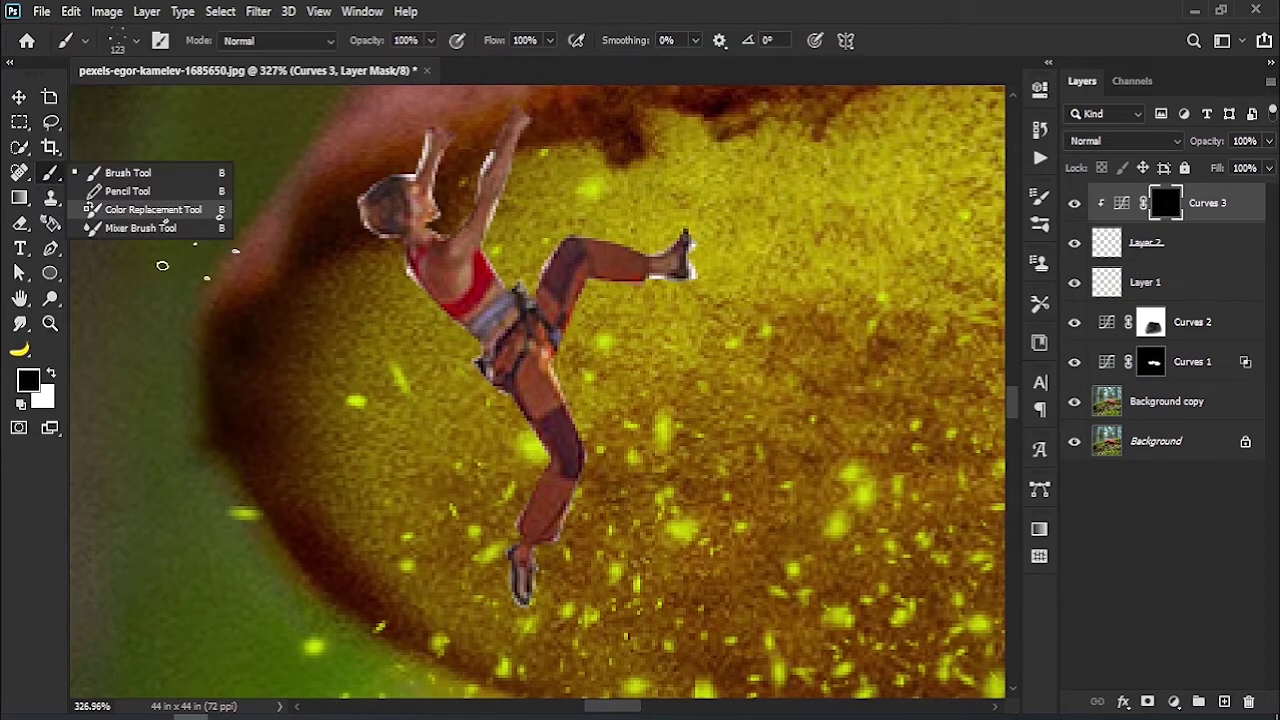
Step: Set up a soft round brush painting white at 73% opacity
left_click(136, 42)
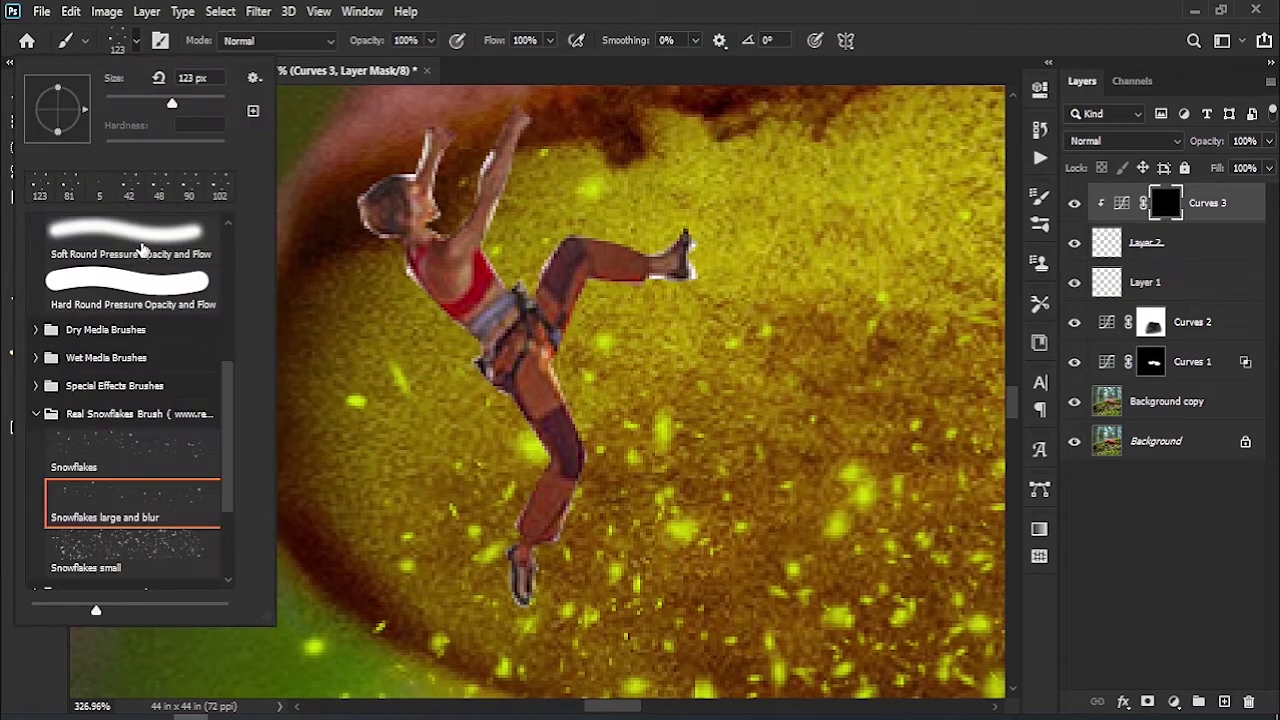
double_click(141, 248)
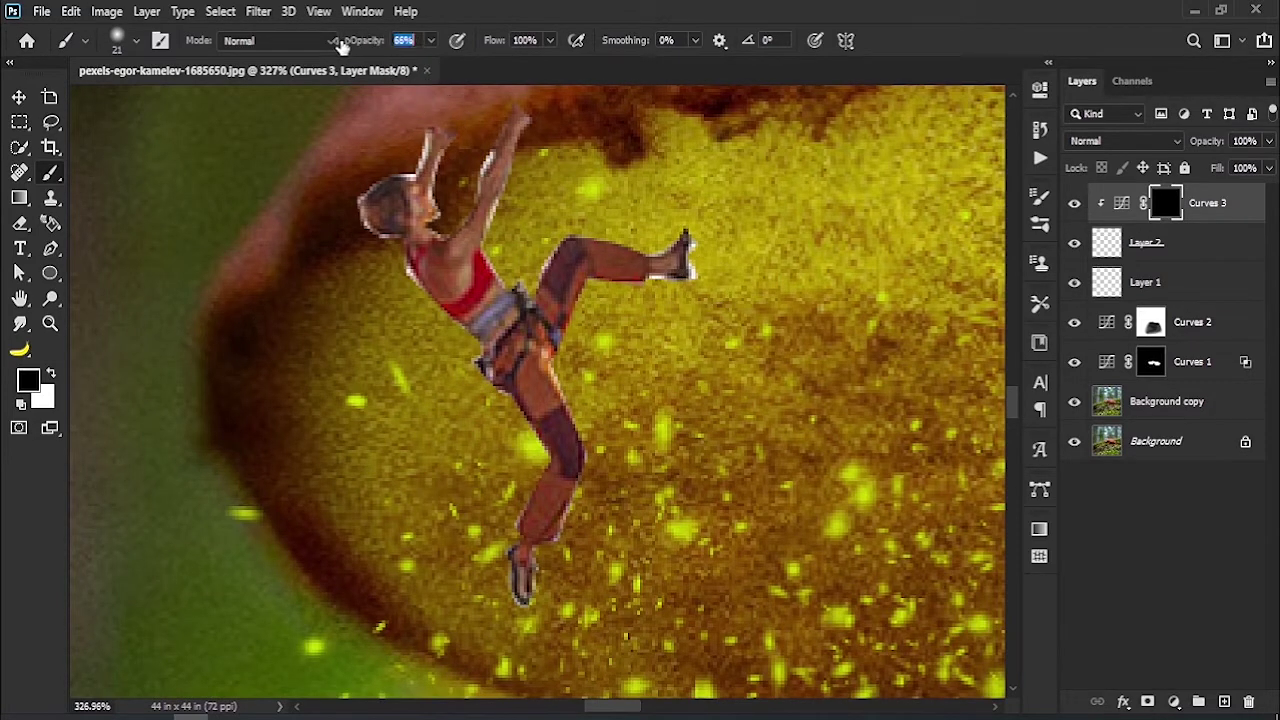
left_click_drag(323, 45, 318, 45)
left_click_drag(378, 47, 394, 47)
left_click(30, 380)
left_click(813, 282)
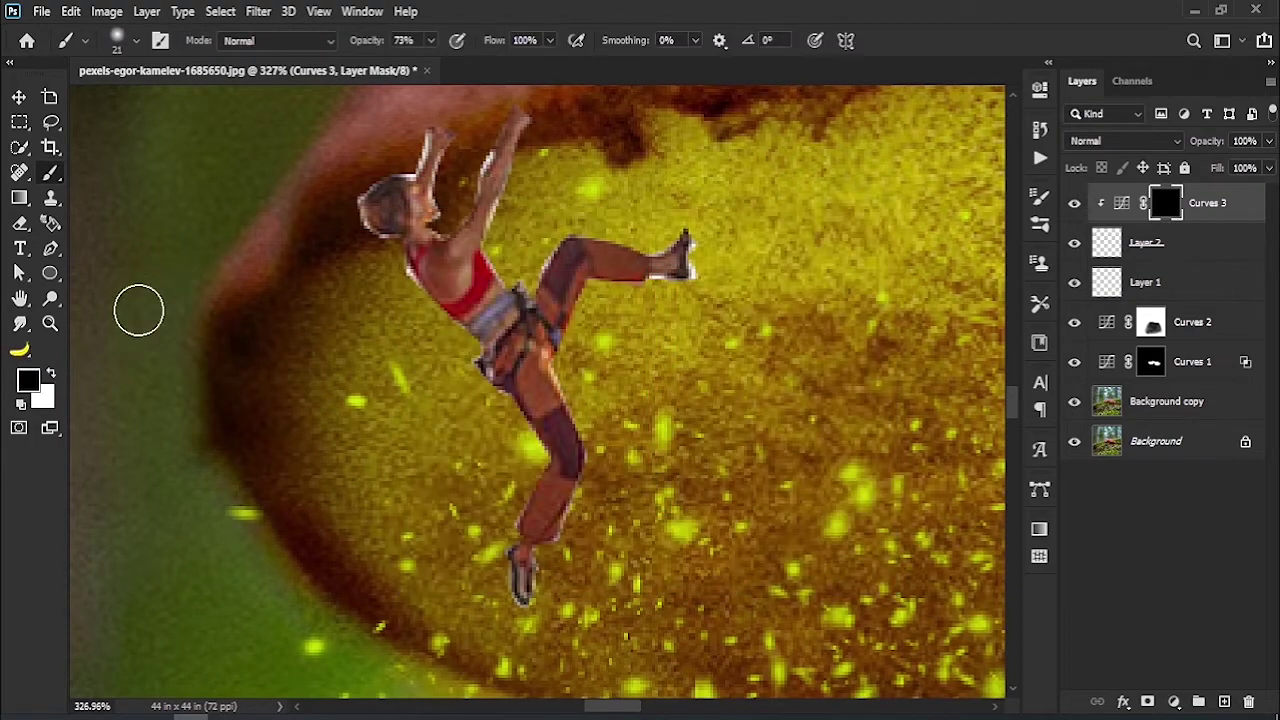
key("x")
Step: Paint the Curves 3 mask at 45% opacity over the foot, leg, torso, head and arm halos, shrinking to size 9
left_click_drag(703, 262, 705, 298)
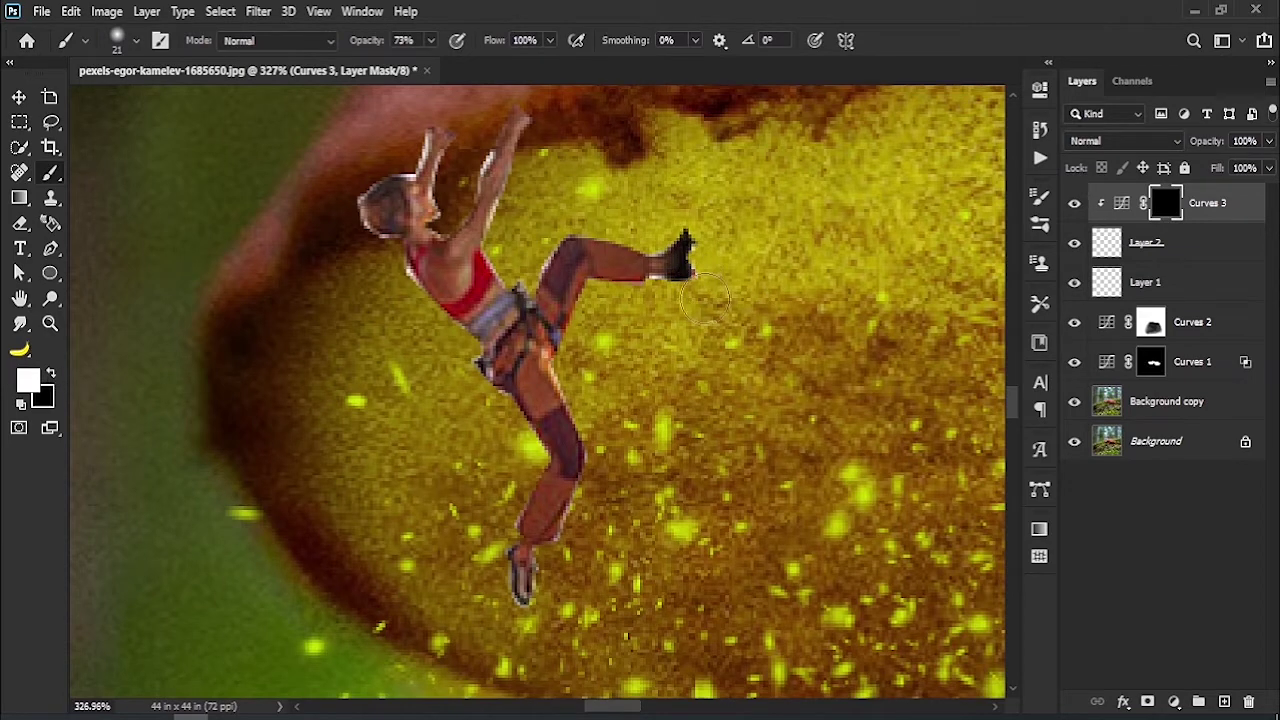
key("ctrl+z")
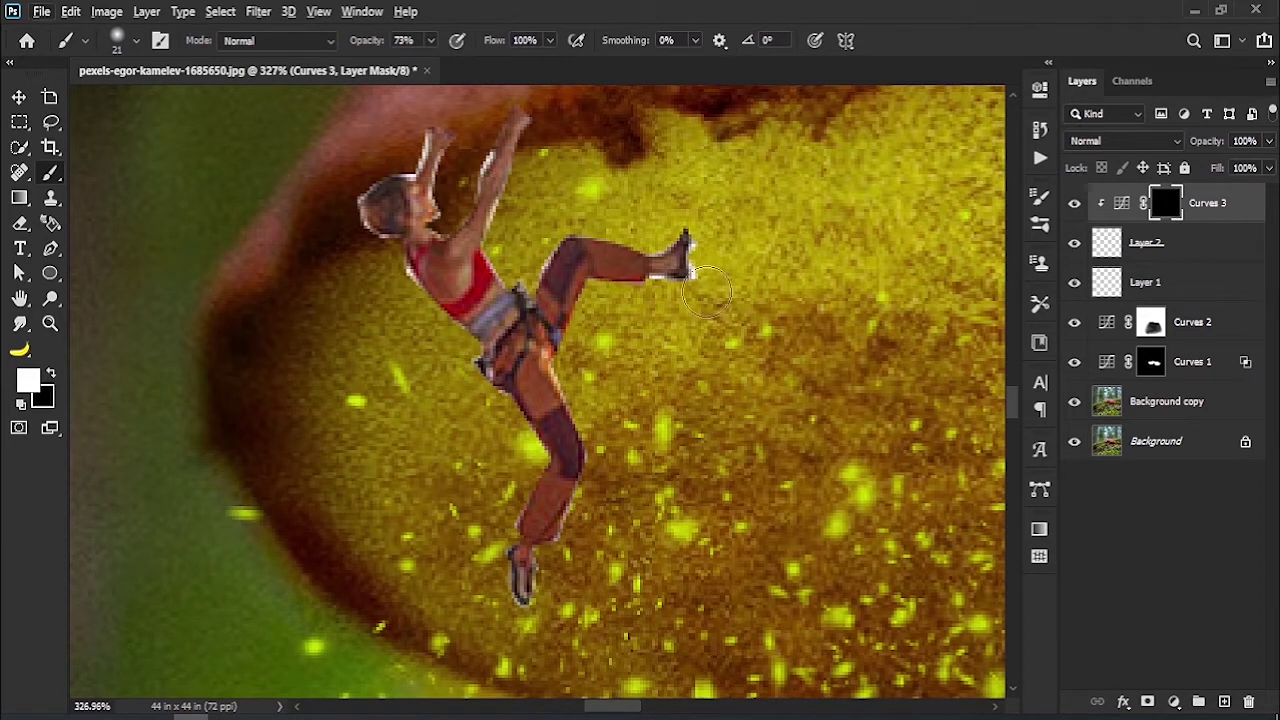
left_click_drag(380, 40, 352, 40)
left_click_drag(697, 275, 682, 250)
mouse_move(572, 390)
left_mouse_down()
mouse_move(507, 628)
mouse_move(486, 557)
mouse_move(500, 434)
left_mouse_up()
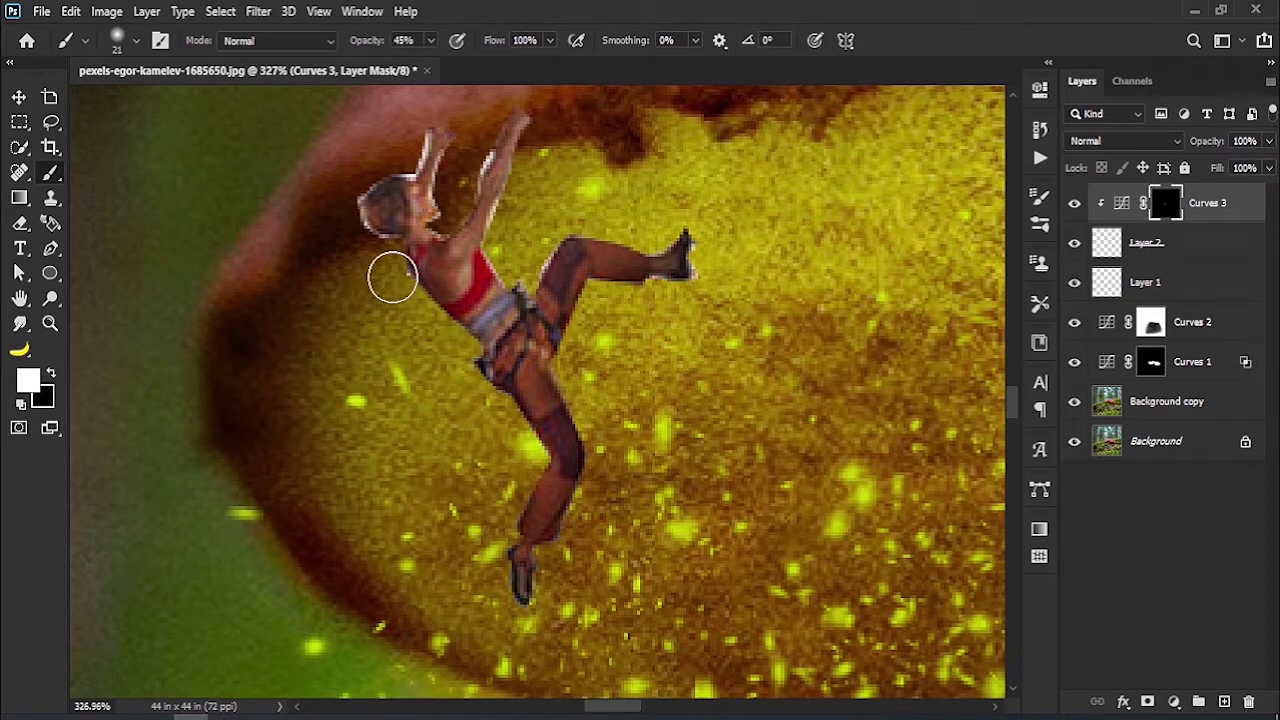
mouse_move(393, 289)
left_mouse_down()
mouse_move(339, 194)
mouse_move(369, 249)
left_mouse_up()
left_click_drag(557, 242, 545, 242)
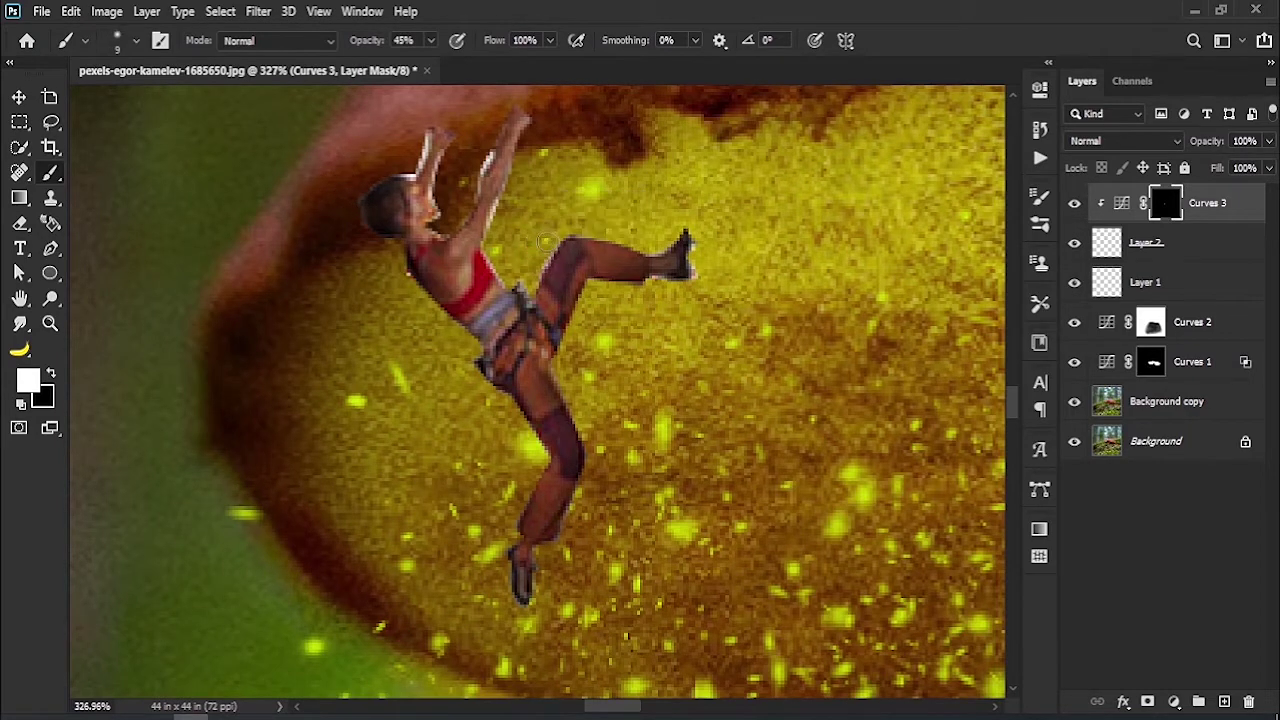
mouse_move(500, 172)
left_mouse_down()
mouse_move(485, 155)
mouse_move(437, 177)
mouse_move(446, 209)
left_mouse_up()
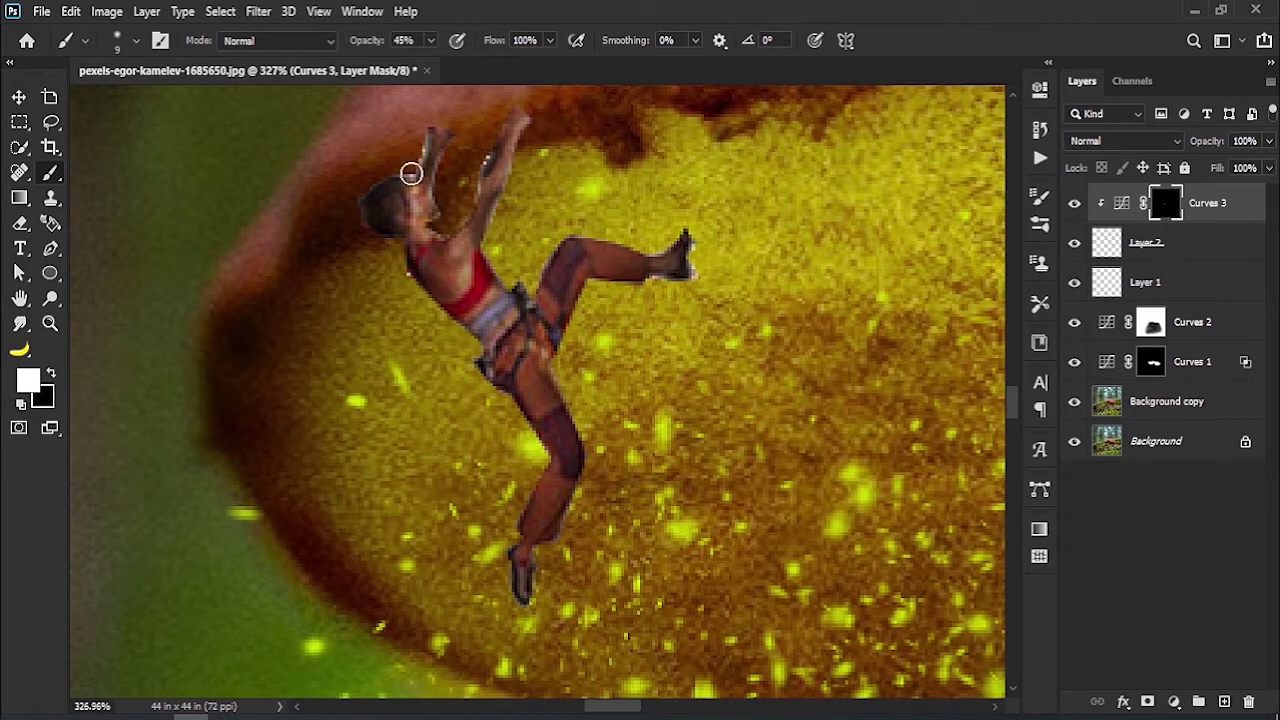
left_click_drag(410, 172, 445, 150)
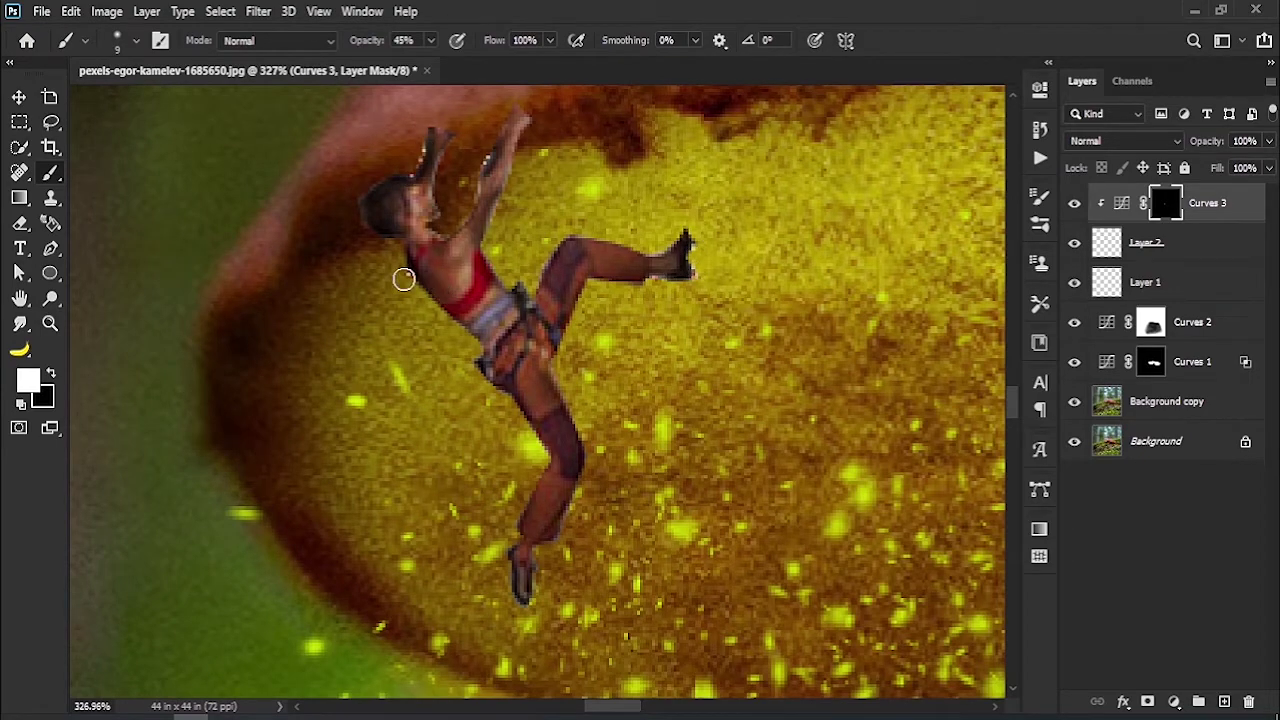
key("ctrl+0")
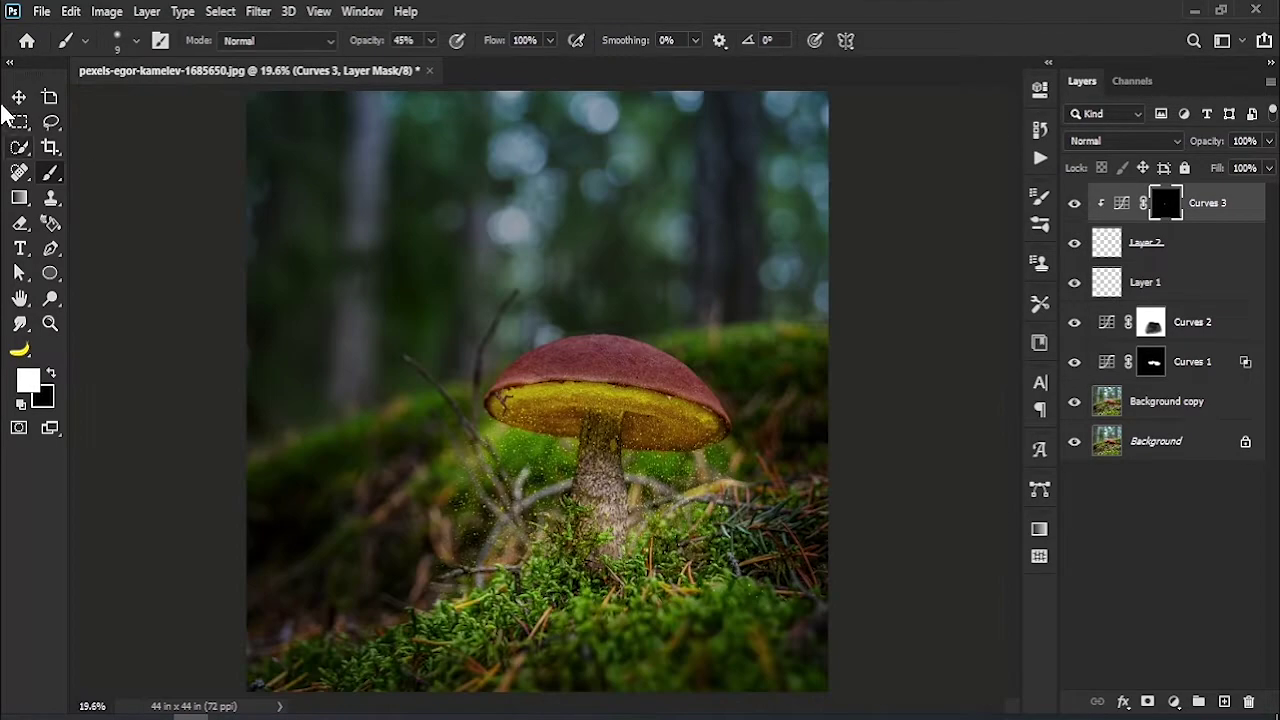
Step: Select the climber's Layer 2, zoom in on the cap, and shift its shading down slightly
left_click(18, 97)
left_click(505, 405)
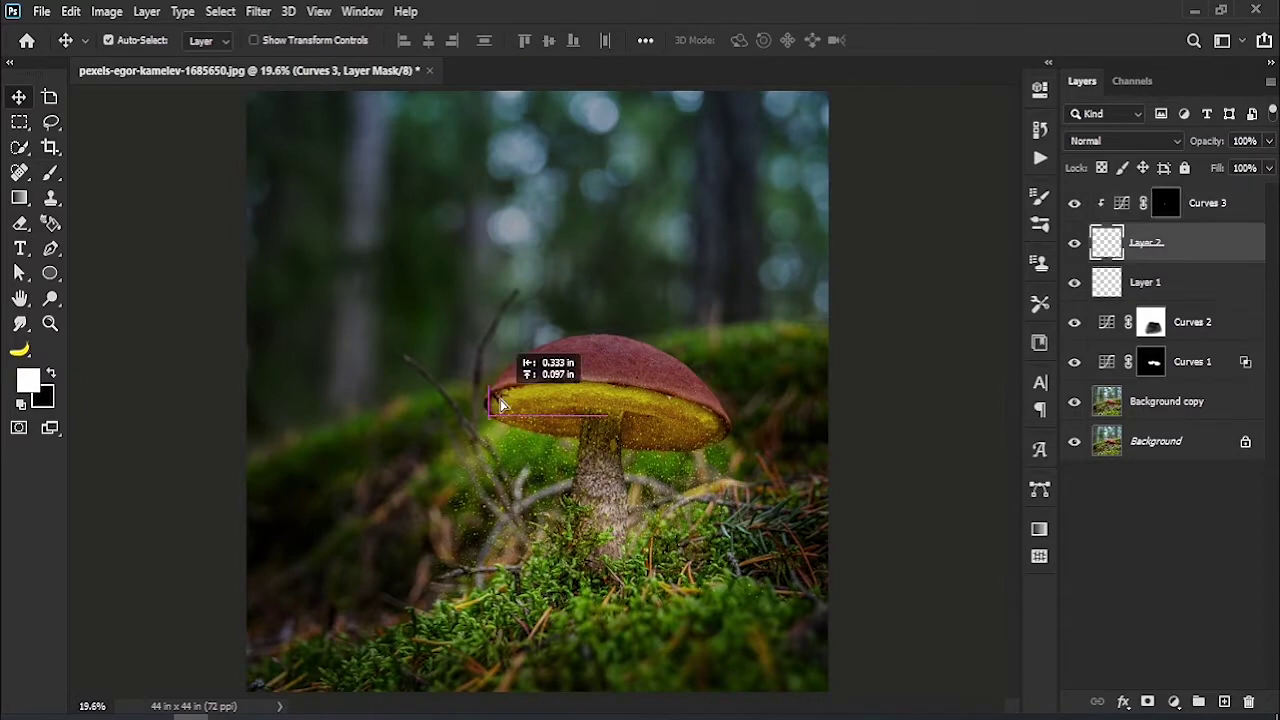
key("z")
left_click(568, 498)
left_click_drag(568, 498, 610, 498)
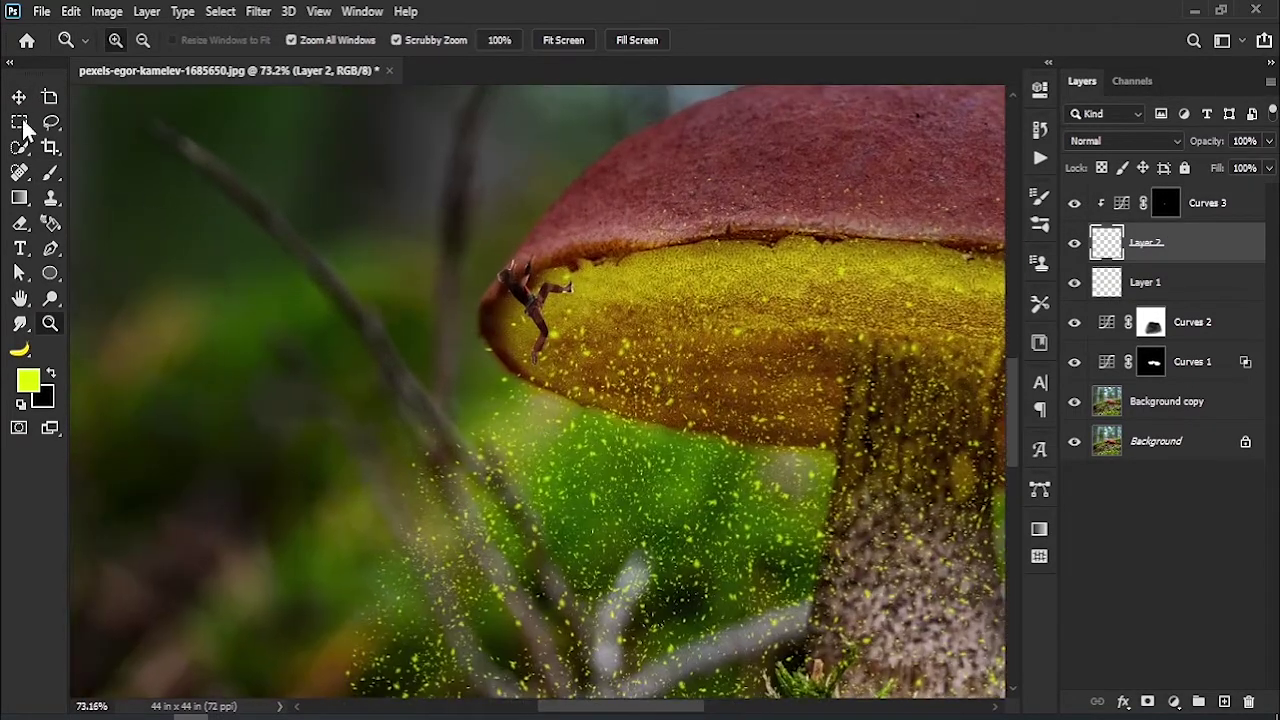
left_click(18, 97)
left_click_drag(536, 300, 533, 318)
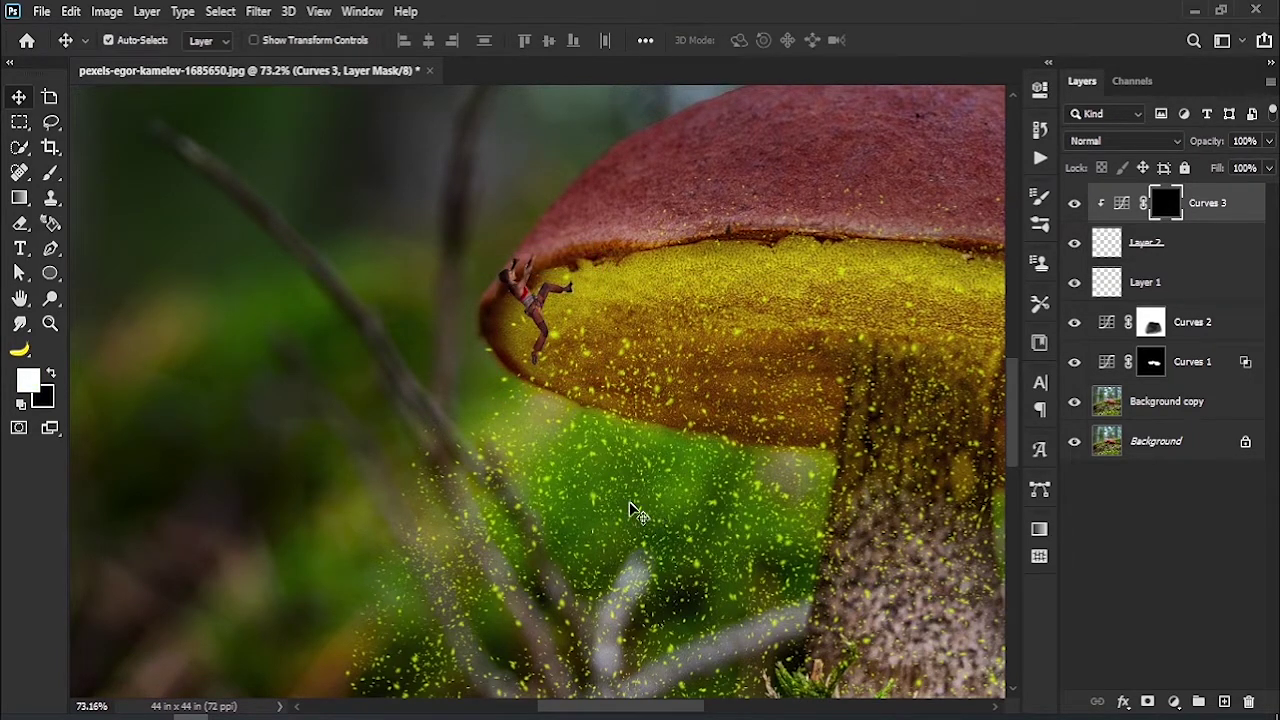
Step: Merge Layer 2 with Curves 3 and nudge the climber down-left along the rim
left_click(1214, 248, "shift")
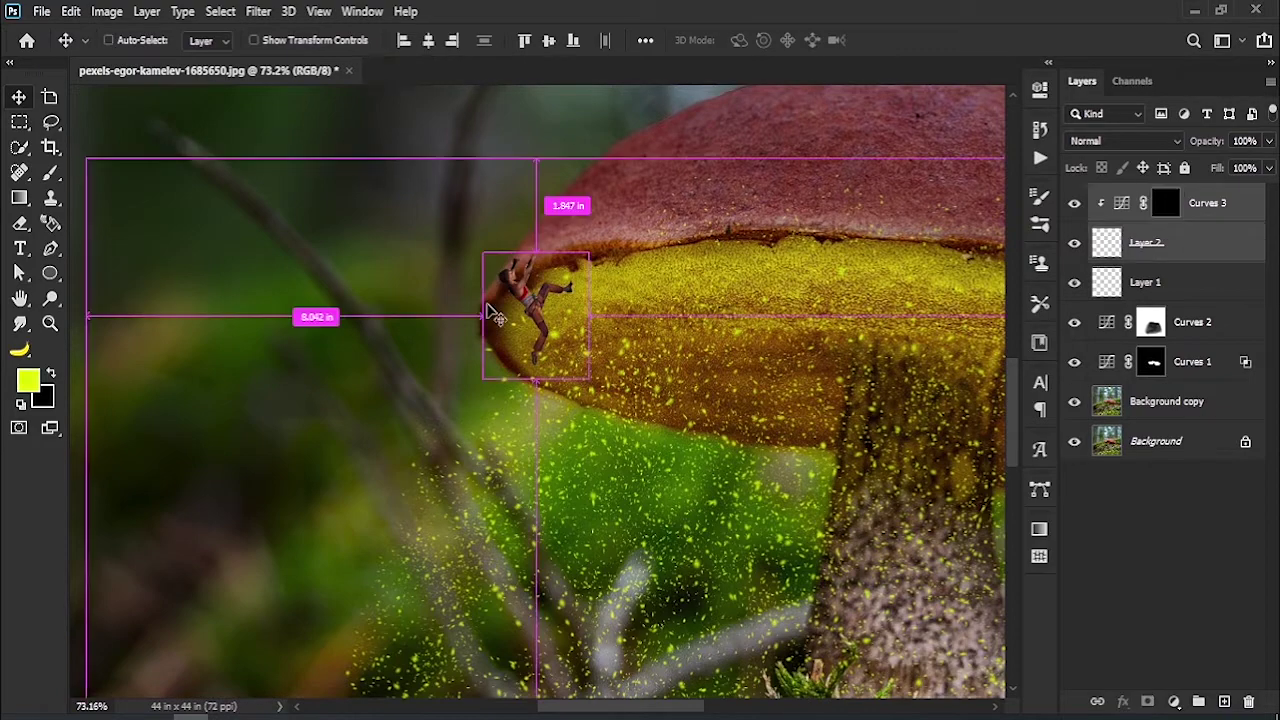
key("ctrl+e")
left_click_drag(530, 308, 522, 323)
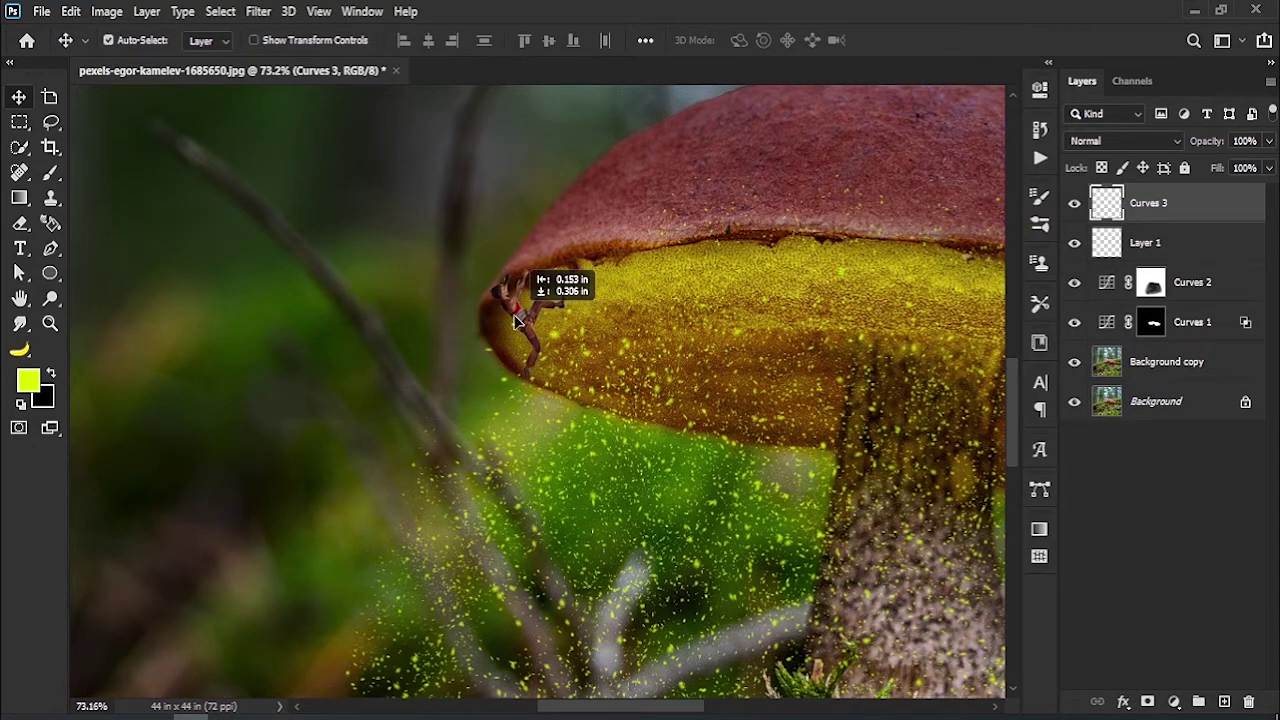
Step: Zoom out and place the blue quartz crystal photo over the mushroom cap
key("z")
left_click_drag(553, 425, 666, 364)
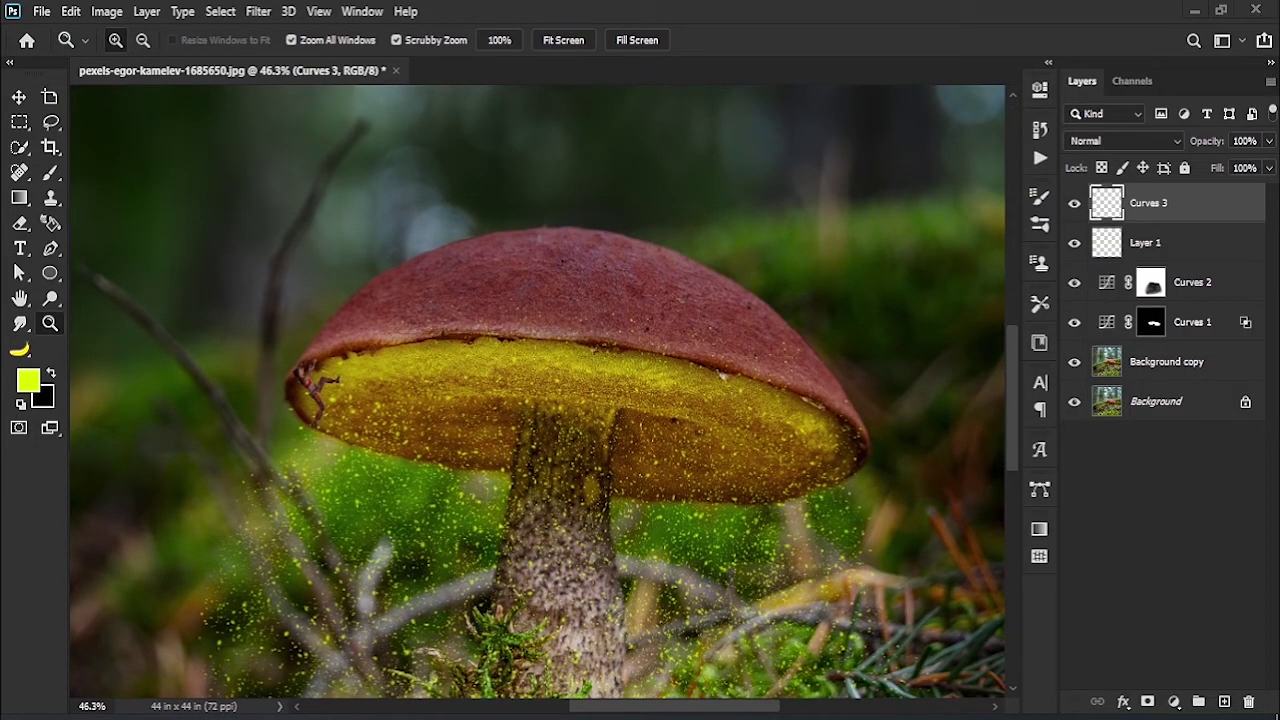
mouse_move(649, 444)
left_mouse_down()
mouse_move(566, 349)
mouse_move(576, 220)
left_mouse_up()
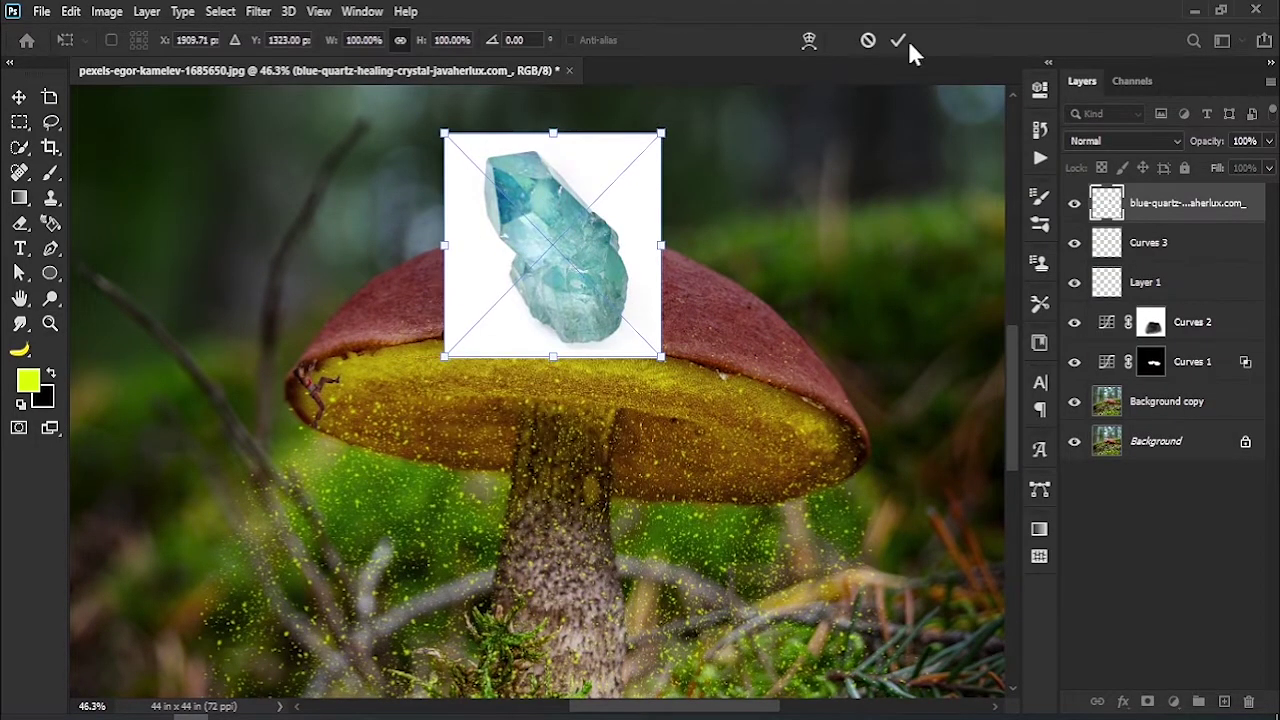
Step: Commit the crystal photo placement and select the crystal with Quick Selection
left_click(898, 40)
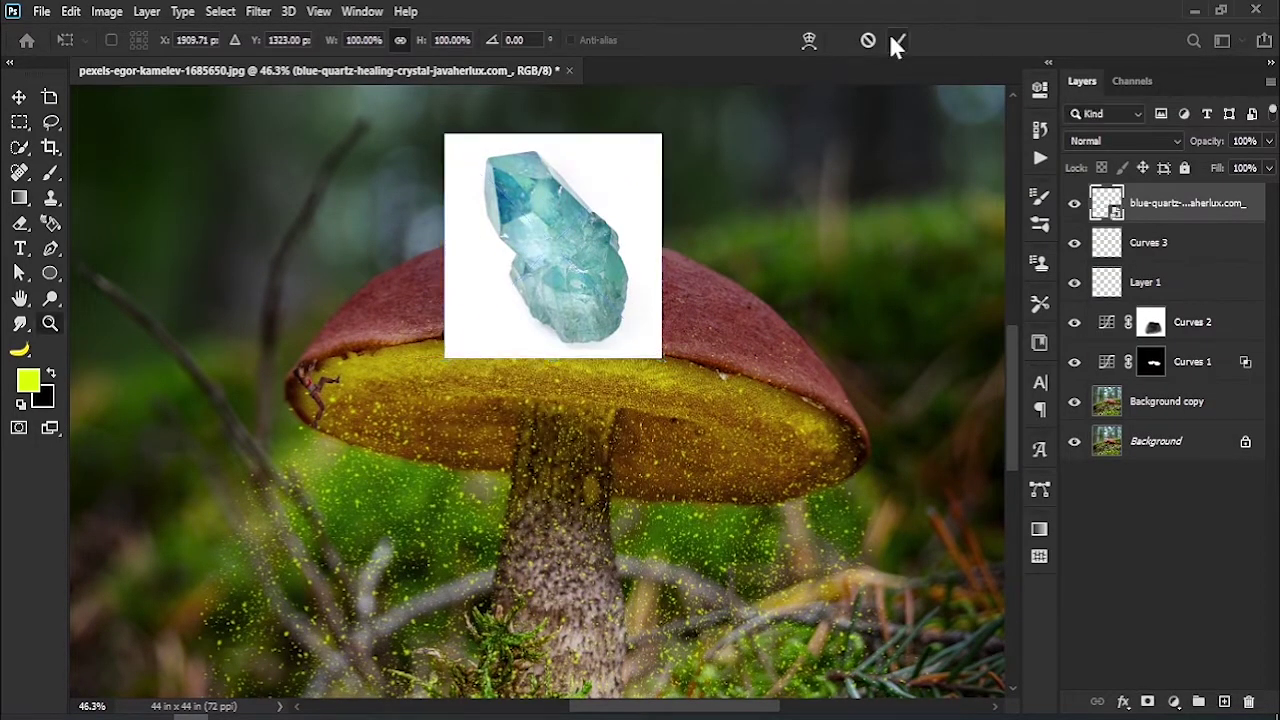
left_click(20, 150)
left_click(100, 163)
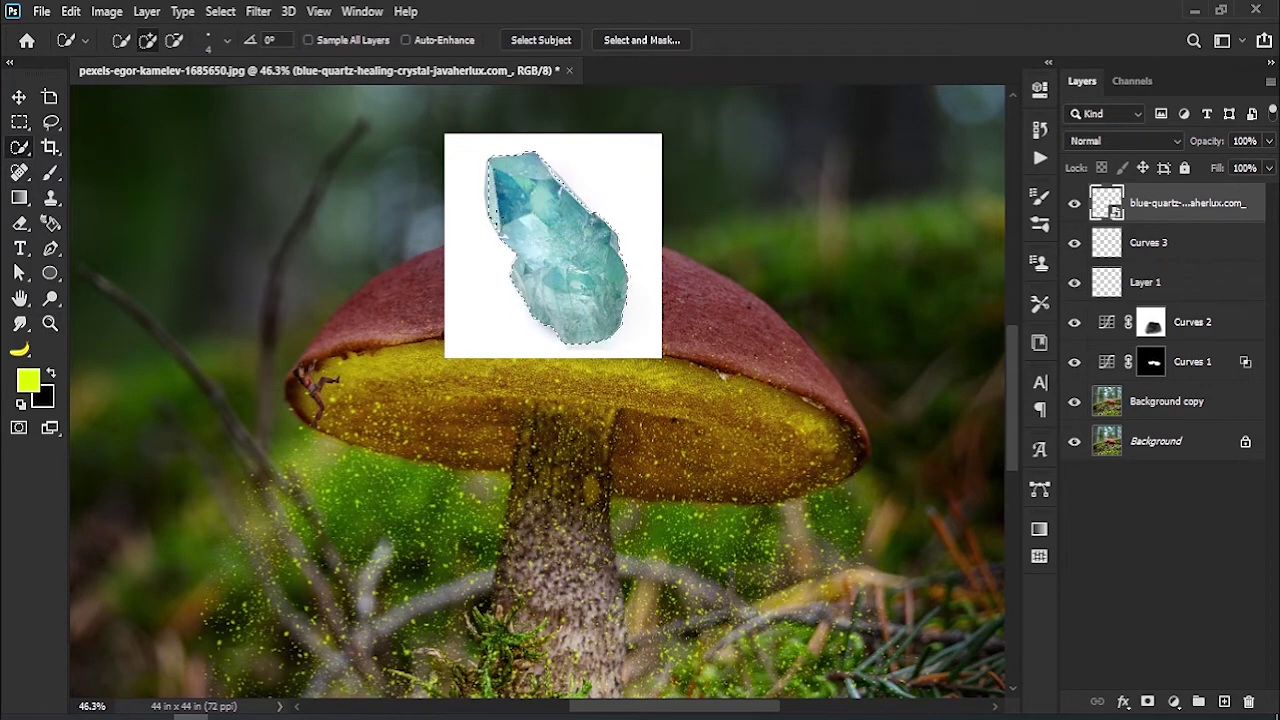
key("z")
left_click_drag(576, 163, 613, 294)
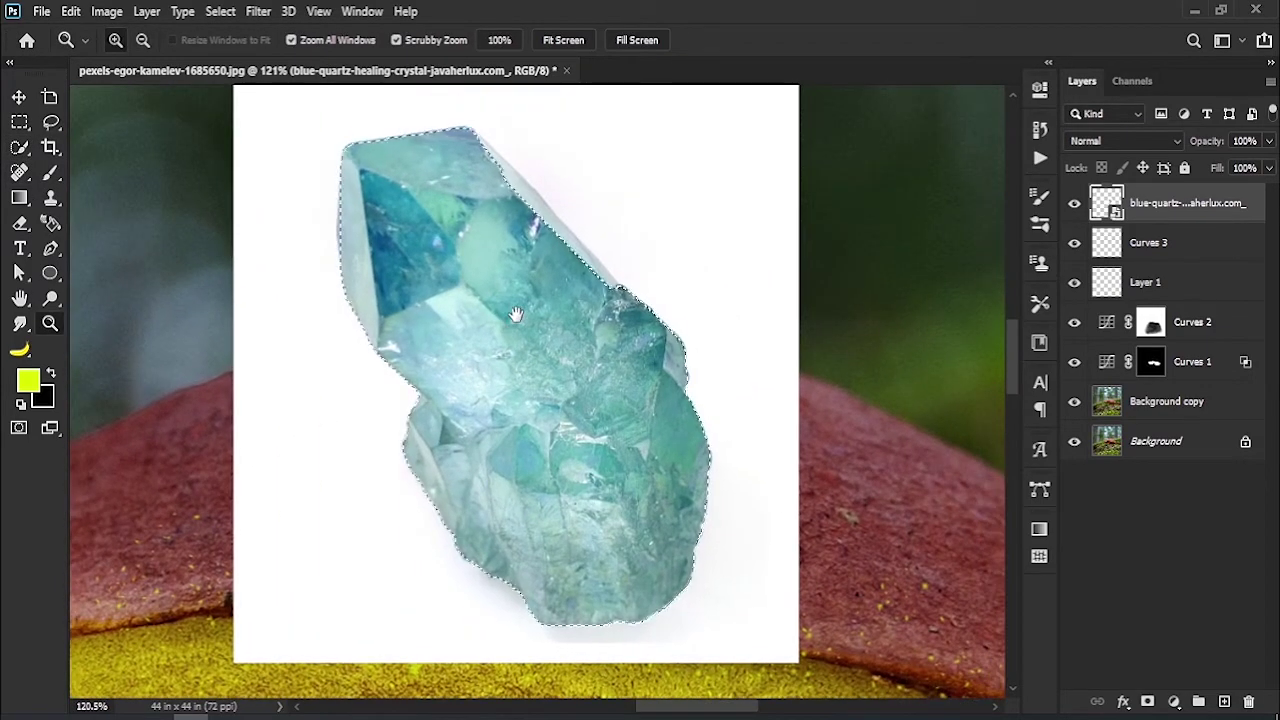
left_click(20, 147)
left_click(100, 163)
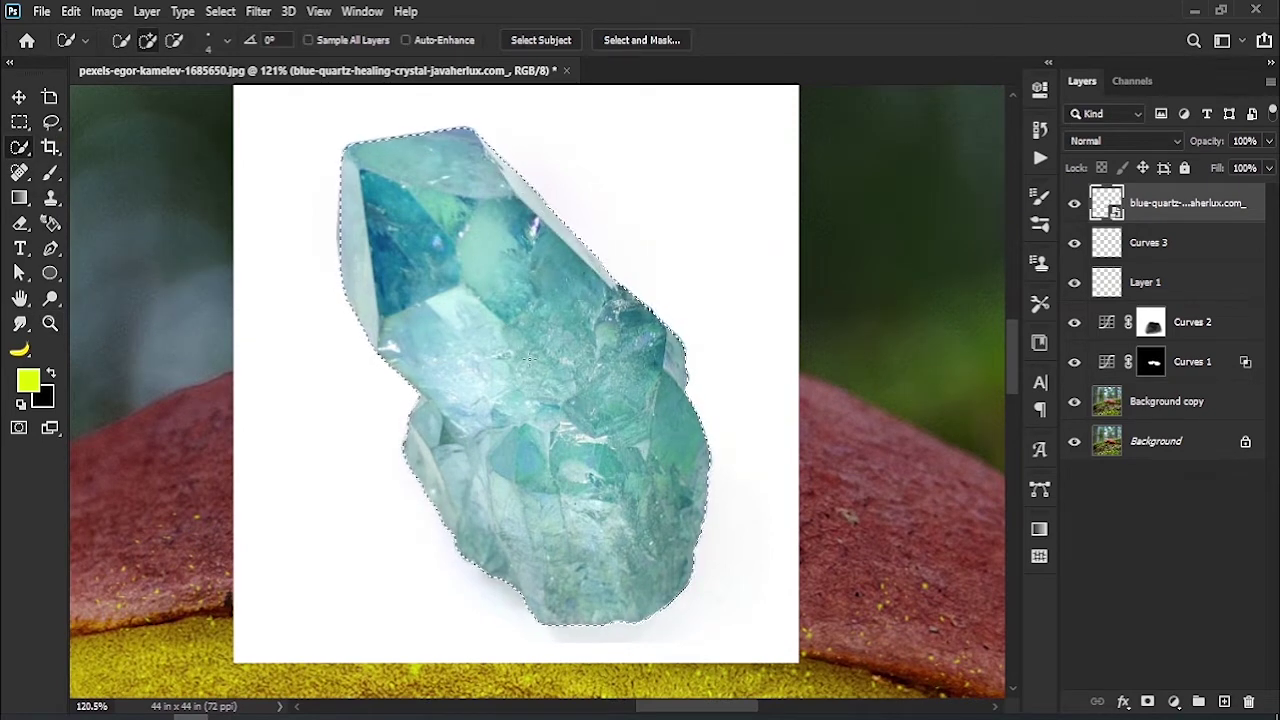
Step: Copy the crystal to its own Layer 2 and delete the original photo layer
key("ctrl+j")
left_click(18, 98)
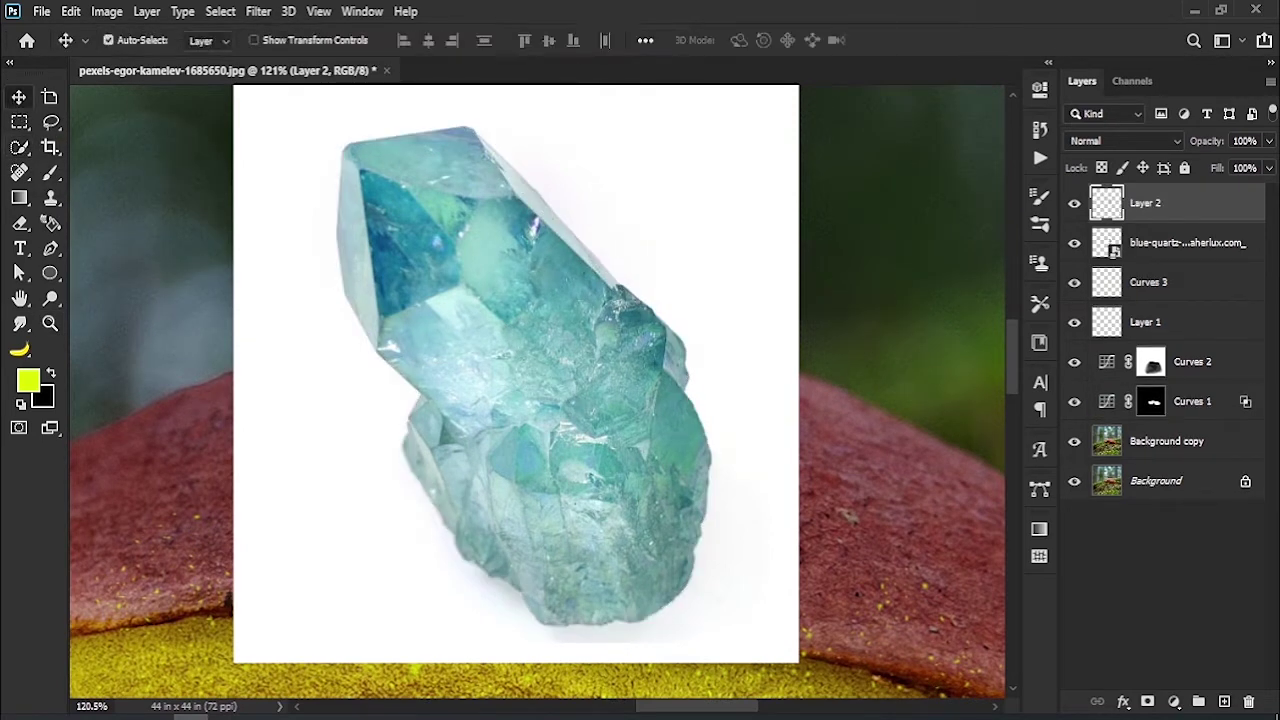
left_click(1236, 245)
key("Delete")
left_click(533, 347)
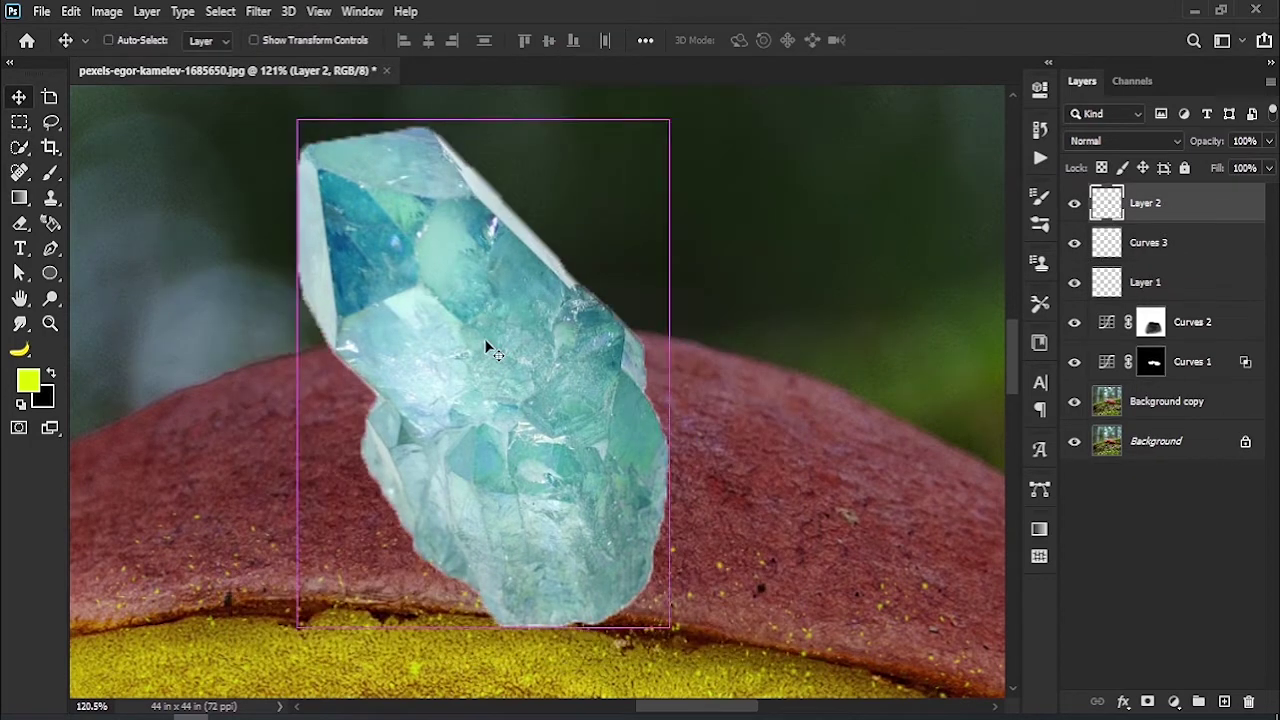
Step: Scale the crystal down and move it to the top of the cap
key("ctrl+t")
mouse_move(669, 121)
left_mouse_down()
mouse_move(529, 266)
mouse_move(367, 531)
left_mouse_up()
mouse_move(352, 592)
left_mouse_down()
mouse_move(507, 397)
mouse_move(300, 500)
mouse_move(535, 421)
mouse_move(575, 432)
left_mouse_up()
left_click(927, 41)
Step: Make rotated crystal copies at about 50° and 30°, shifted beside each other
key("ctrl+t")
left_click_drag(601, 349, 645, 372)
left_click_drag(577, 404, 561, 402)
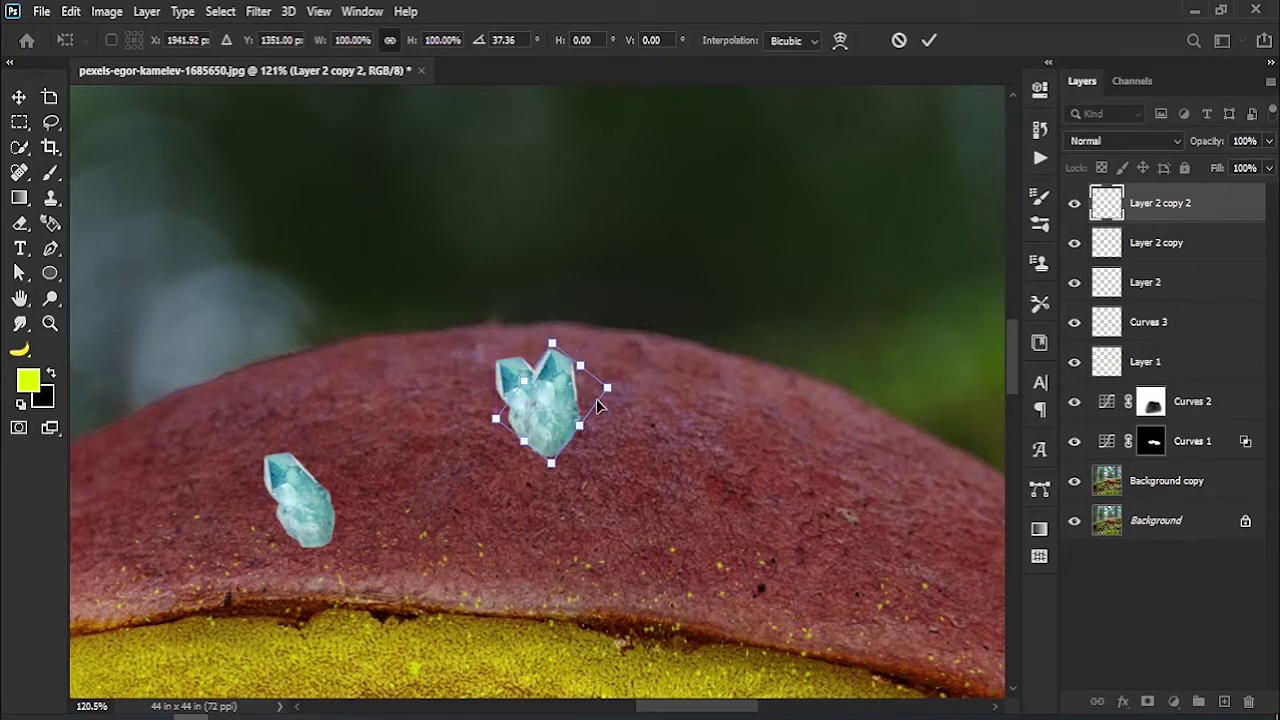
left_click_drag(624, 361, 634, 376)
left_click(929, 40)
mouse_move(566, 384)
left_mouse_down()
mouse_move(640, 376)
mouse_move(609, 404)
left_mouse_up()
key("ctrl+t")
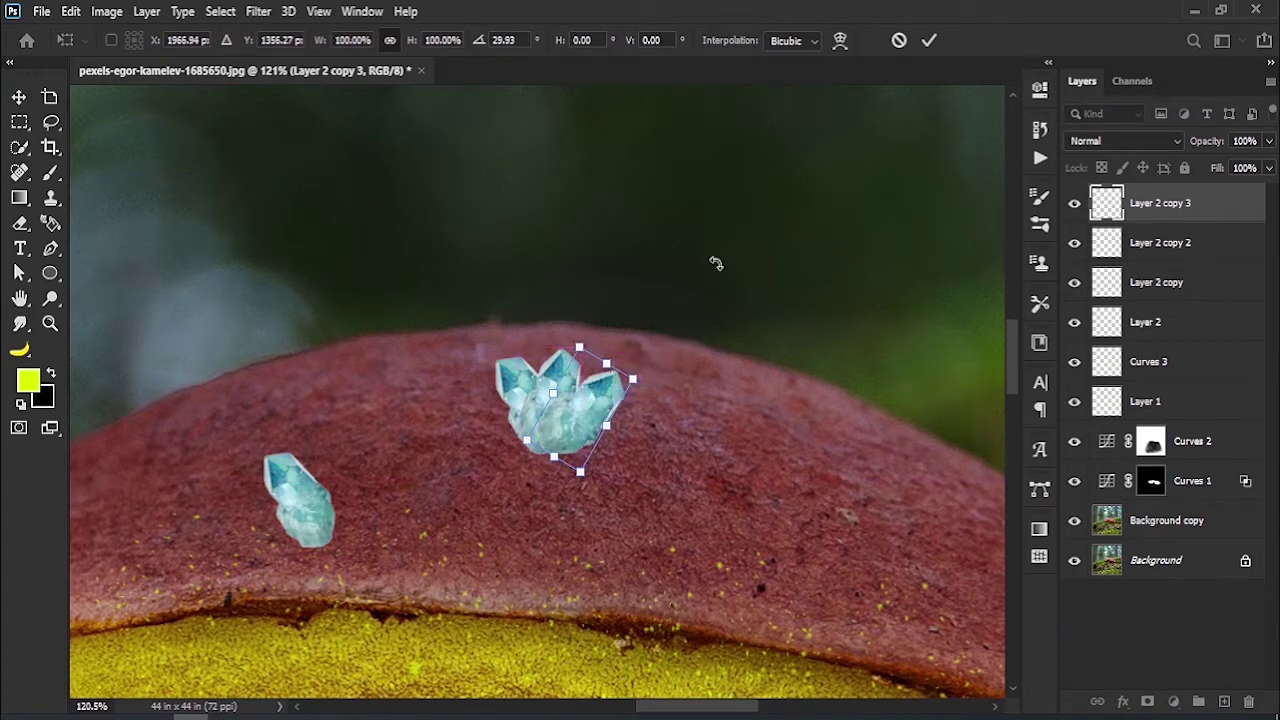
left_click(931, 42)
Step: Merge the crystal copies into one cluster, move it up-right and scale it to about 60%
left_click(1210, 287, "shift")
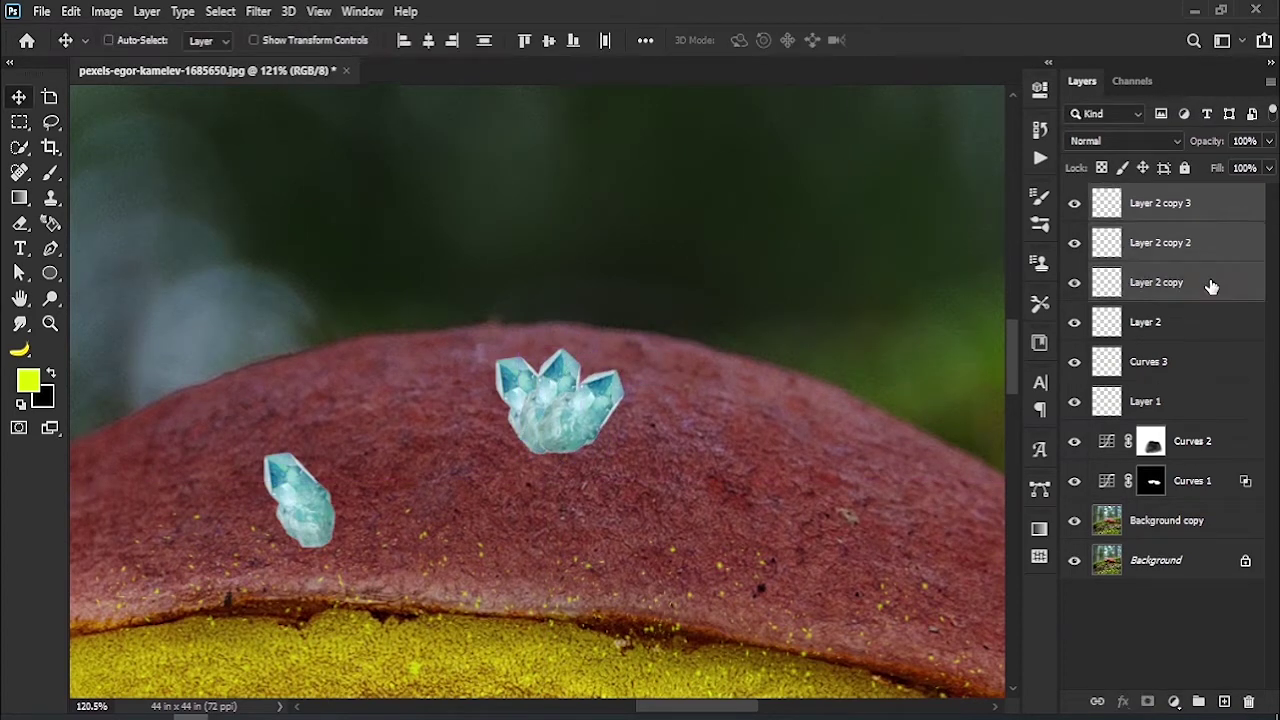
key("ctrl+e")
left_click_drag(562, 415, 611, 398)
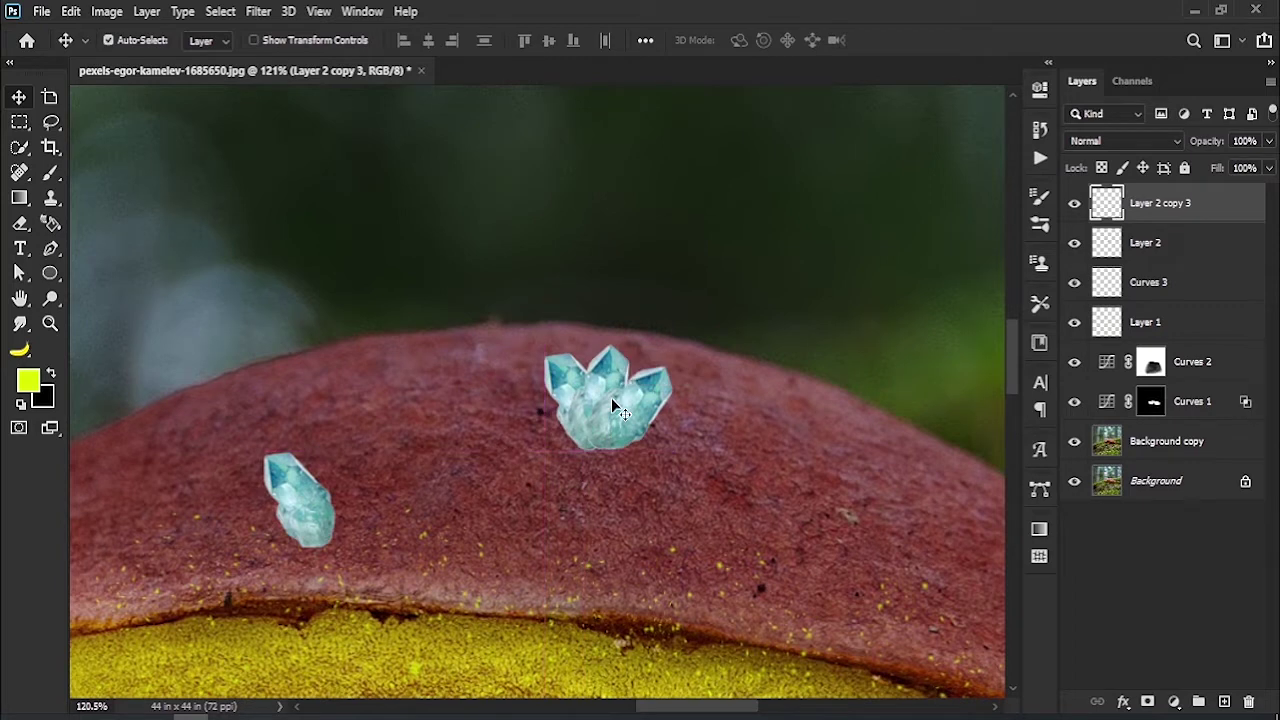
key("ctrl+t")
mouse_move(543, 337)
left_mouse_down()
mouse_move(598, 387)
mouse_move(572, 360)
left_mouse_up()
left_click(929, 40)
left_click_drag(638, 416, 680, 440)
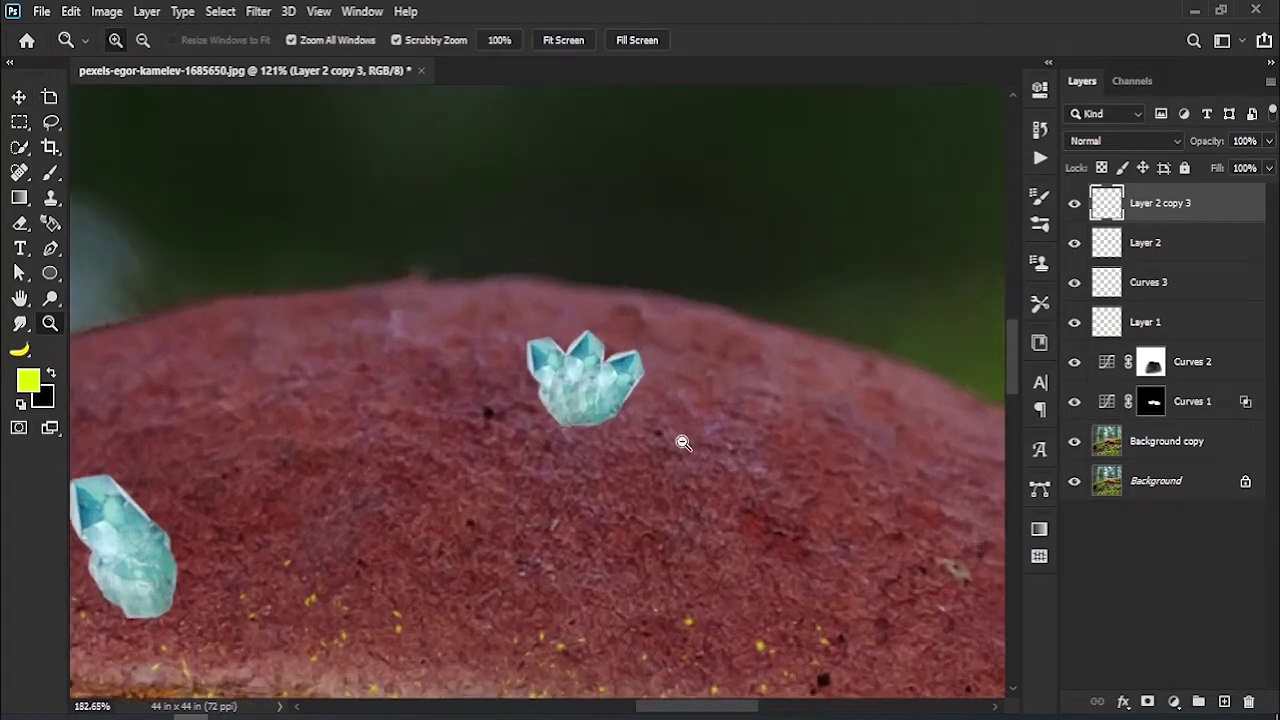
Step: Give Layer 2 copy 3 a white Screen Outer Glow, 30% opacity, 32 px, then add an empty layer
left_click(19, 97)
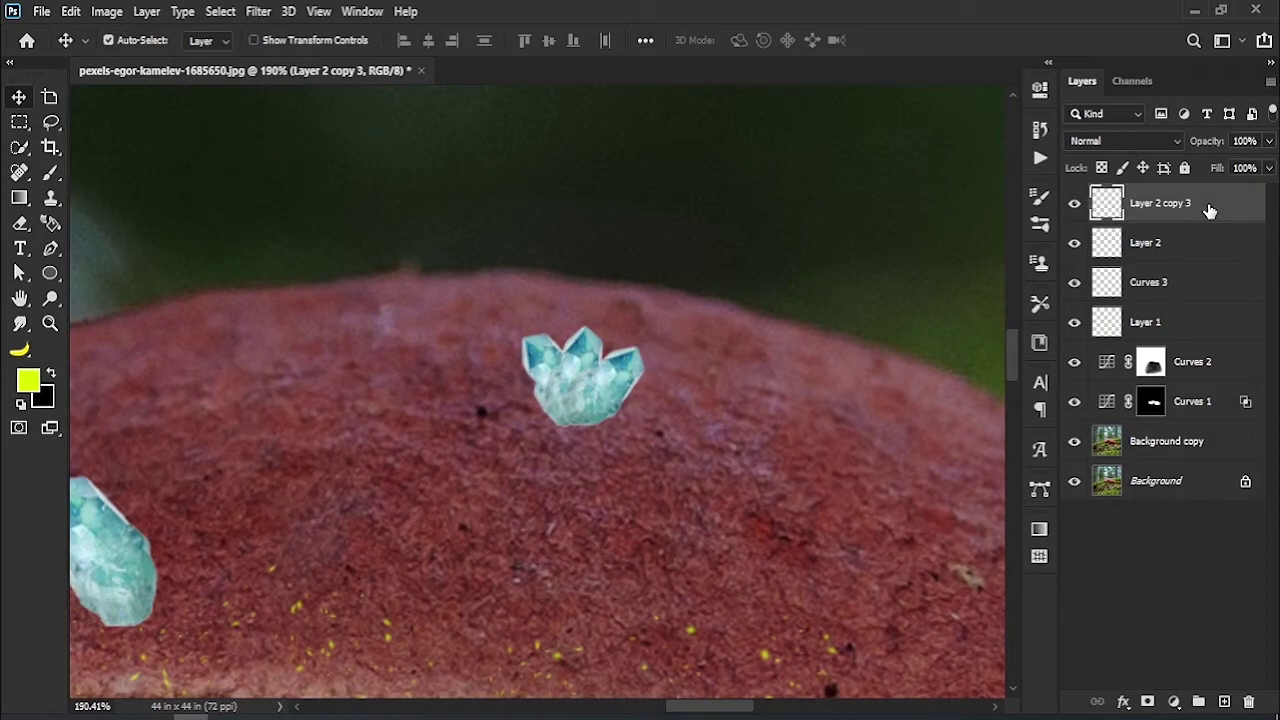
double_click(1208, 210)
left_click_drag(537, 105, 792, 95)
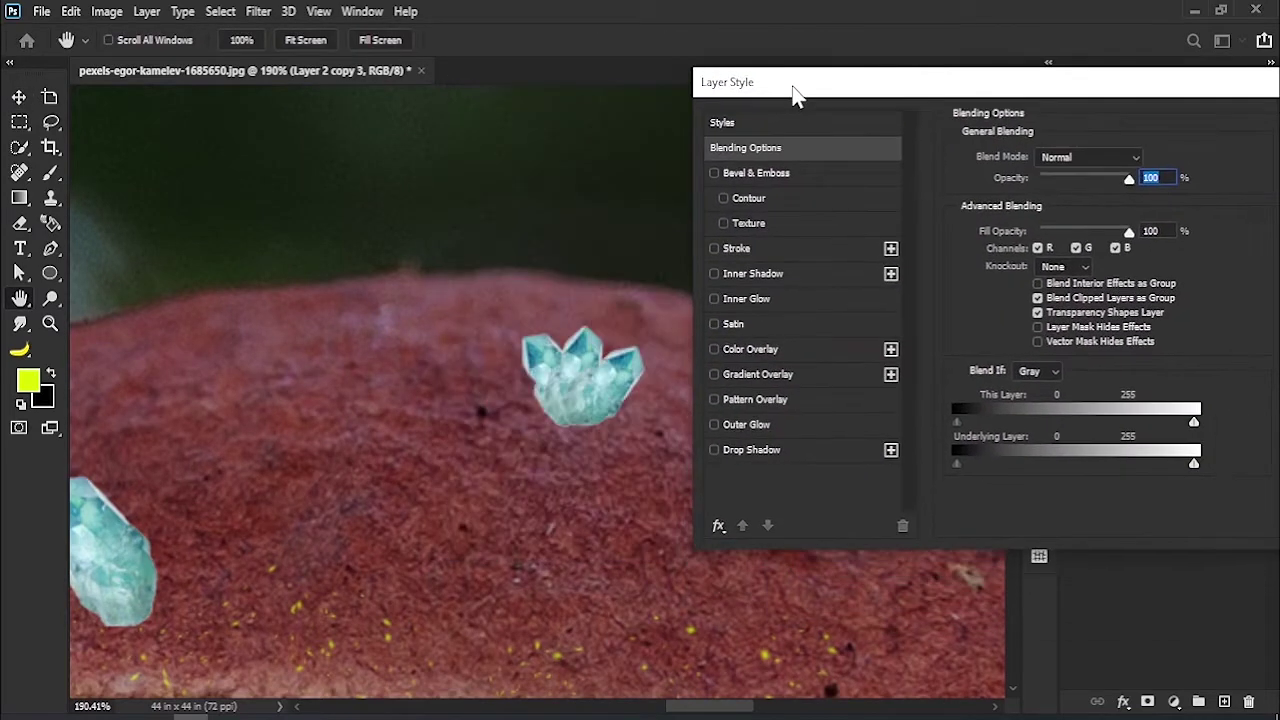
left_click(770, 425)
left_click_drag(1059, 172, 1053, 184)
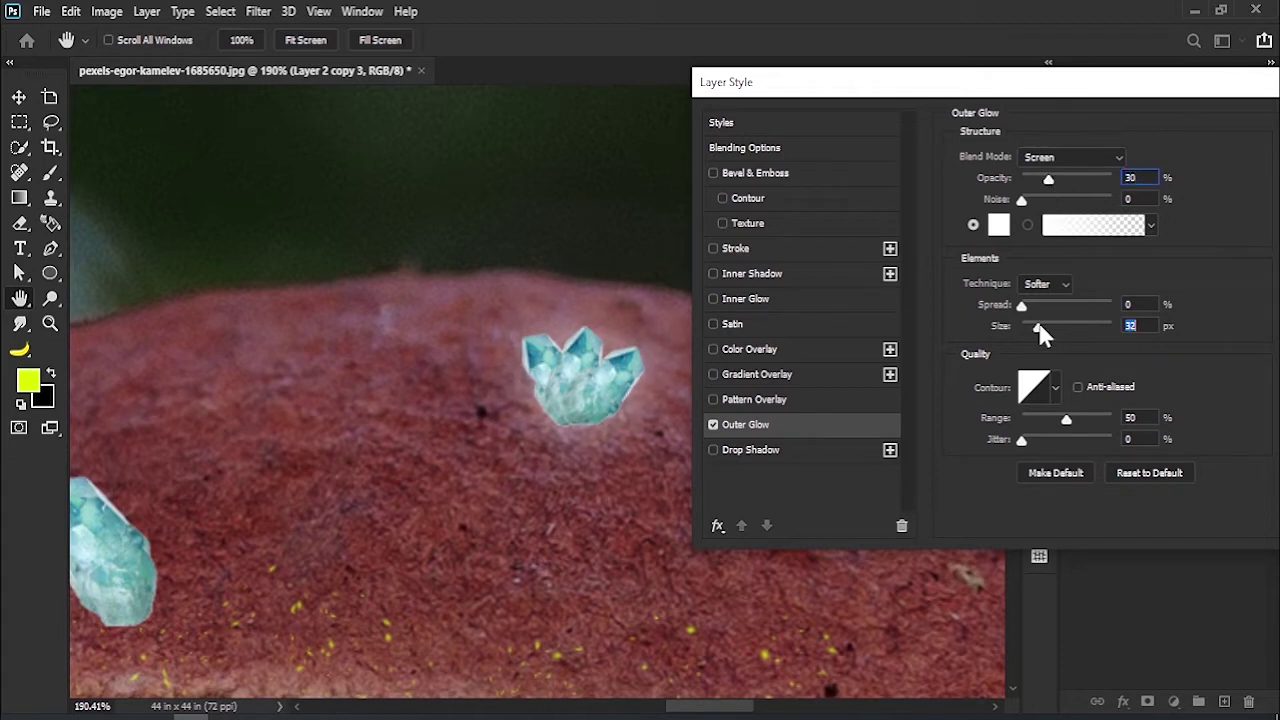
left_click_drag(935, 97, 729, 136)
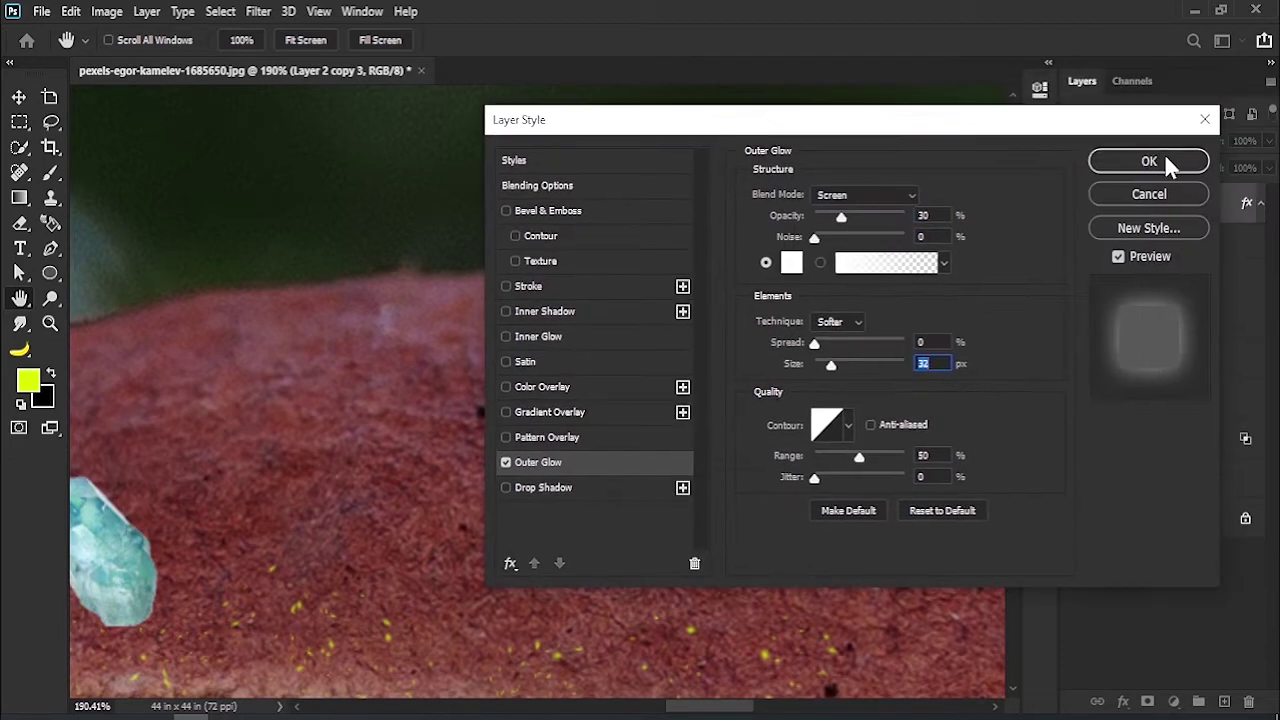
left_click(1155, 157)
left_click(1224, 702)
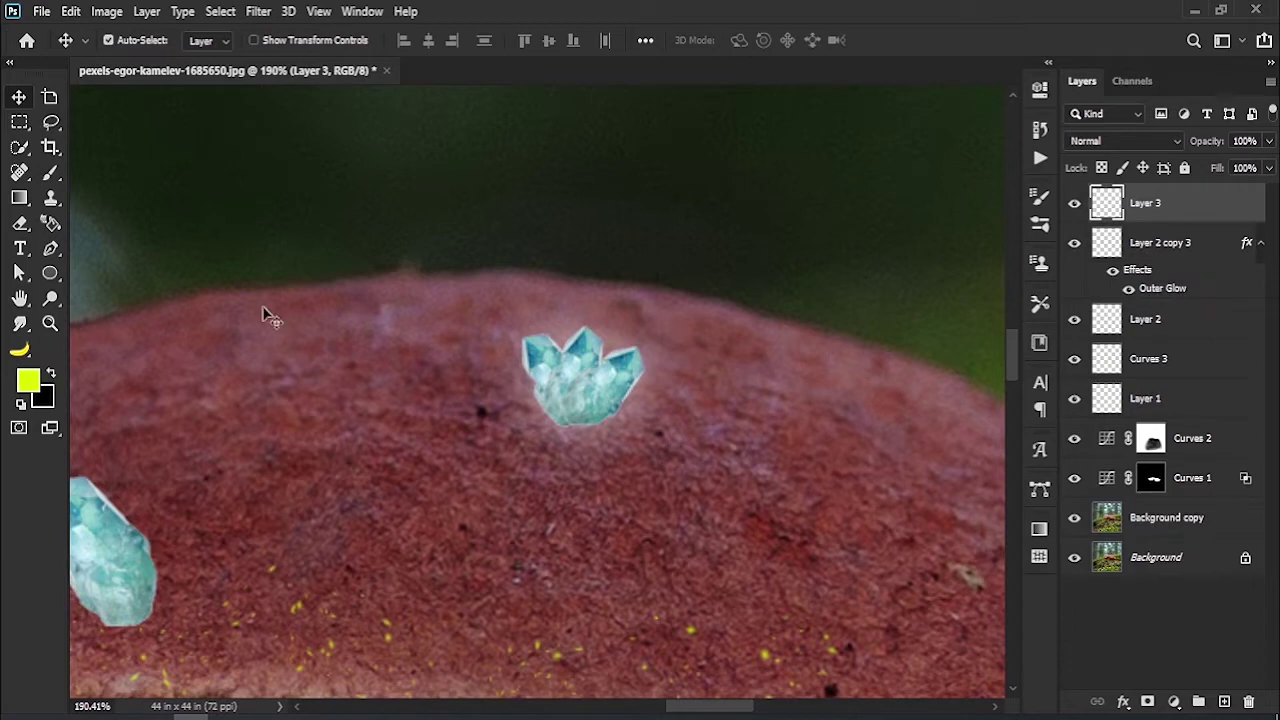
Step: Paint the cap's dark red over the crystal cluster's base with a 22 px brush
left_click(48, 178)
left_click(586, 472, "alt")
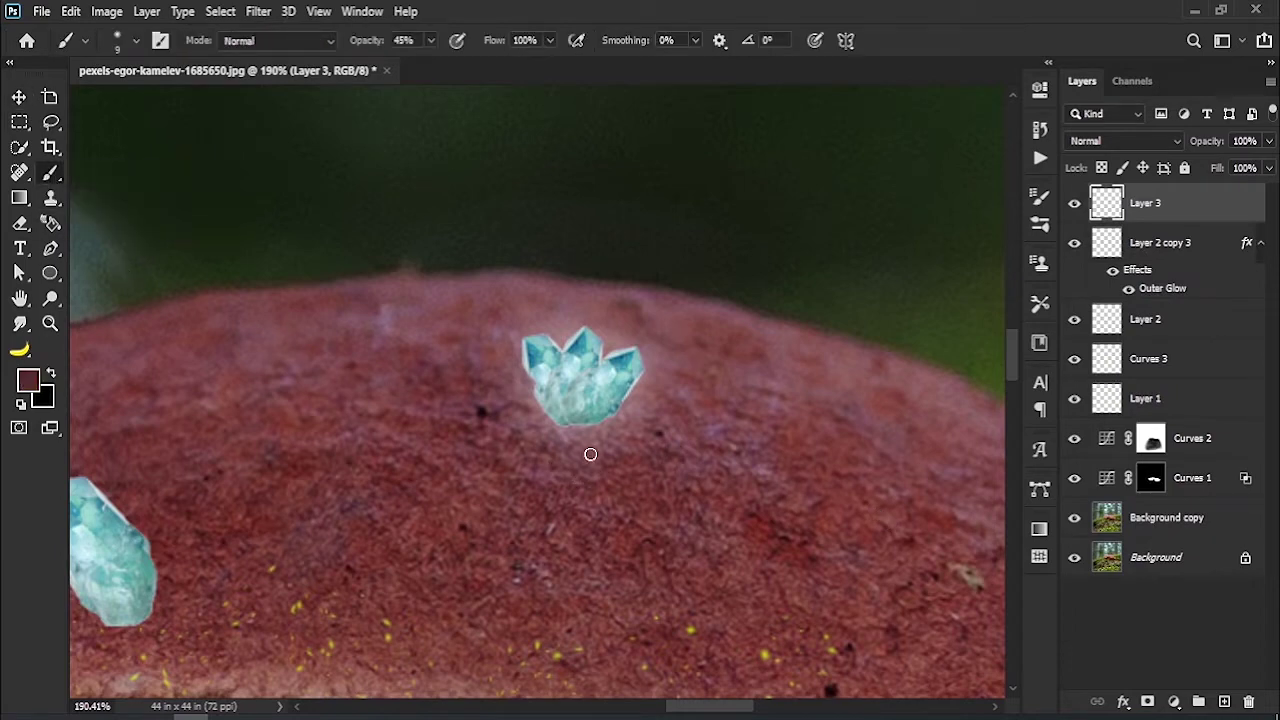
left_click_drag(569, 447, 580, 448)
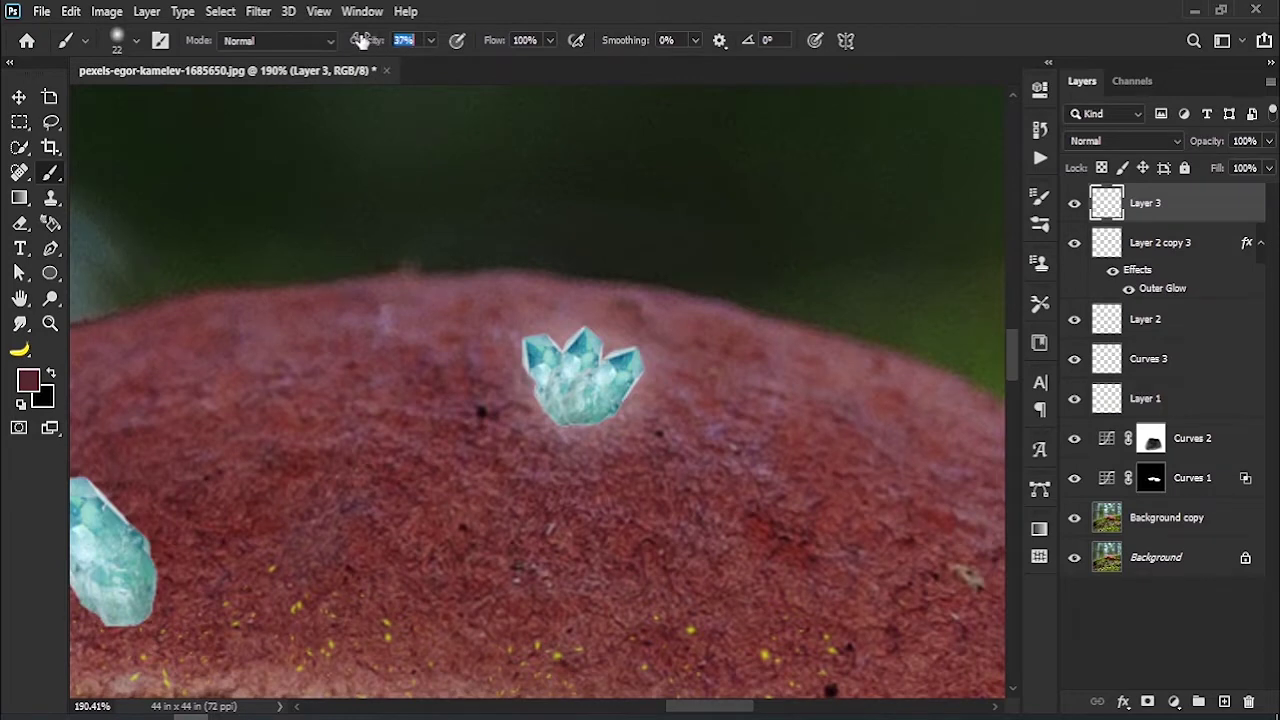
mouse_move(614, 441)
left_mouse_down()
mouse_move(573, 423)
mouse_move(640, 389)
mouse_move(631, 351)
mouse_move(606, 342)
mouse_move(566, 331)
mouse_move(517, 346)
mouse_move(539, 420)
left_mouse_up()
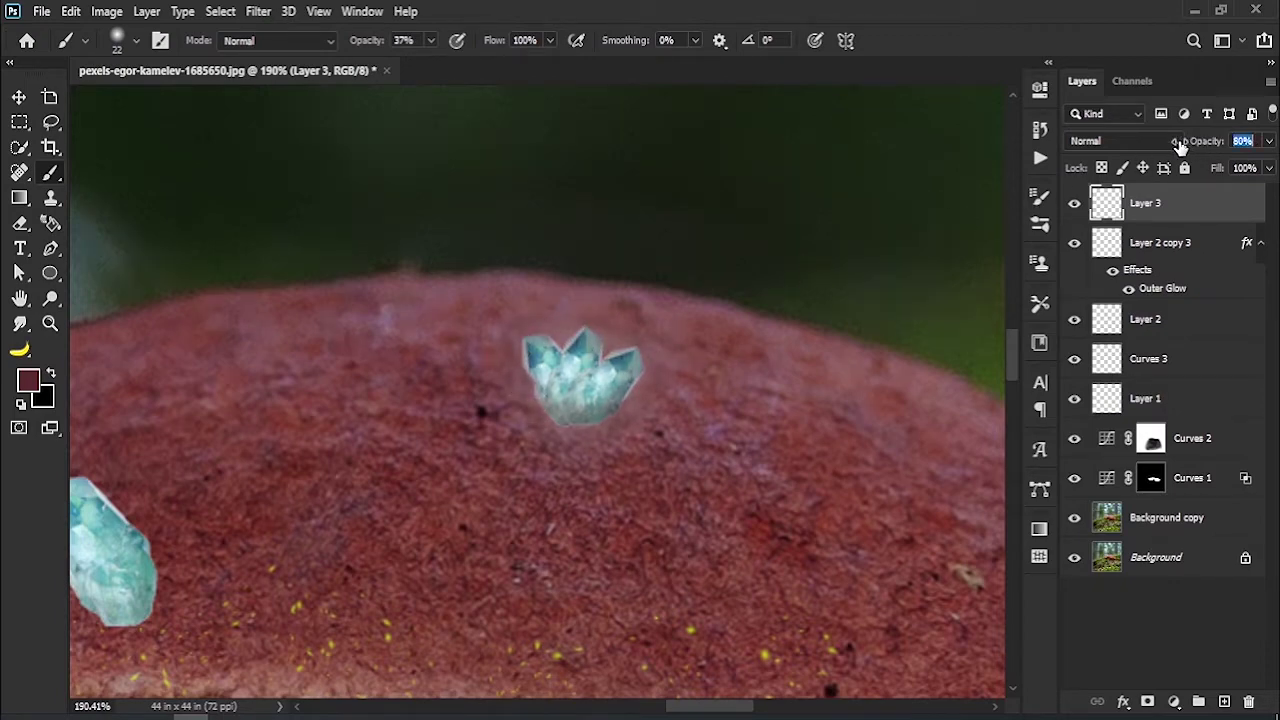
Step: Clip the red shading to the crystal cluster and merge it down into one layer
right_click(1197, 208)
left_click(1065, 370)
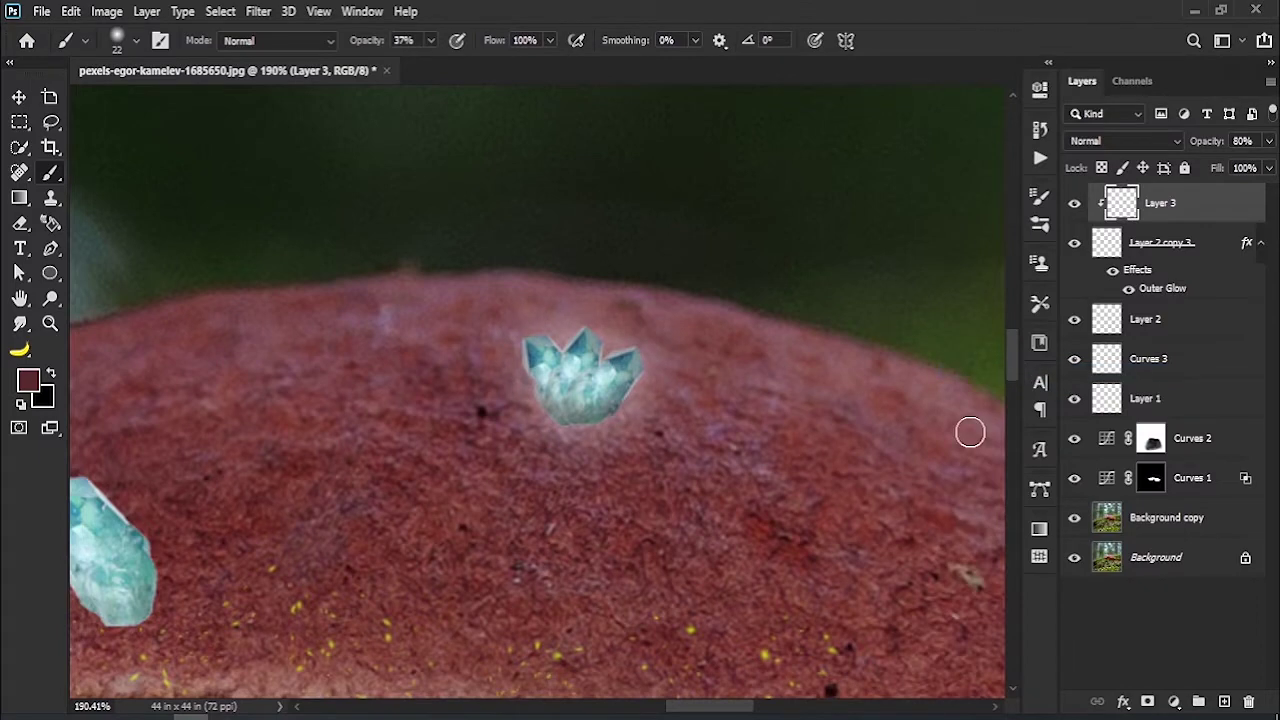
double_click(1209, 250)
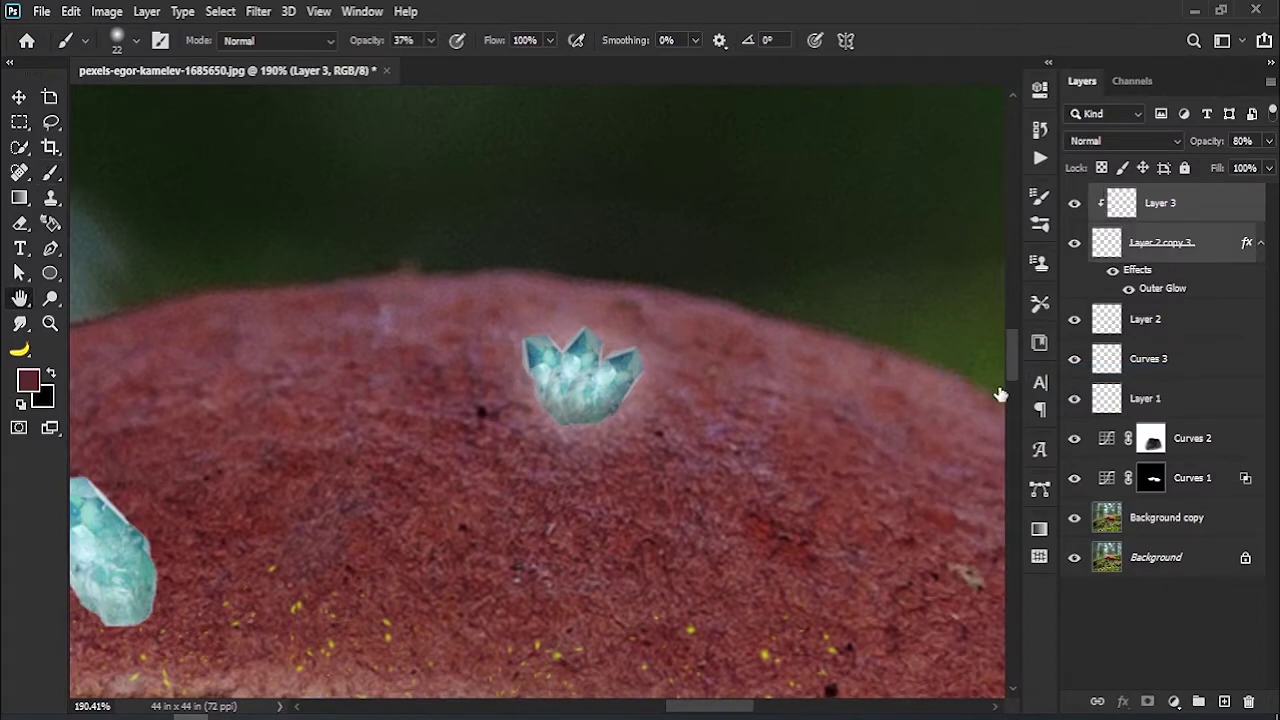
left_click(1149, 194)
left_click(1220, 208, "shift")
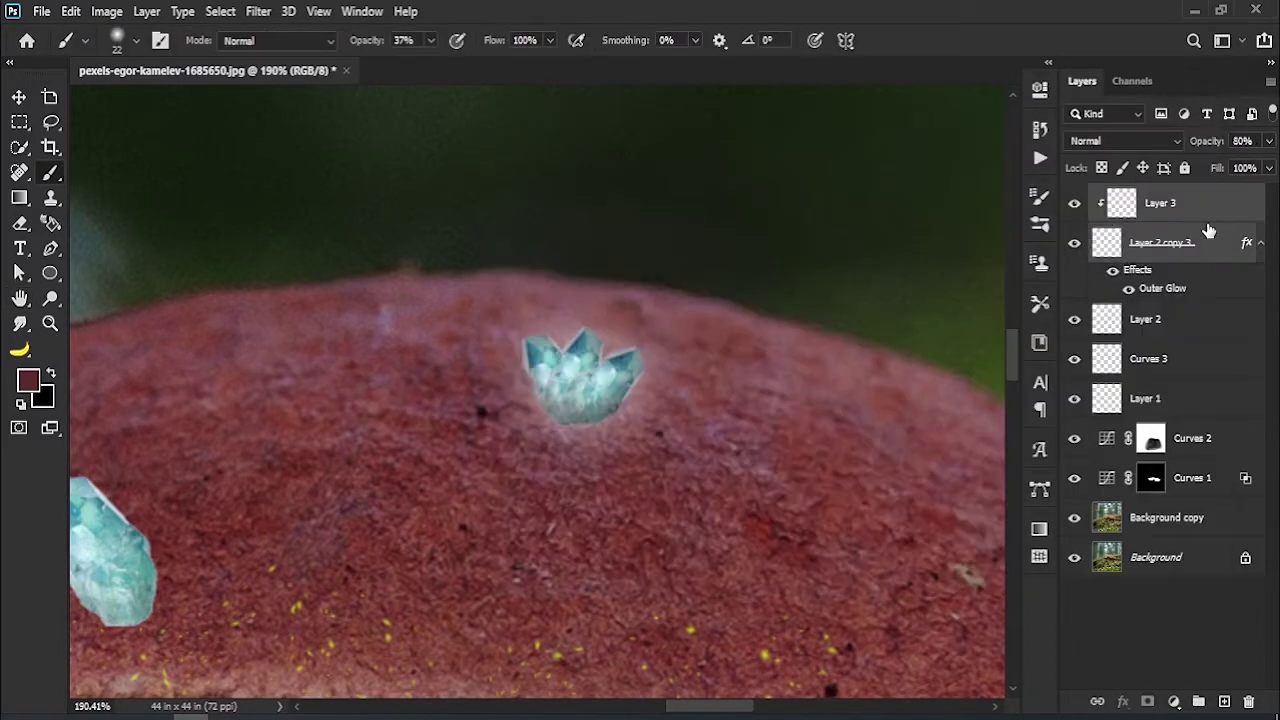
key("ctrl+e")
left_click(18, 97)
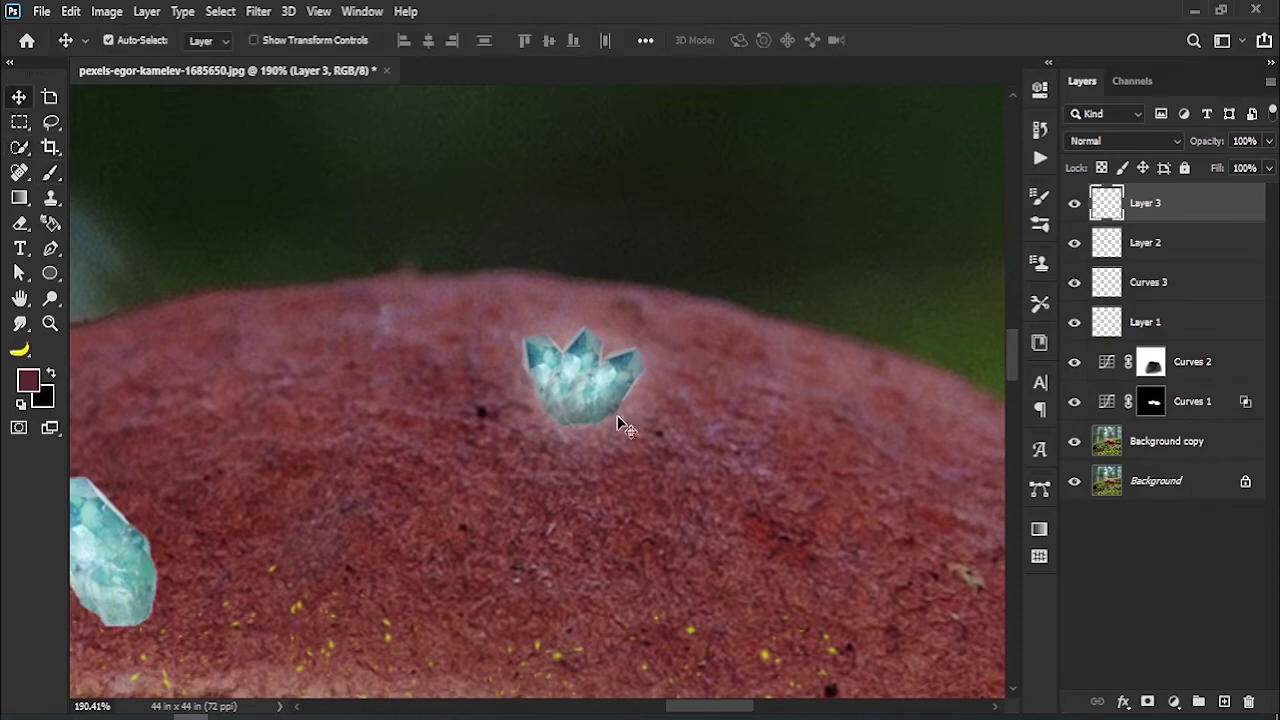
Step: Shift the crystal cluster slightly right and down, then zoom in on the cap
left_click_drag(617, 415, 651, 427)
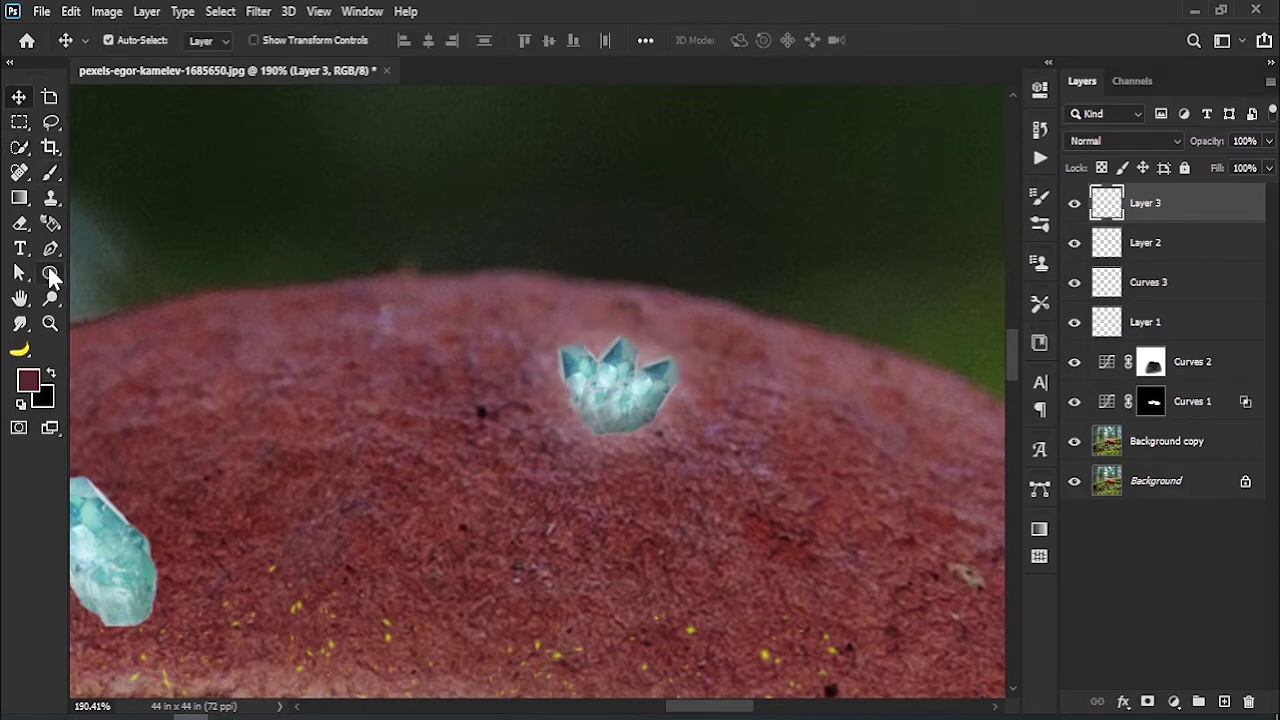
scroll(251, 348, "down", 2)
scroll(257, 360, "down", 3)
key("z")
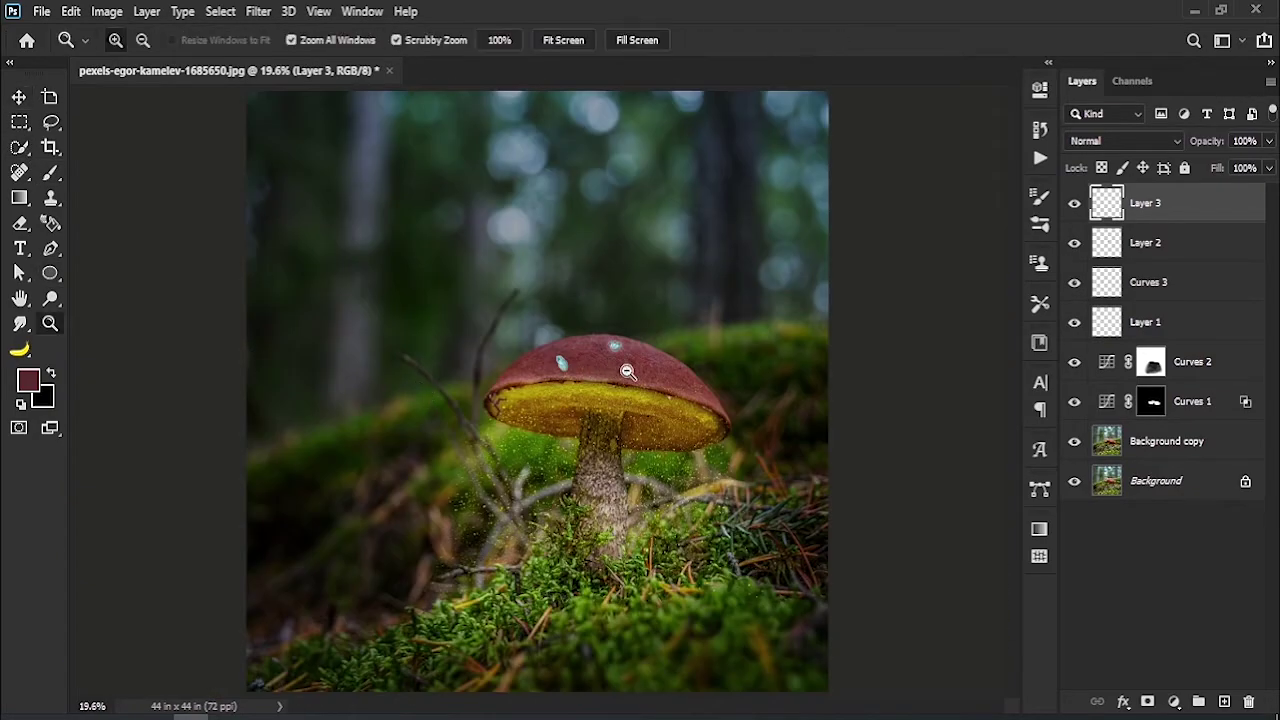
left_click(627, 371)
left_click_drag(589, 406, 631, 374)
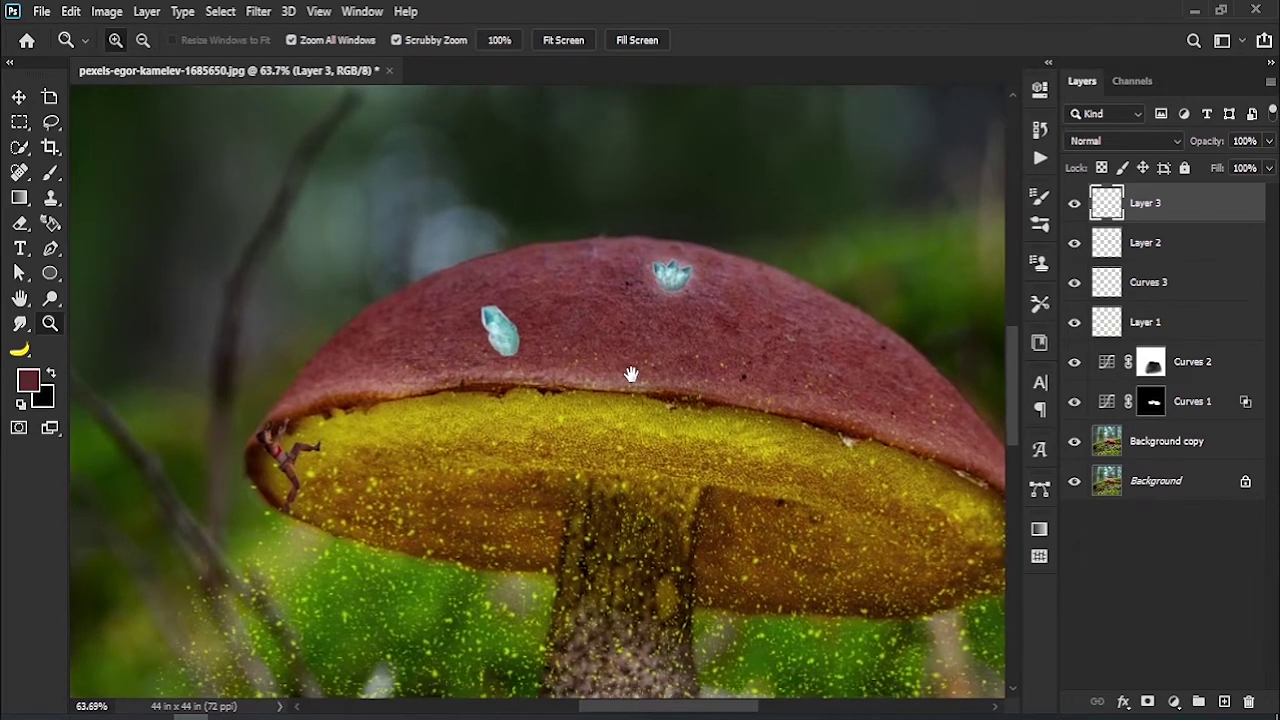
left_click(18, 97)
Step: Rotate and shrink the single crystal, placing it on the cap's edge
left_click_drag(518, 343, 455, 352)
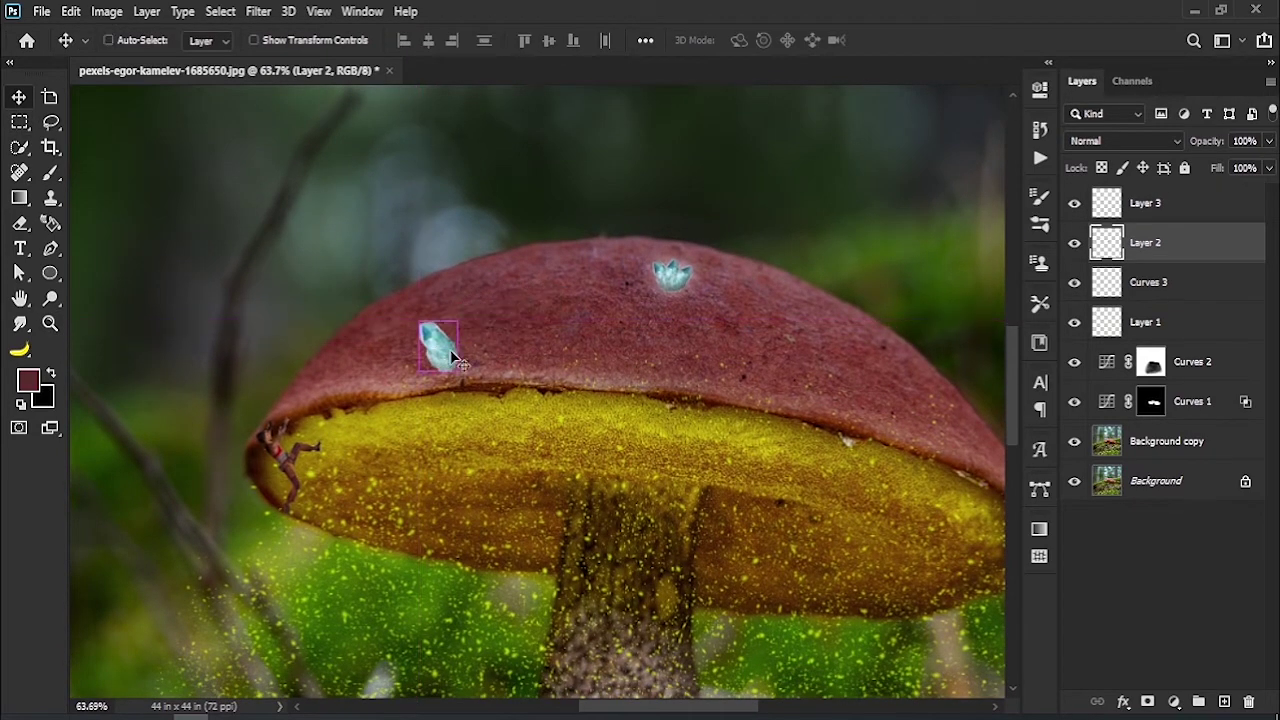
key("ctrl+t")
mouse_move(488, 304)
left_mouse_down()
mouse_move(365, 403)
mouse_move(343, 306)
left_mouse_up()
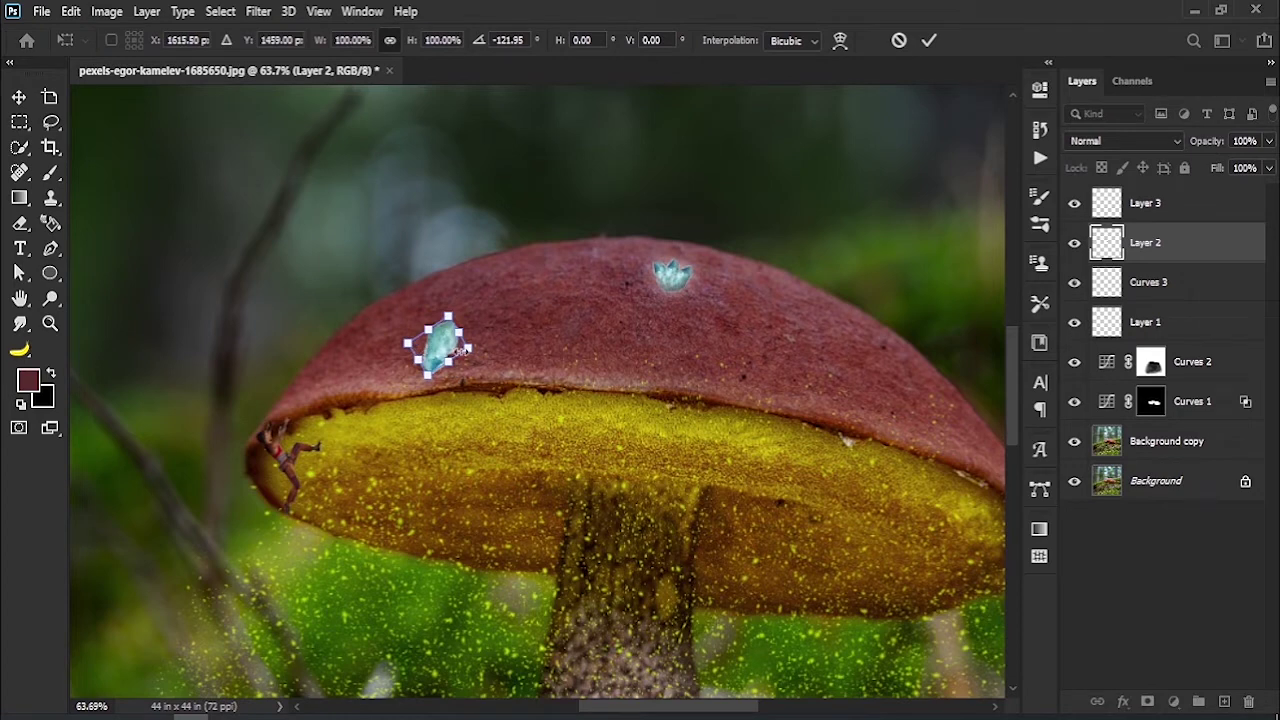
mouse_move(447, 345)
left_mouse_down()
mouse_move(459, 388)
mouse_move(481, 389)
left_mouse_up()
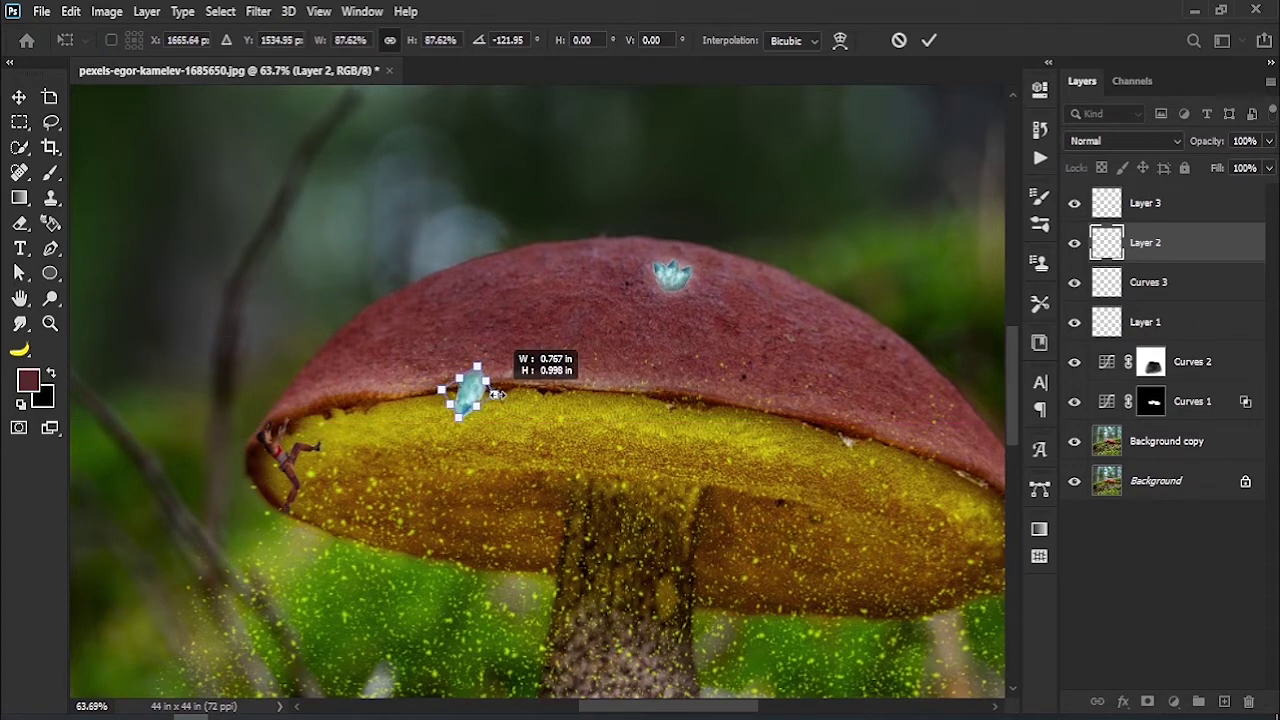
left_click(931, 41)
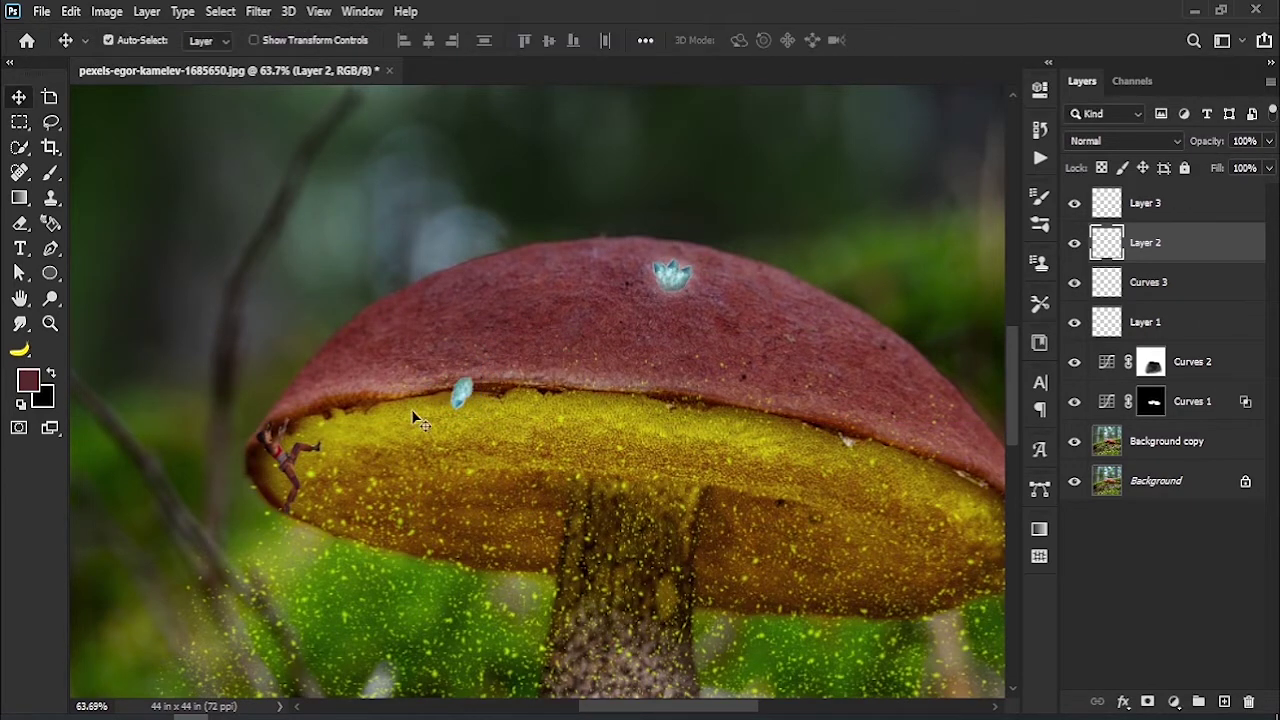
mouse_move(463, 400)
left_mouse_down()
mouse_move(492, 402)
mouse_move(570, 457)
left_mouse_up()
Step: Lower the crystal onto the rim and enlarge it to about 121% by 130%
key("z")
scroll(570, 457, "down", 2)
left_click(18, 97)
left_click_drag(539, 311, 542, 321)
key("ctrl+t")
left_click_drag(495, 380, 486, 405)
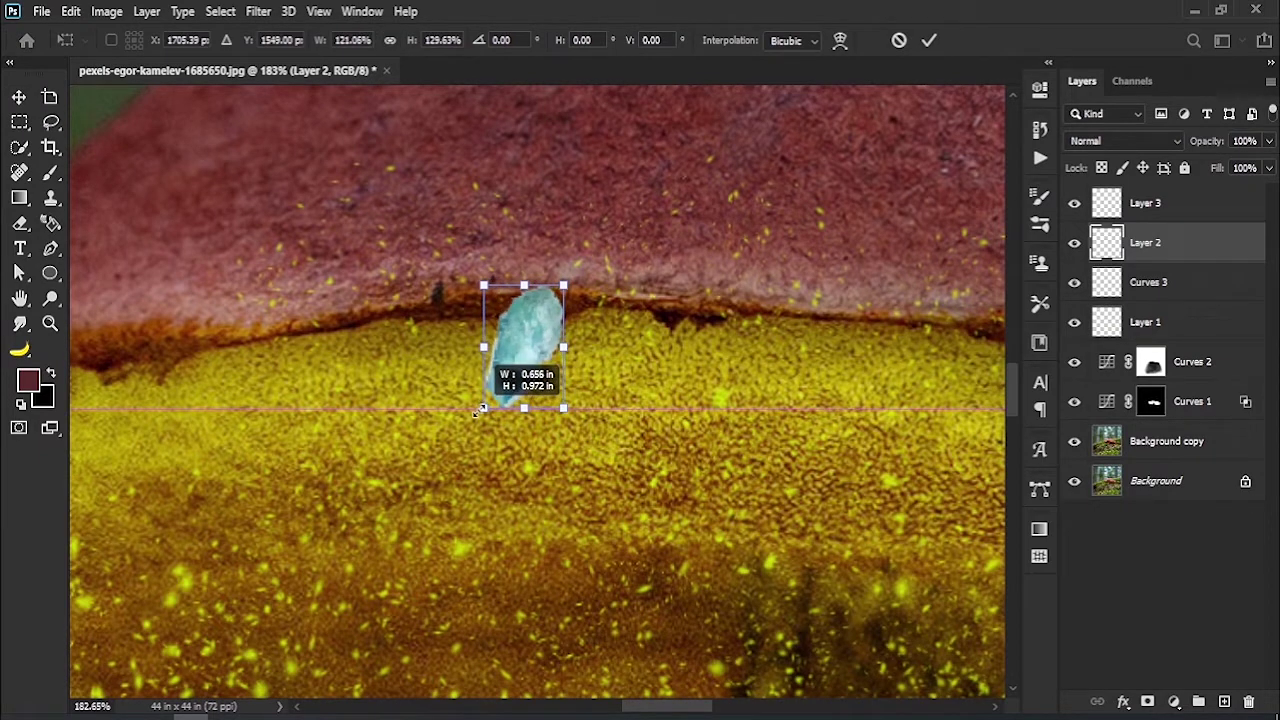
left_click(929, 40)
Step: Stretch the hanging crystal taller downward
key("ctrl+t")
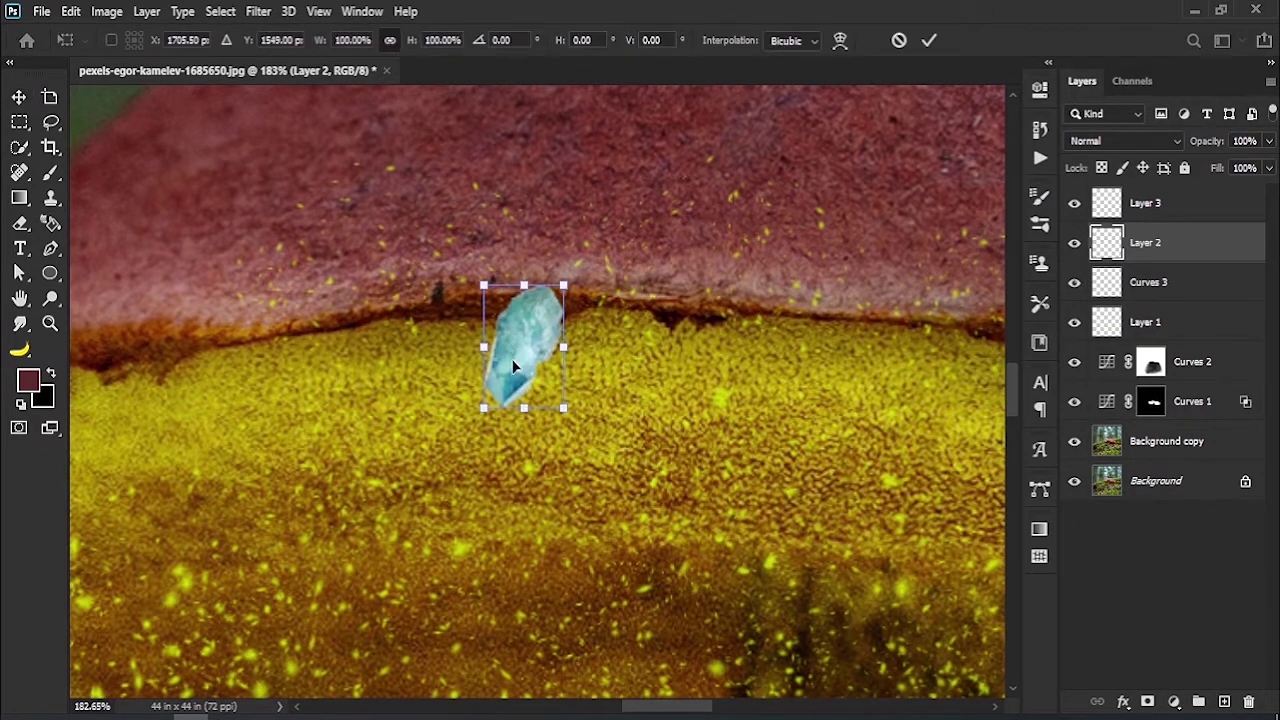
left_click_drag(524, 408, 525, 437)
left_click(929, 40)
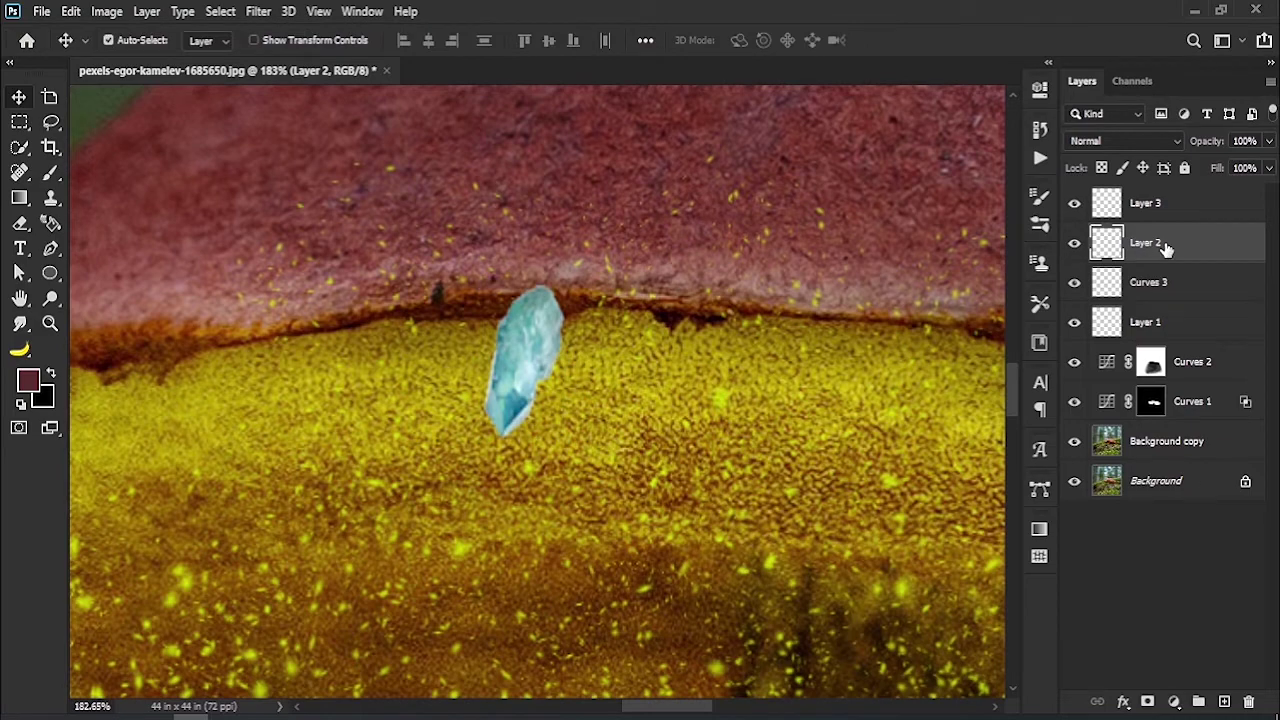
key("h")
mouse_move(690, 122)
left_mouse_down()
mouse_move(867, 122)
mouse_move(768, 127)
left_mouse_up()
Step: Give the hanging crystal a white outer glow (Screen, 30%, 32 px)
left_click(709, 466)
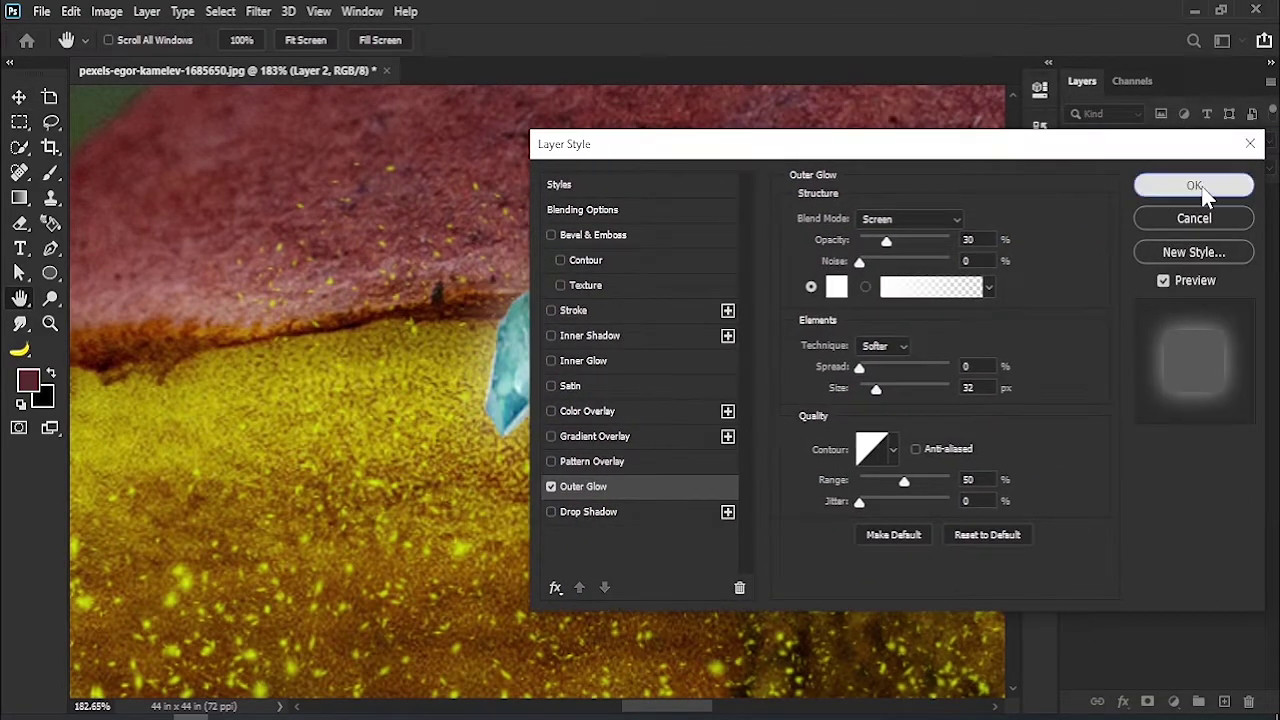
left_click(1194, 183)
key("v")
mouse_move(857, 349)
left_mouse_down()
mouse_move(387, 527)
mouse_move(271, 508)
left_mouse_up()
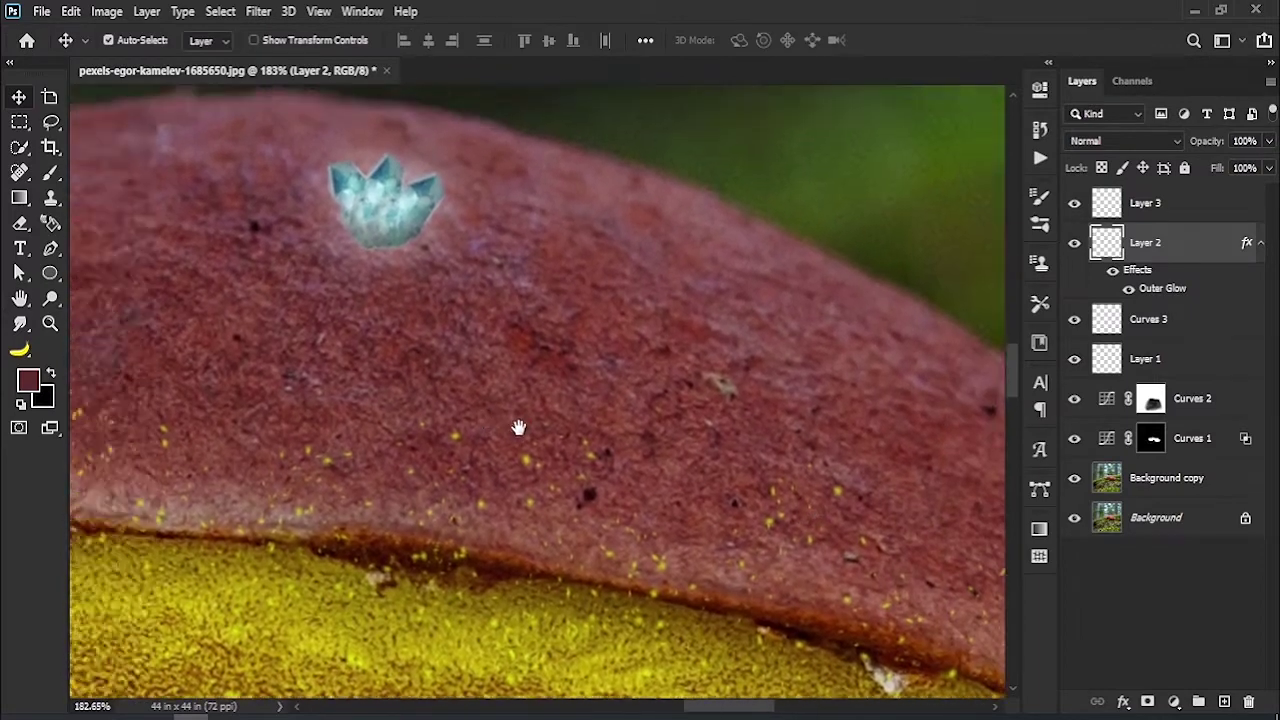
mouse_move(517, 429)
left_mouse_down()
mouse_move(280, 292)
mouse_move(310, 346)
left_mouse_up()
Step: Duplicate the crystal cluster onto the cap's right slope, rotated about 54°
left_click_drag(200, 172, 757, 458)
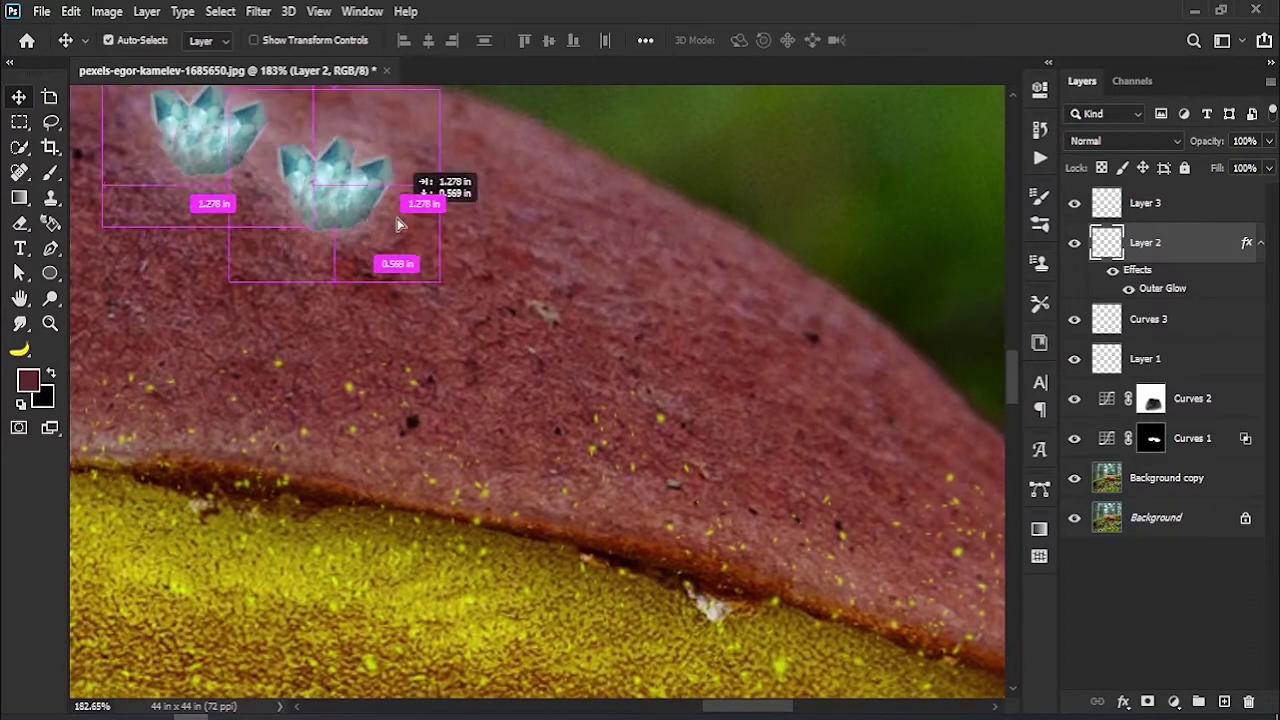
key("ctrl+t")
left_click_drag(886, 305, 921, 429)
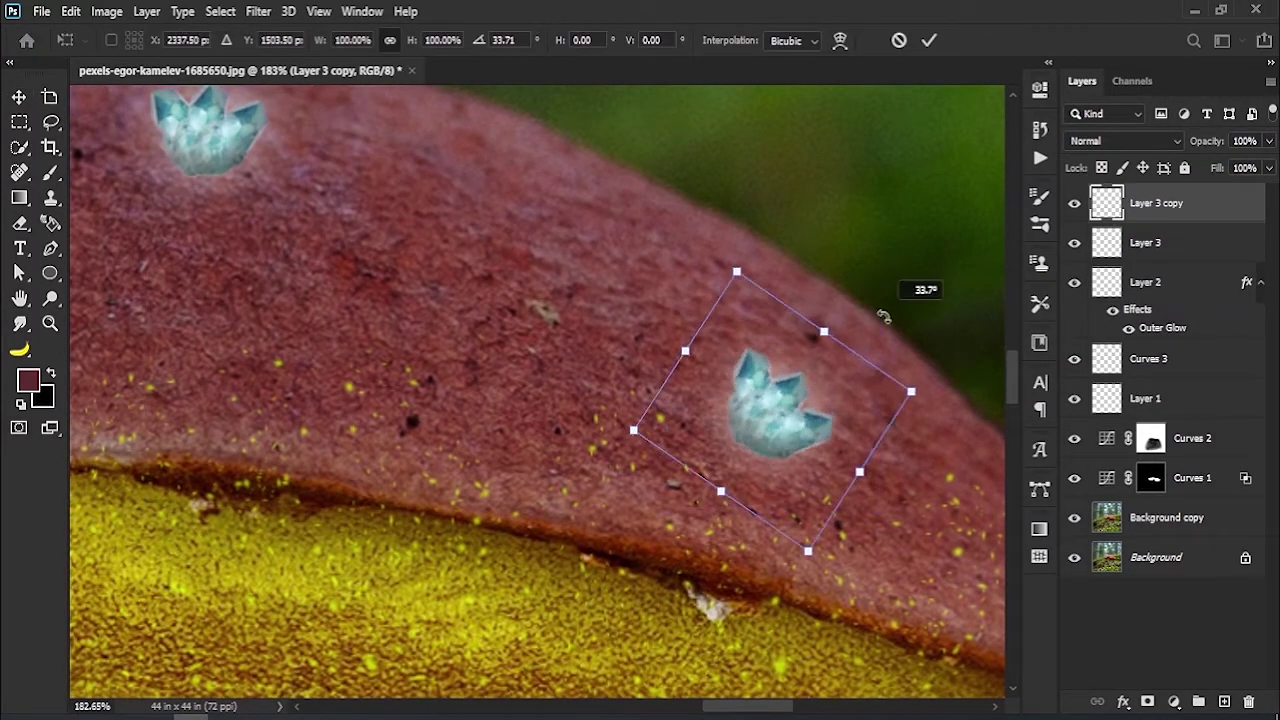
left_click_drag(785, 411, 843, 432)
left_click_drag(894, 294, 931, 100)
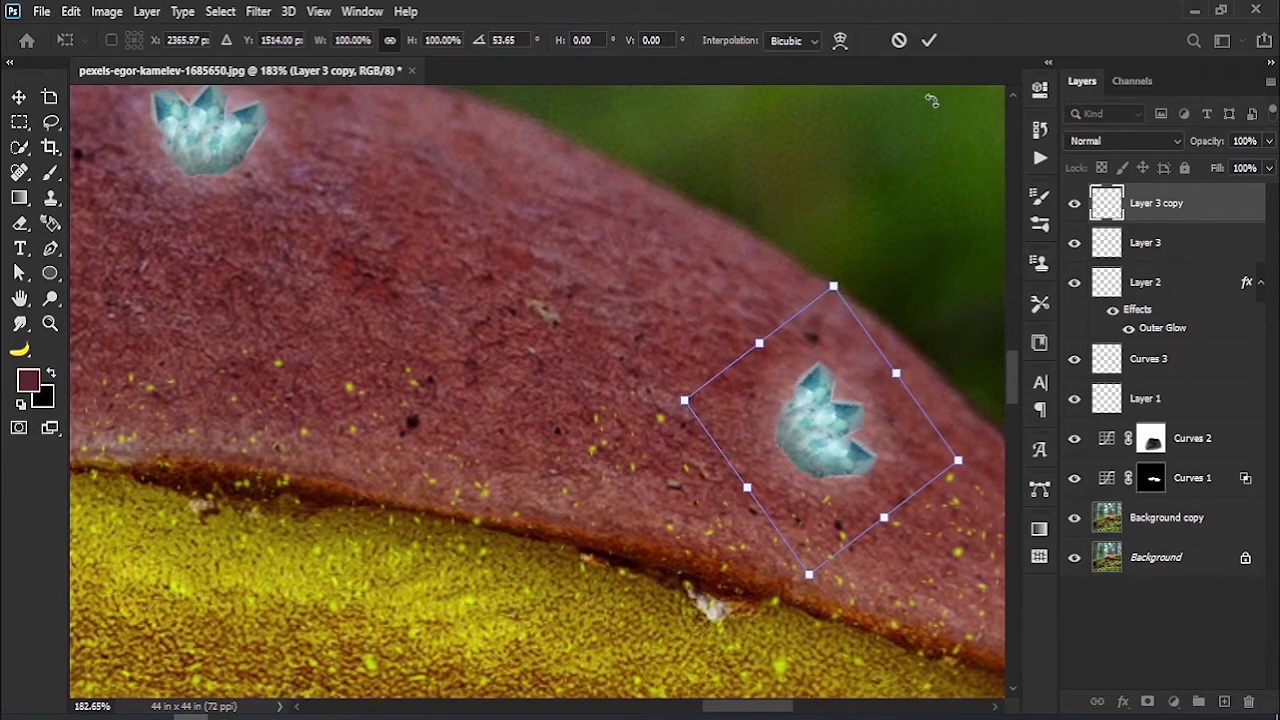
left_click(928, 42)
Step: Pan and zoom out to frame the cap's left edge
left_click_drag(414, 480, 457, 334)
scroll(671, 400, "left", 1)
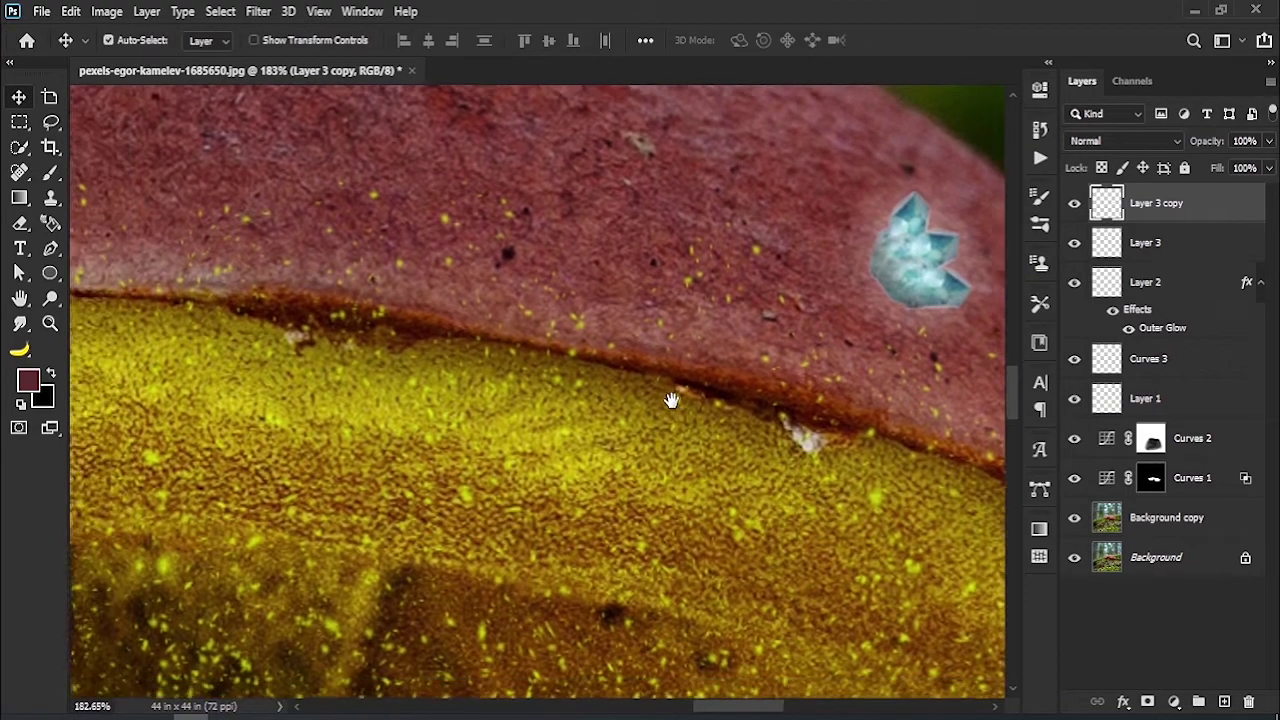
key("z")
left_click_drag(683, 403, 509, 411)
mouse_move(464, 406)
left_mouse_down()
mouse_move(507, 385)
mouse_move(560, 392)
mouse_move(501, 399)
left_mouse_up()
Step: Check the spores and climber visibility, then move Curves 3 below Layer 1
left_click_drag(367, 427, 402, 469)
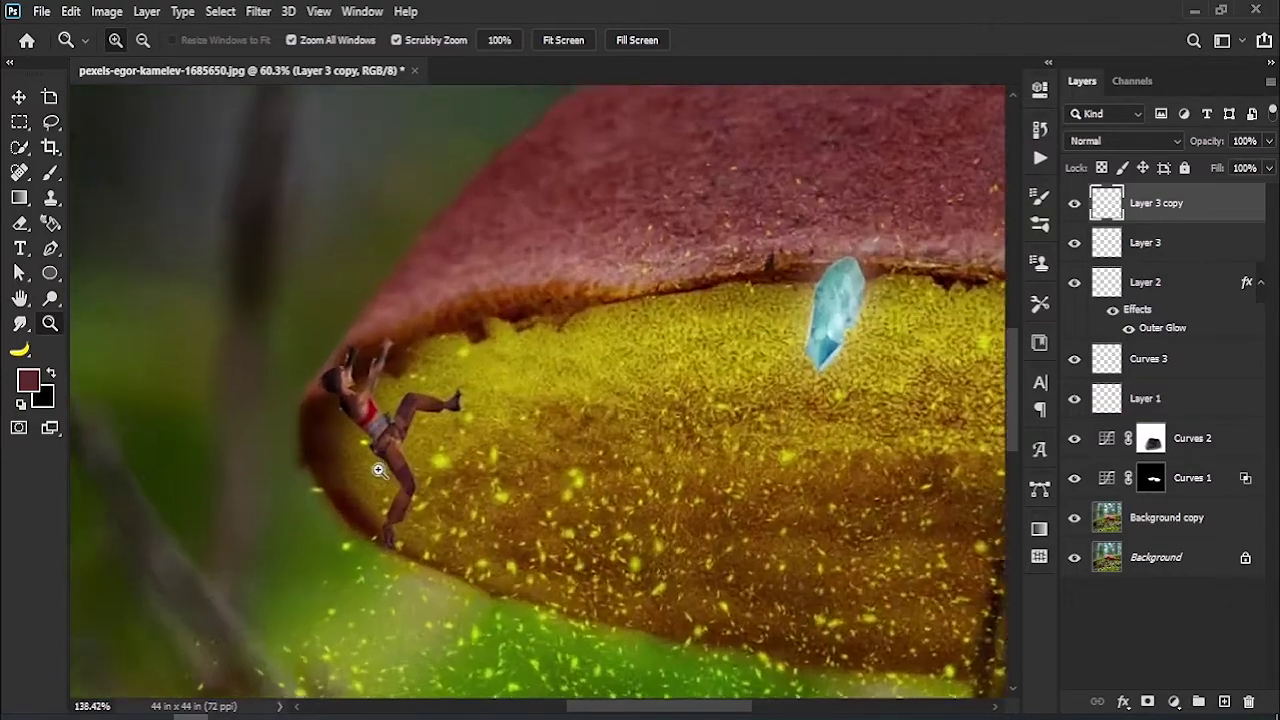
left_click(20, 98)
left_click(400, 402)
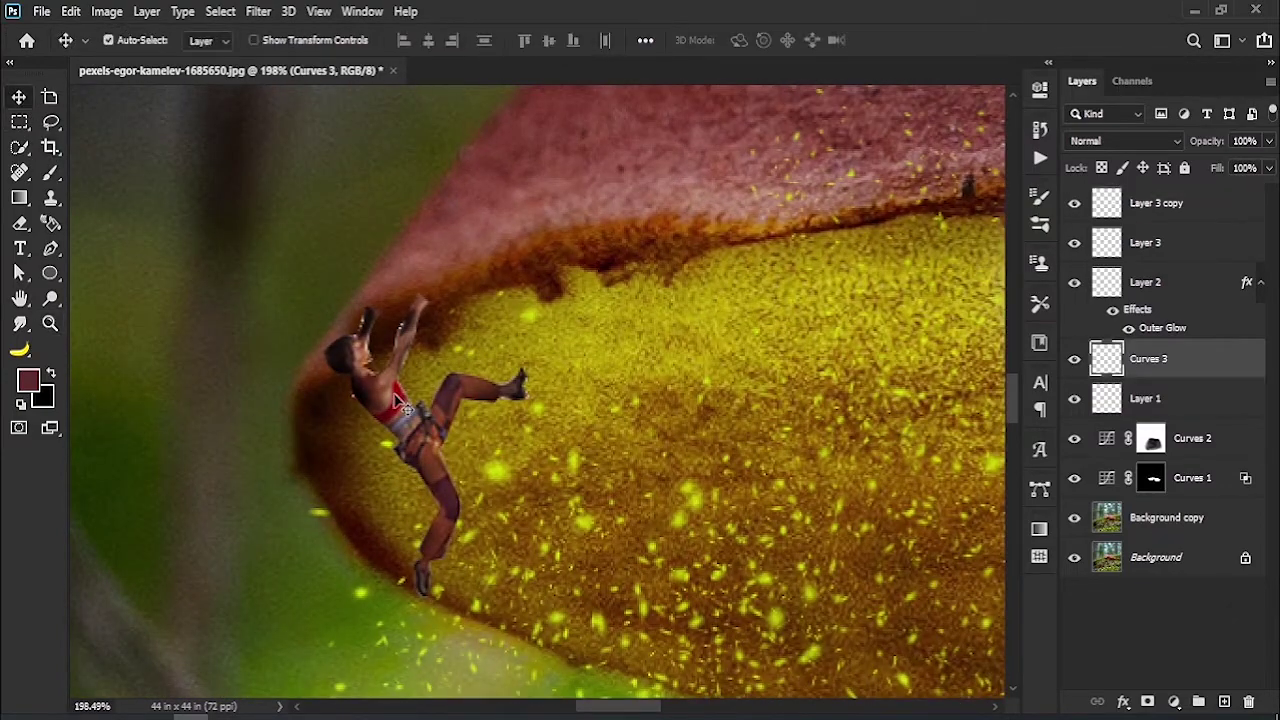
left_click(1074, 398)
left_click(1074, 398)
left_click(1074, 358)
left_click(1074, 358)
left_click_drag(1192, 371, 1198, 416)
Step: Zoom in on the top crystal cluster and select Layer 3 copy
key("z")
left_click_drag(805, 372, 560, 373)
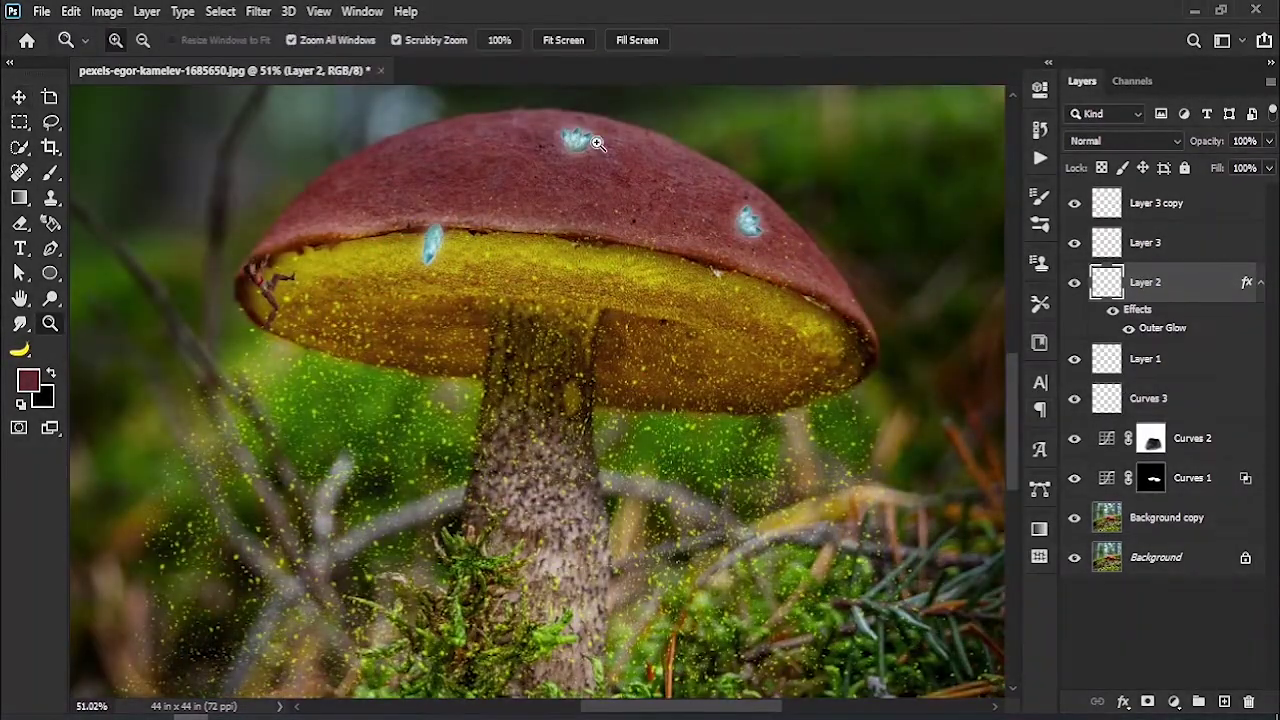
mouse_move(555, 125)
left_mouse_down()
mouse_move(577, 200)
mouse_move(667, 290)
mouse_move(602, 290)
left_mouse_up()
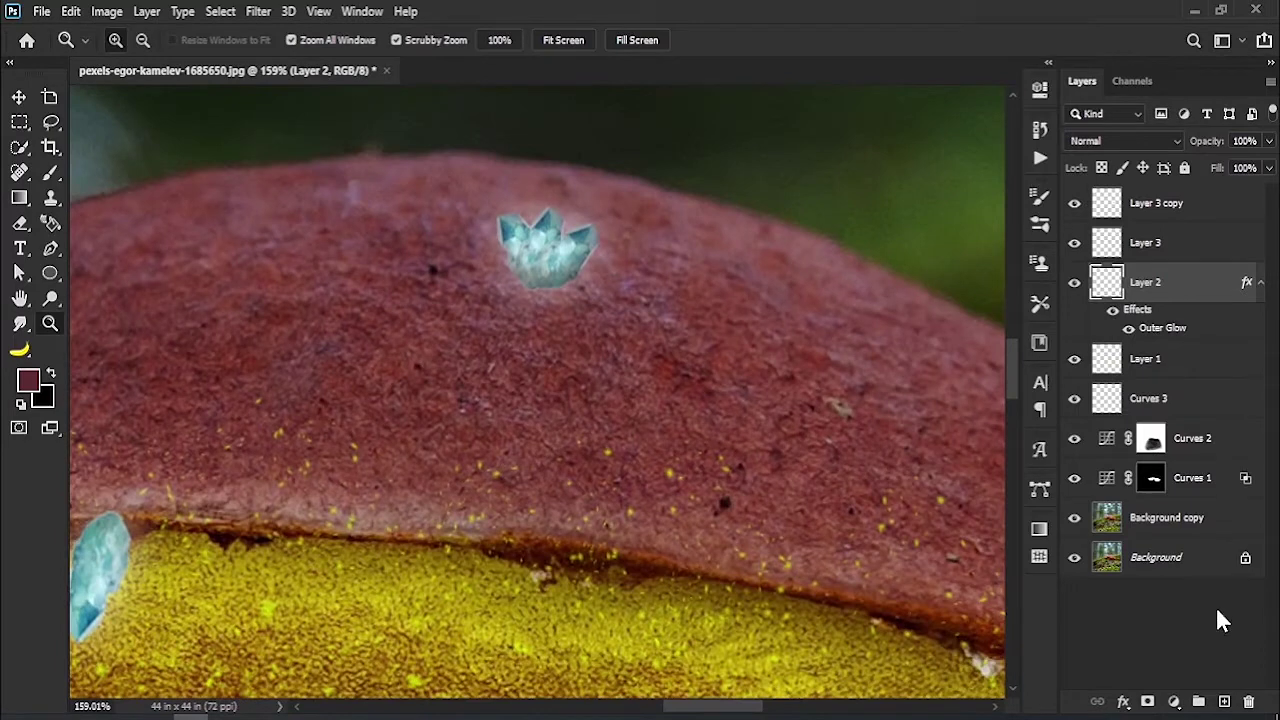
left_click(1237, 207)
Step: Add a new layer and choose a Snowflakes sparkle brush preset
left_click(1226, 701)
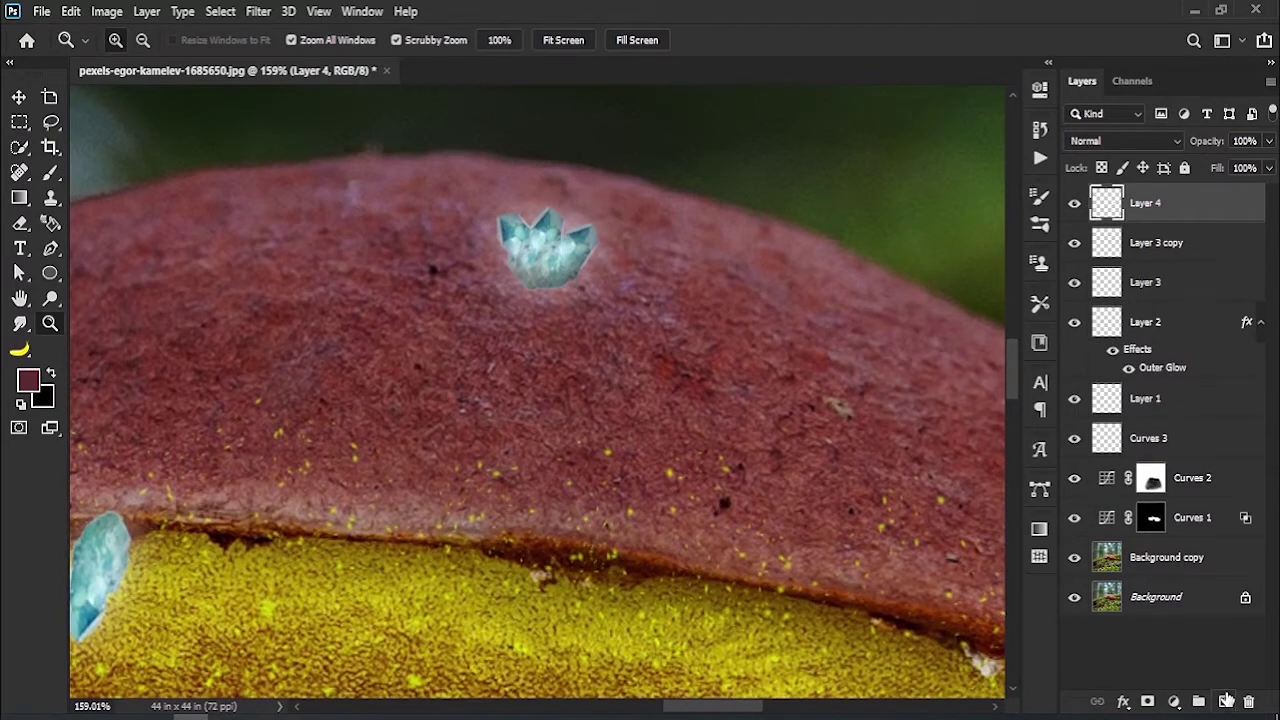
left_click(51, 174)
left_click(135, 42)
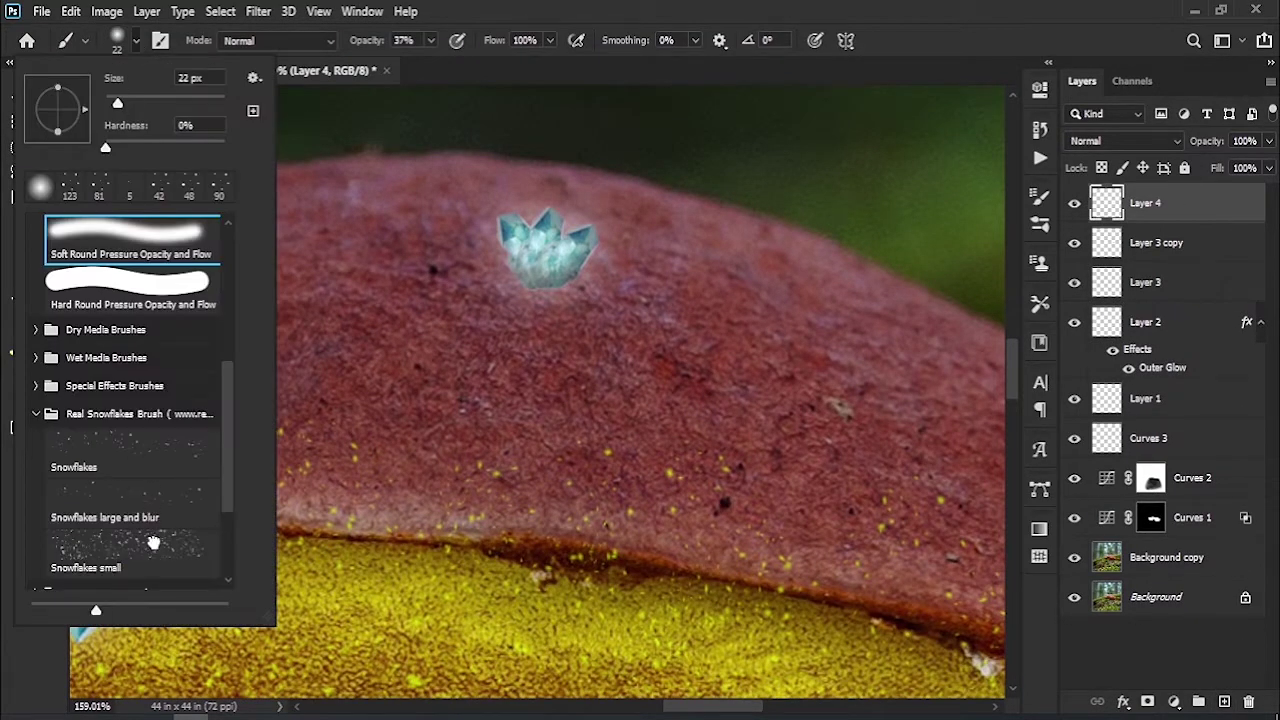
left_click(150, 547)
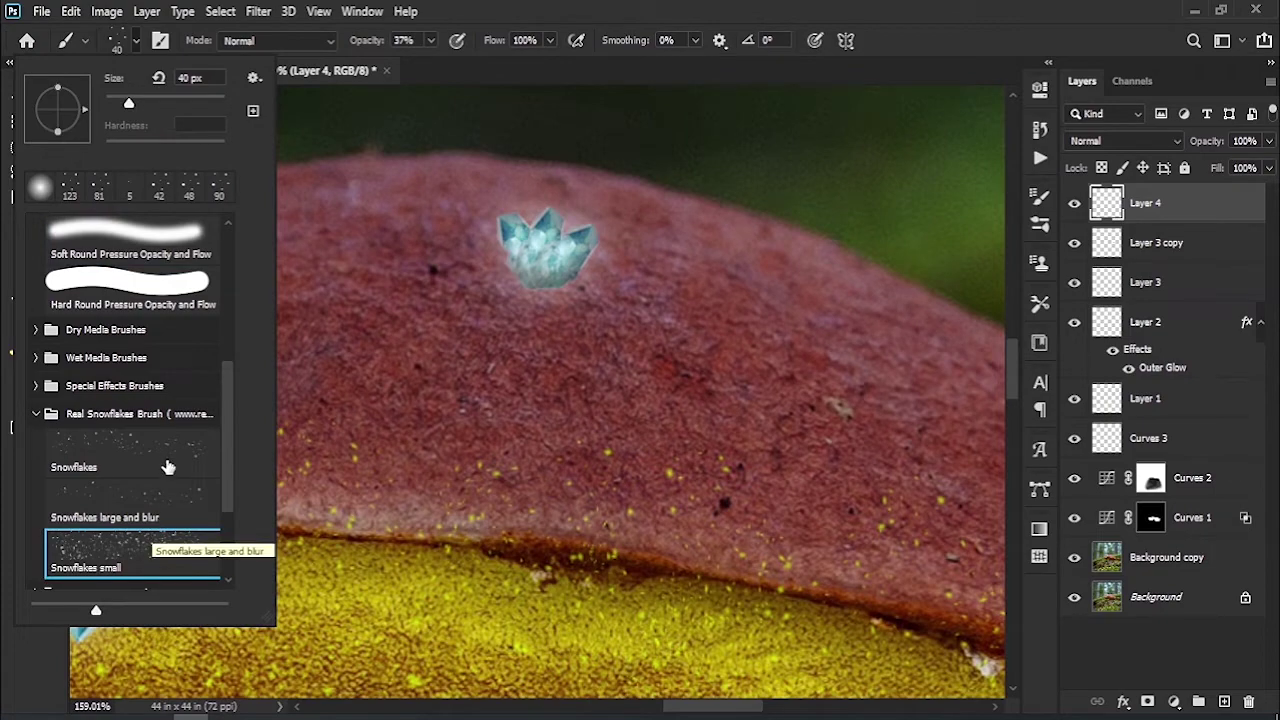
double_click(160, 444)
Step: Set the foreground colour to white and add a fresh sparkle layer above Layer 3 copy
left_click(28, 380)
left_click_drag(528, 423, 370, 235)
left_click(800, 258)
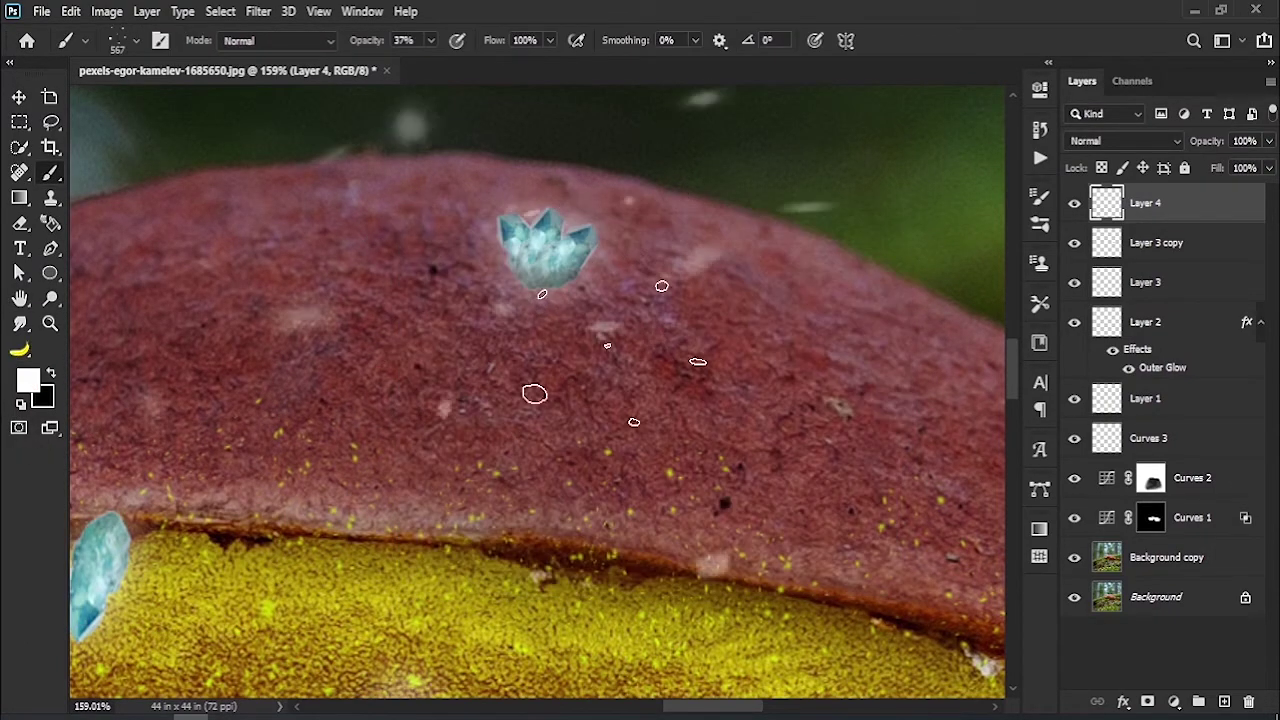
key("ctrl+z")
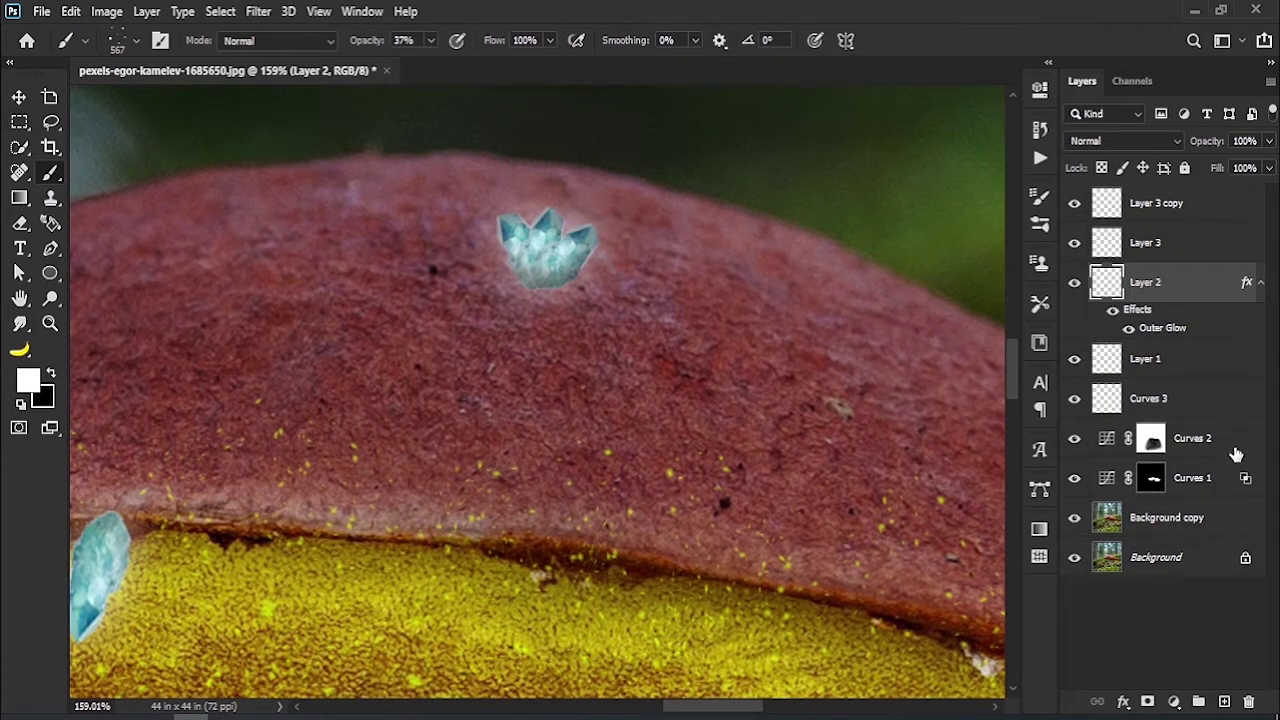
left_click(1204, 210)
left_click(1224, 702)
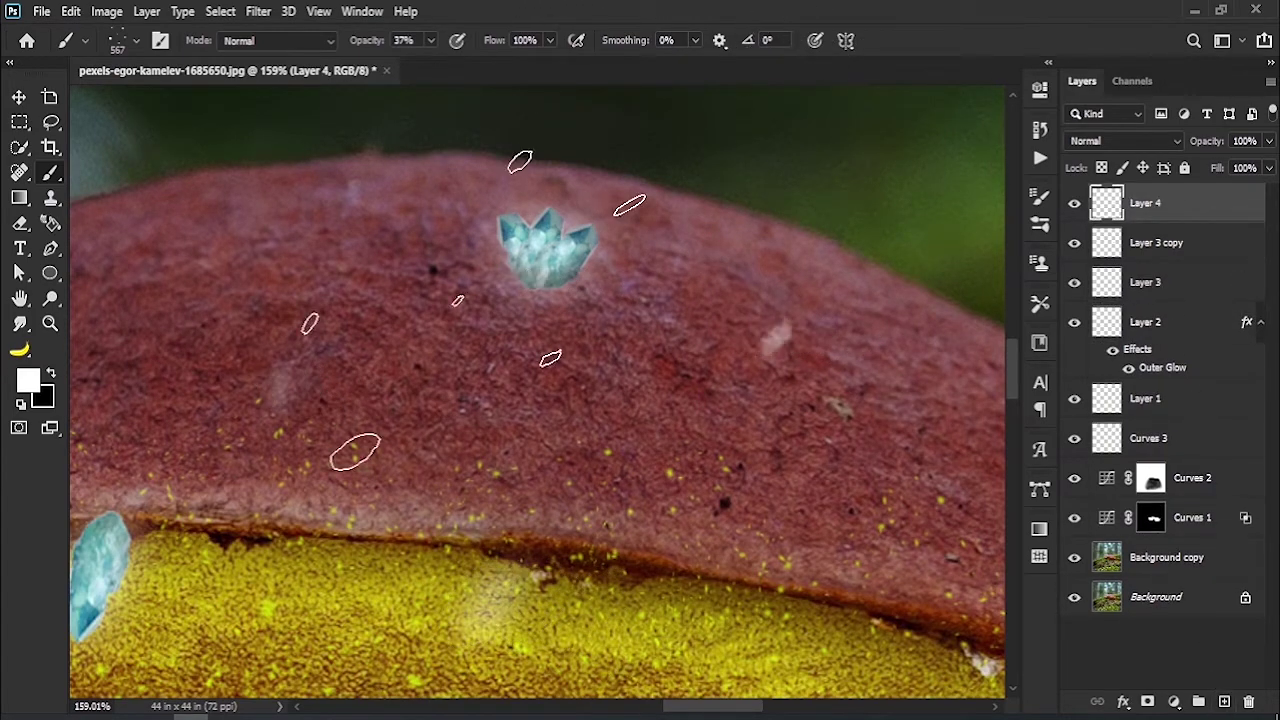
Step: Shrink the sparkle brush from about 106 px to 61 px around the crystals
left_click_drag(550, 315, 220, 320)
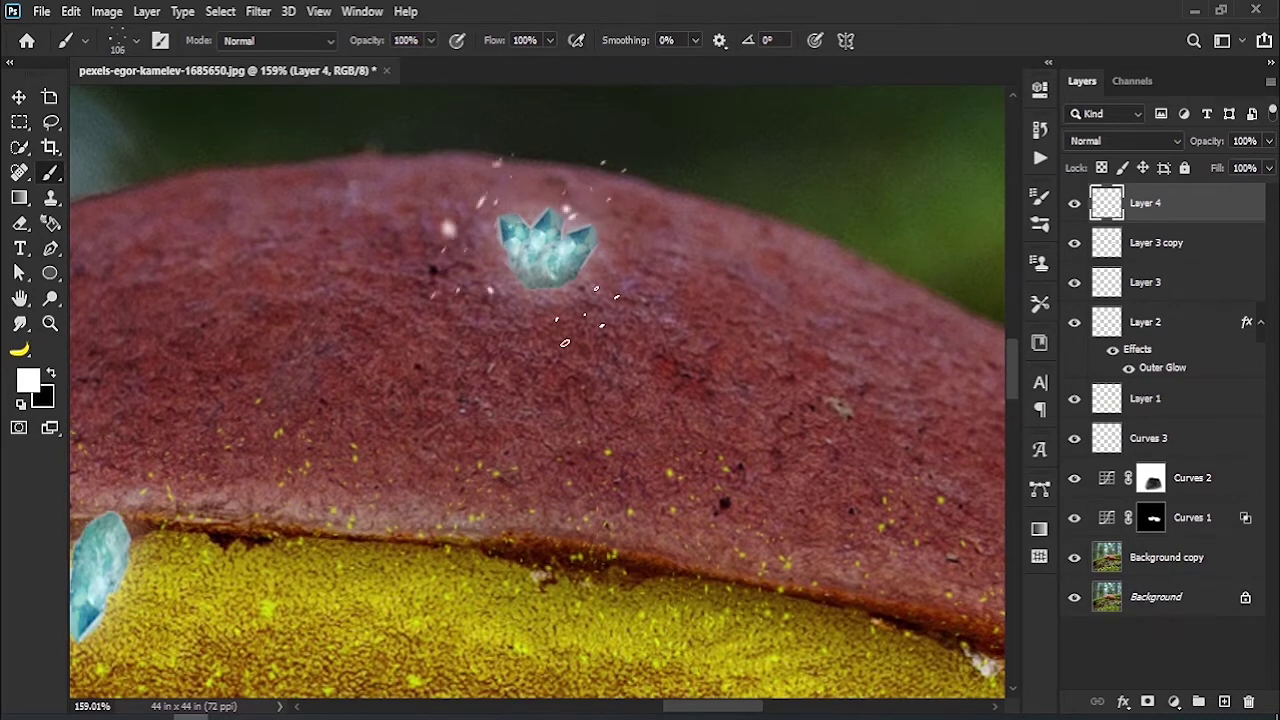
left_click_drag(606, 240, 587, 200)
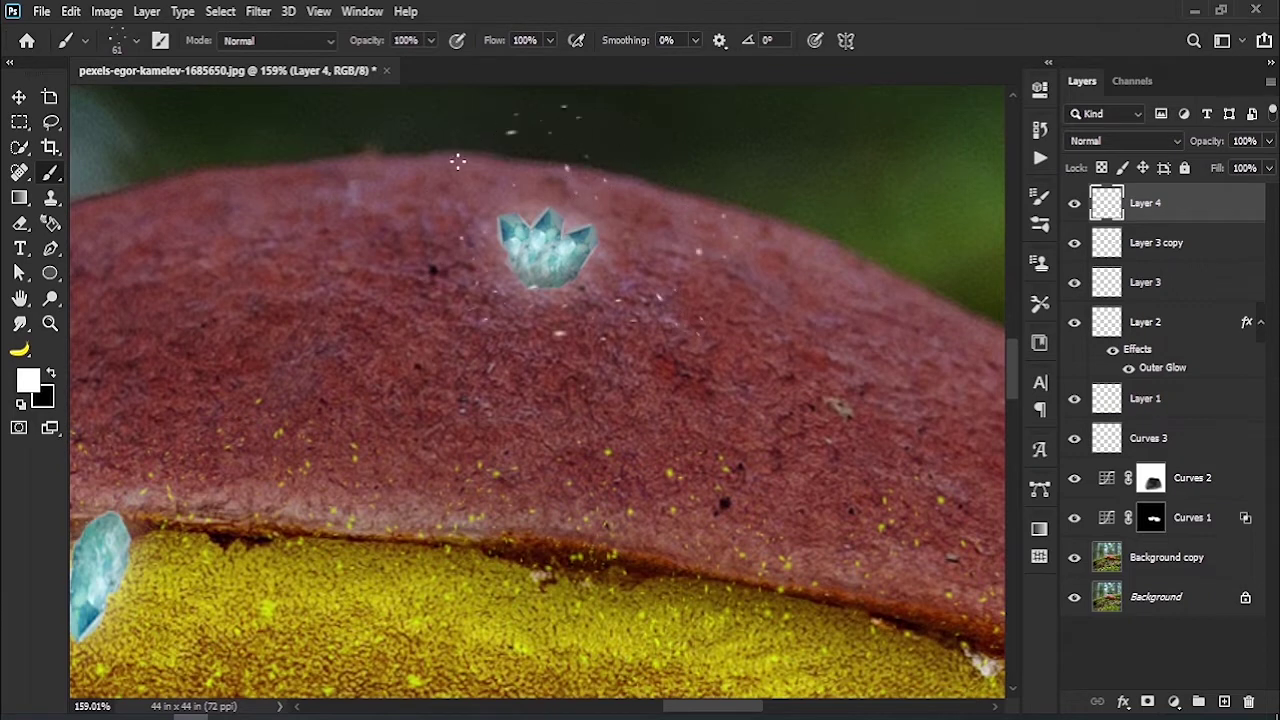
scroll(600, 290, "left", 5)
scroll(600, 290, "down", 2)
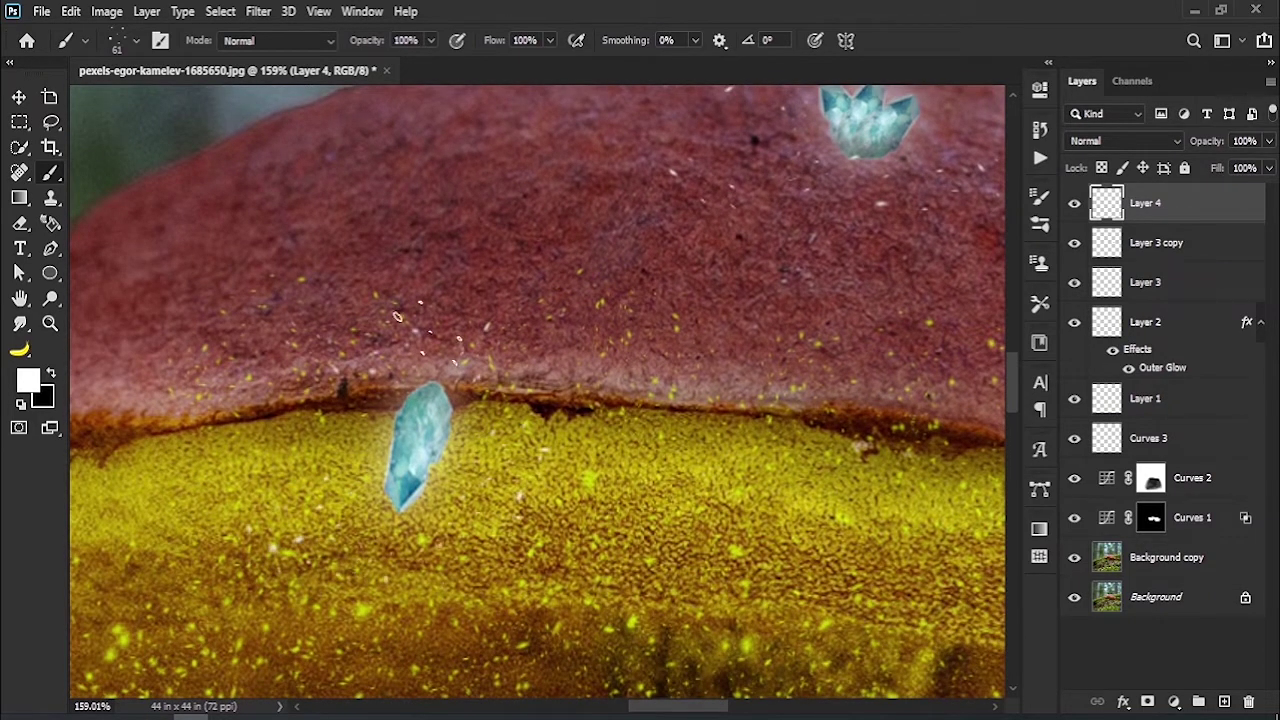
scroll(520, 475, "up", 5)
scroll(520, 475, "right", 2)
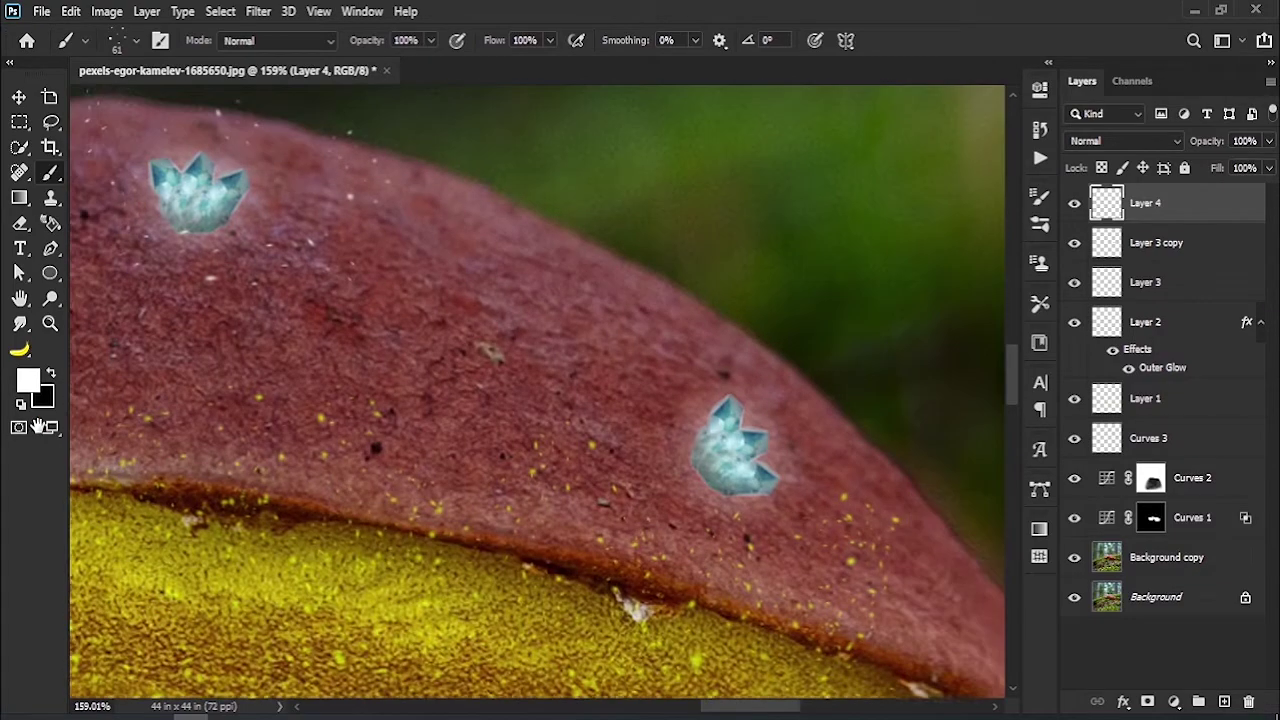
scroll(549, 470, "right", 2)
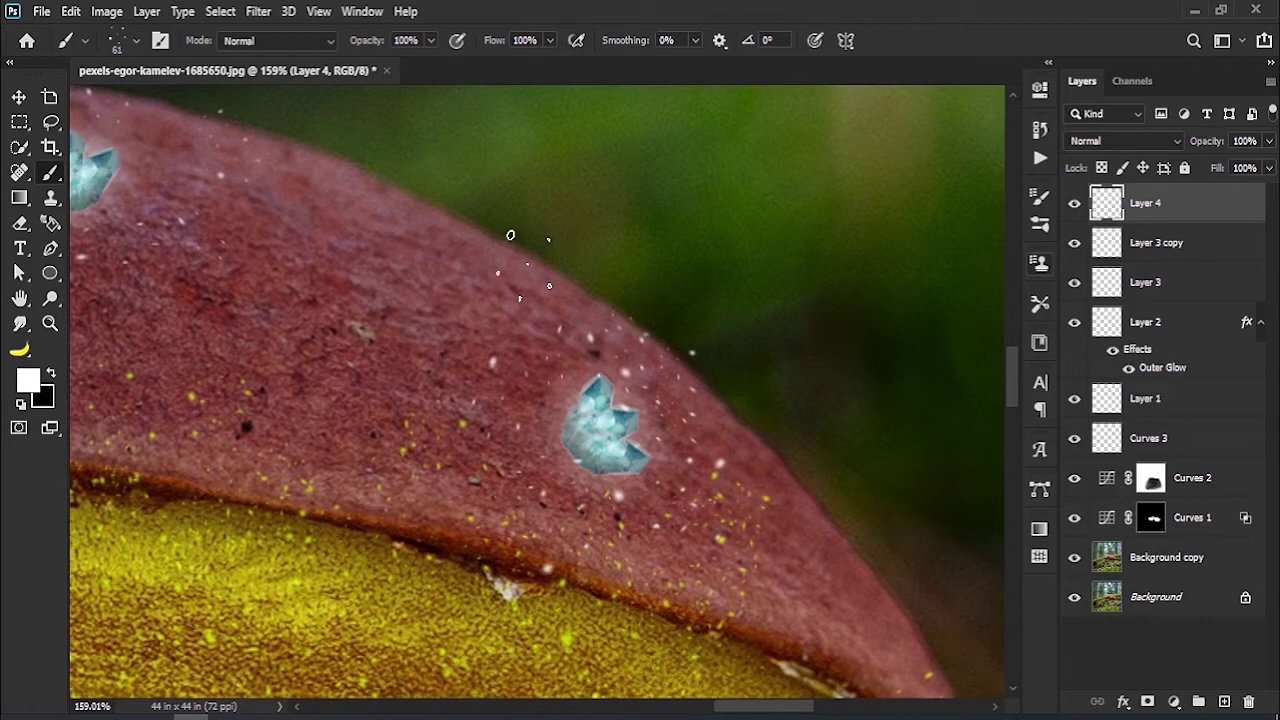
key("z")
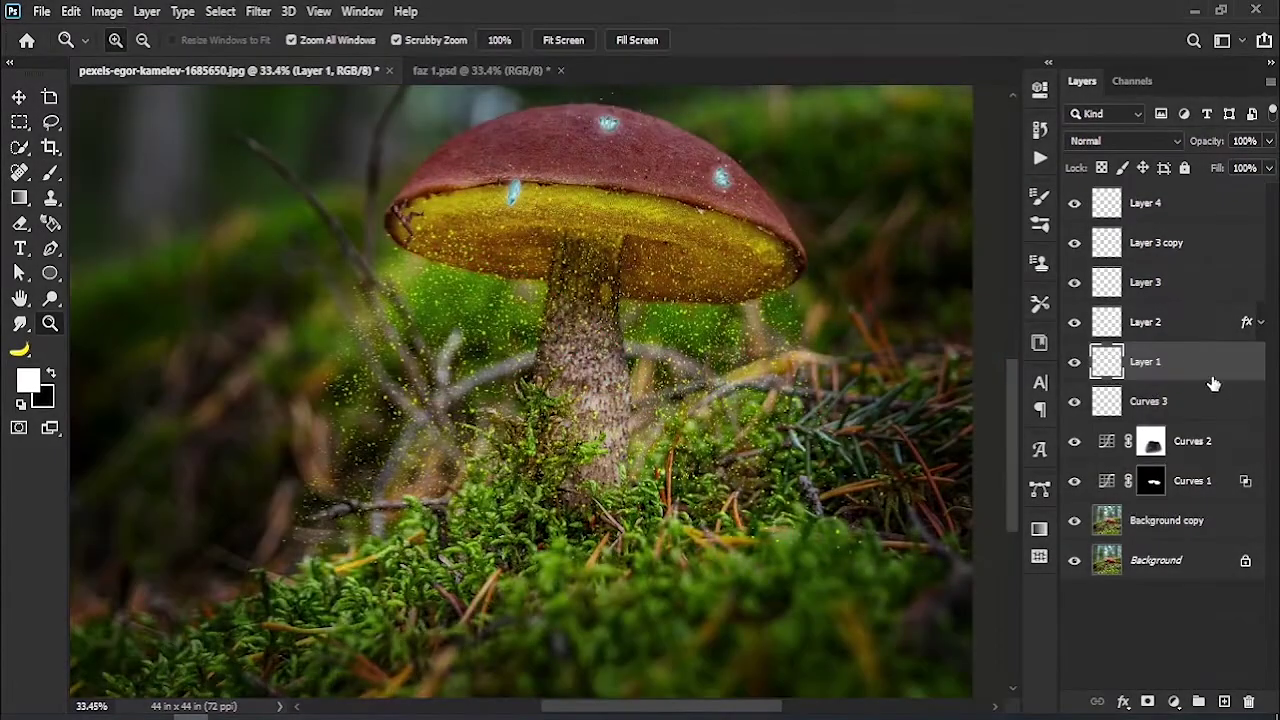
Step: Toggle Layer 1's green glow to compare, then select the Curves 2 mask
left_click(1074, 362)
left_click(1074, 362)
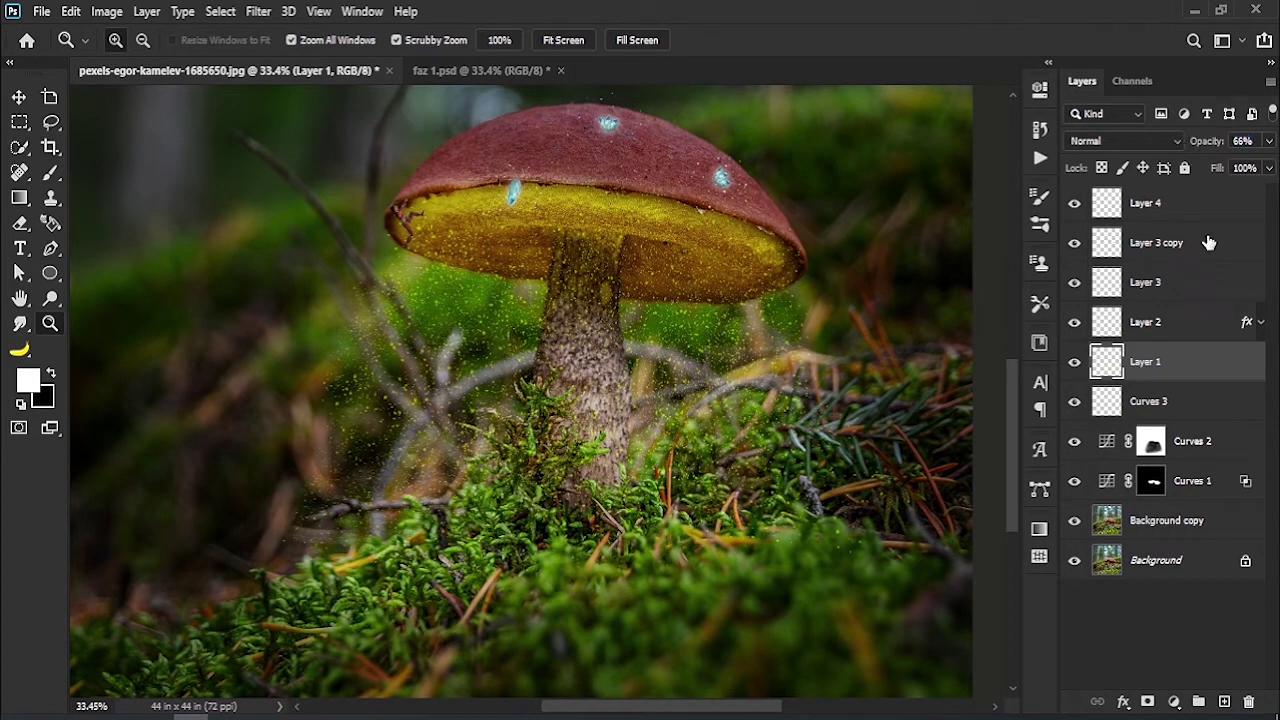
left_click(1178, 630)
left_click(1152, 446)
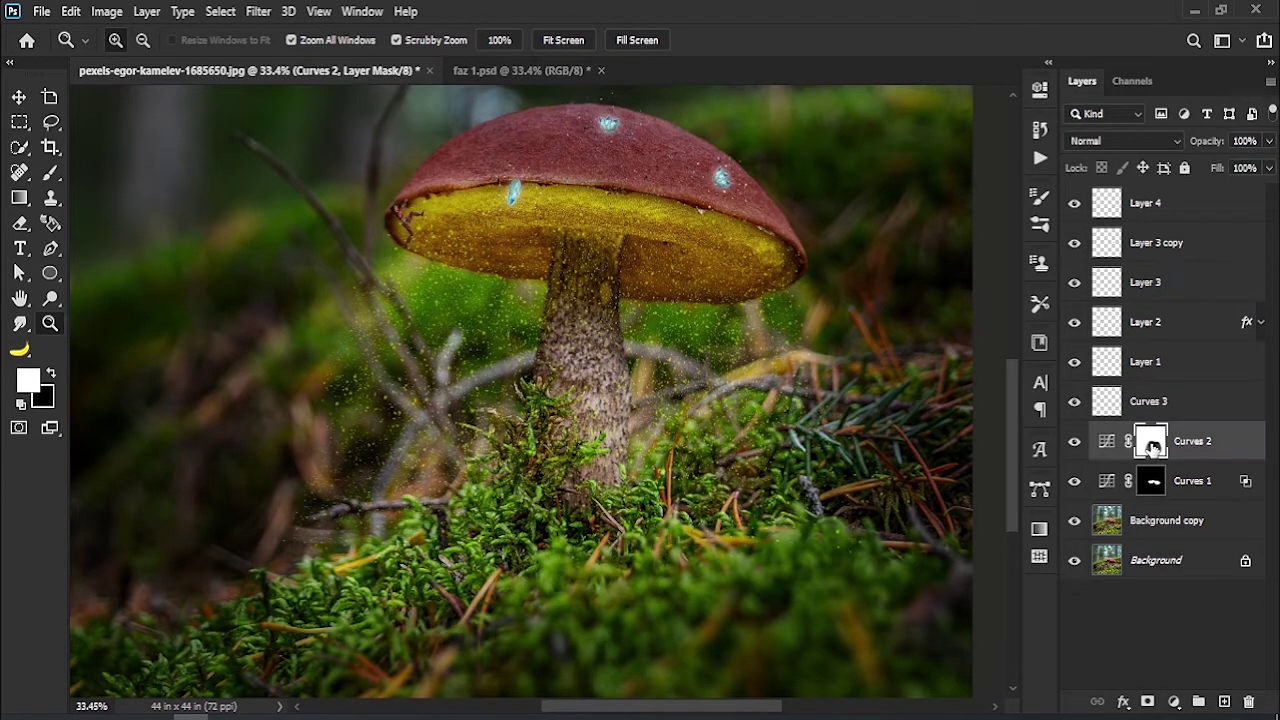
Step: Paint the Curves 2 mask over the cap with a 563 px soft round brush at 35% opacity
left_click(50, 170)
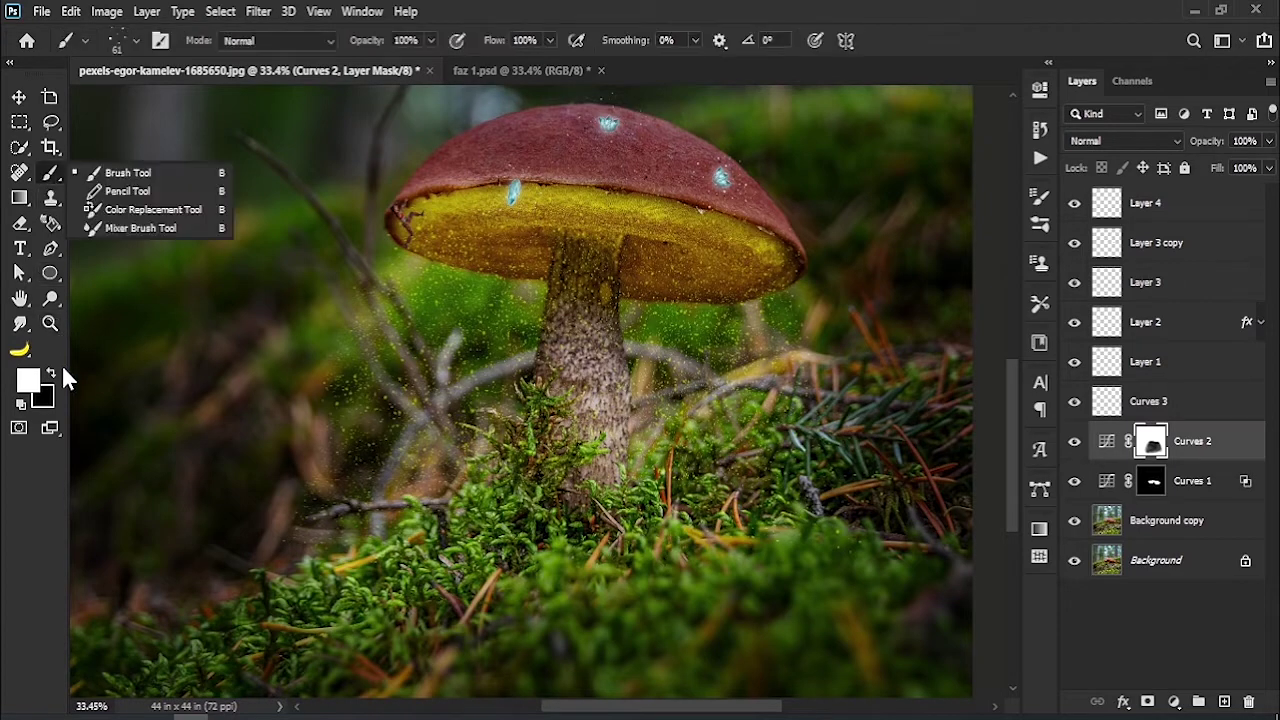
left_click(16, 393)
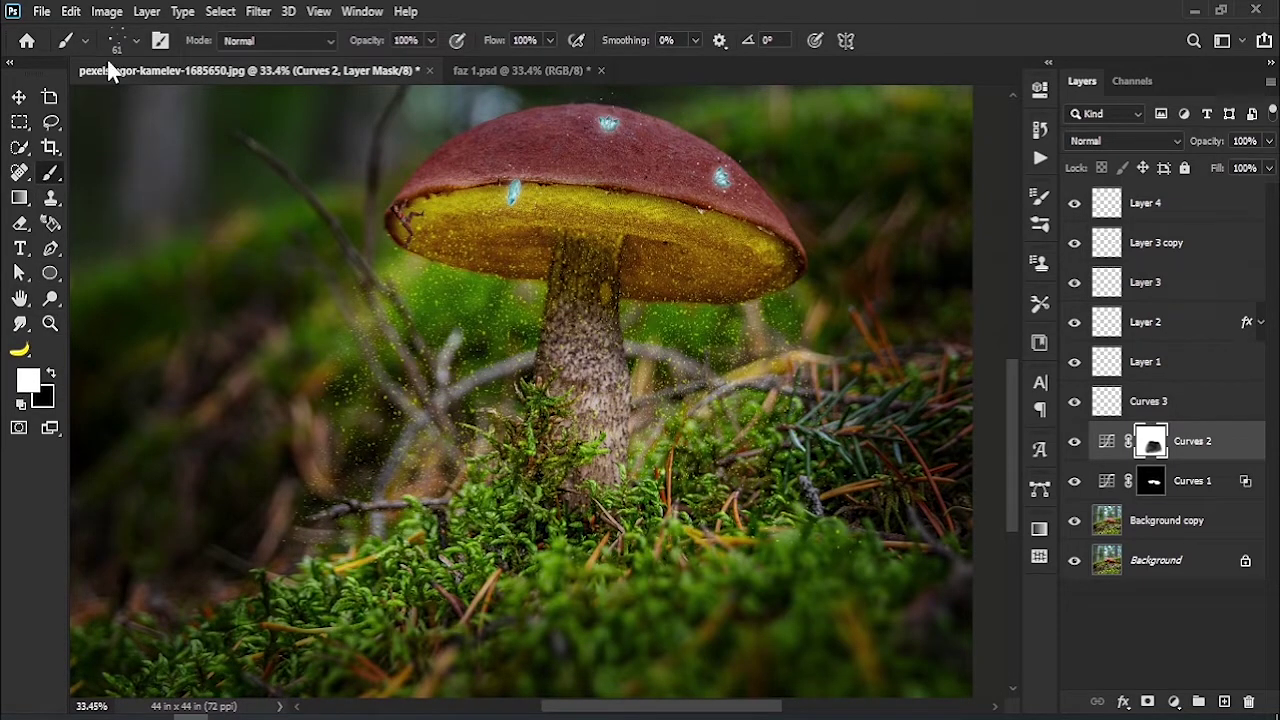
left_click(136, 41)
double_click(155, 250)
left_click_drag(524, 348, 582, 365)
left_click_drag(430, 337, 460, 337)
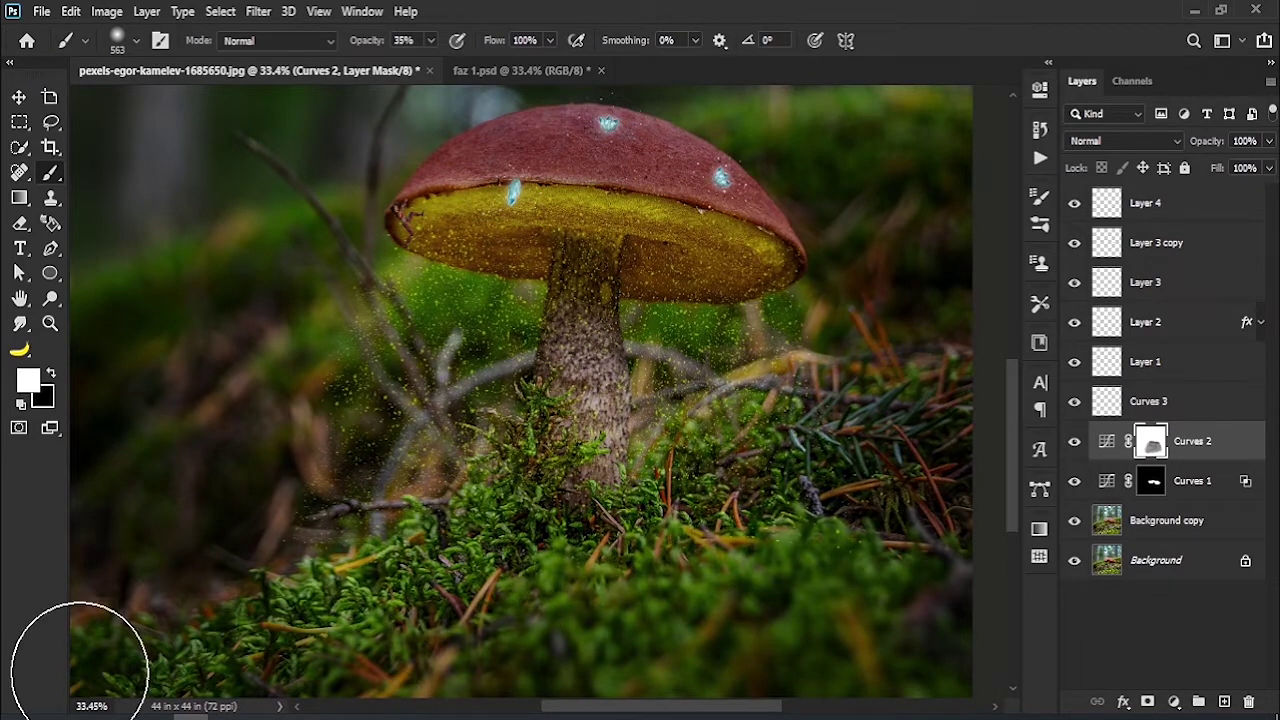
left_click_drag(677, 214, 668, 198)
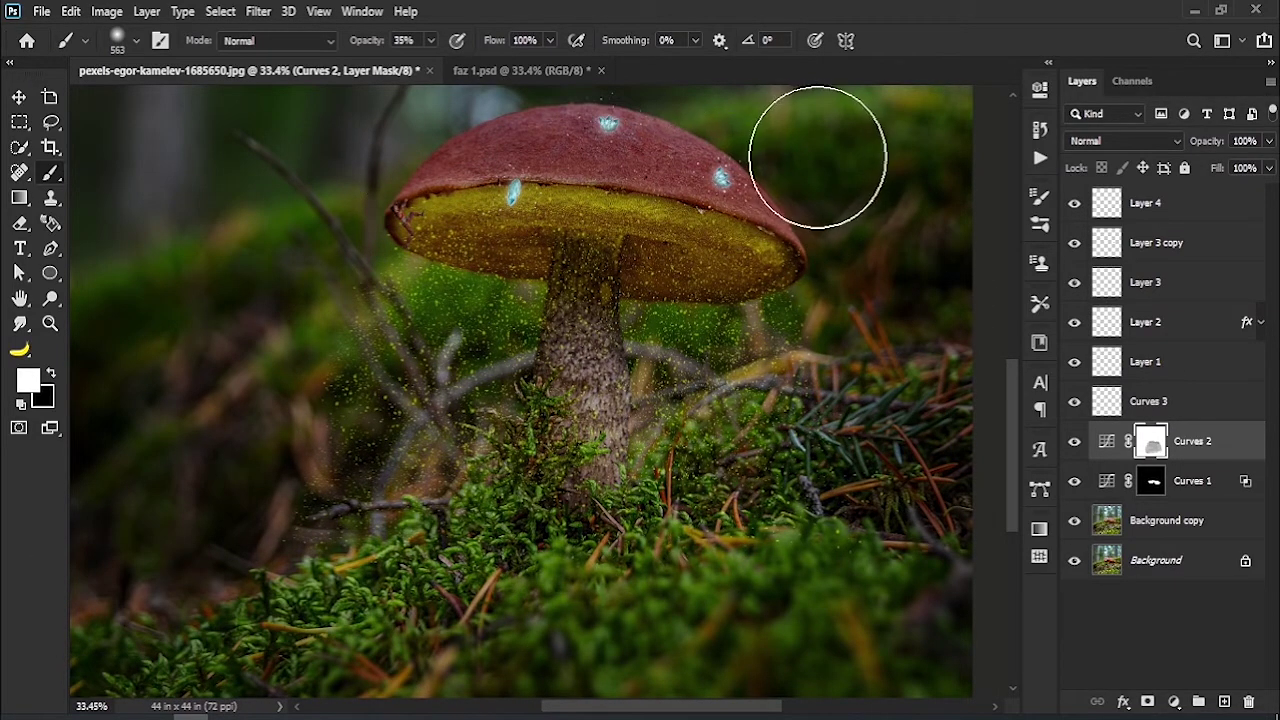
left_click(19, 97)
key("ctrl+2")
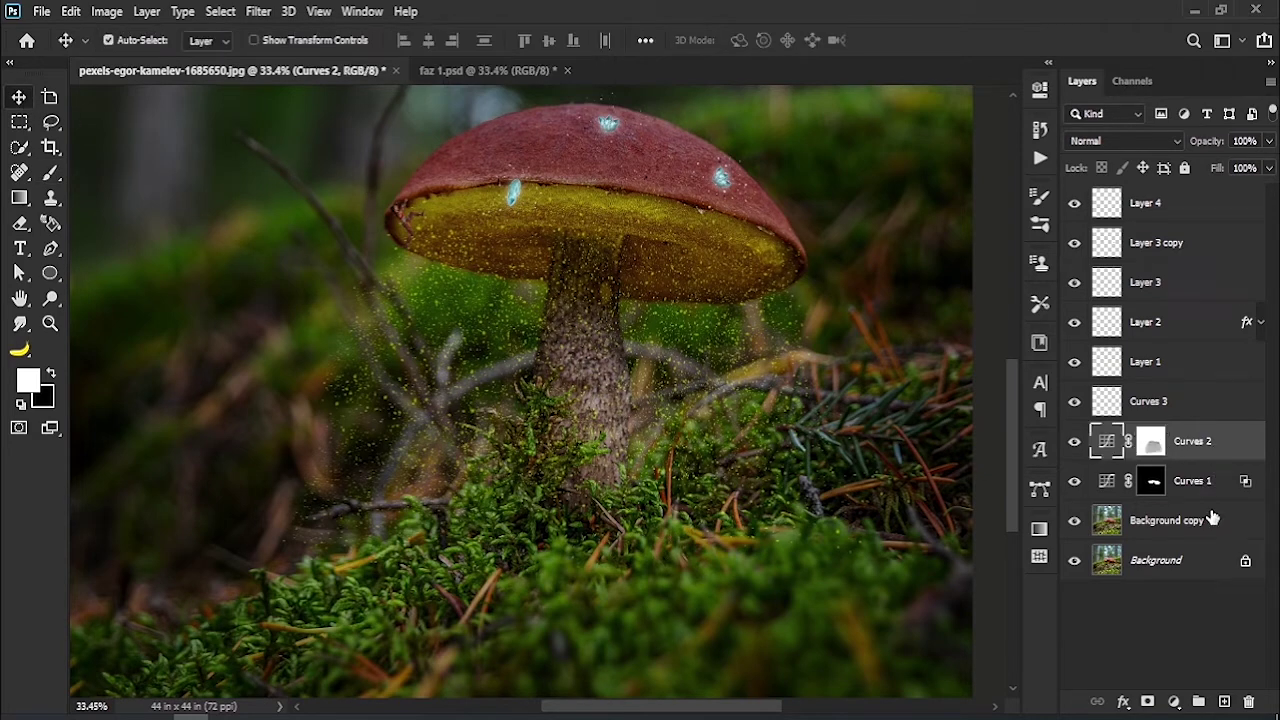
Step: Add a Solid Color fill layer in yellow-green #deff5c
left_click(1174, 702)
left_click(1180, 362)
left_click_drag(668, 362, 668, 463)
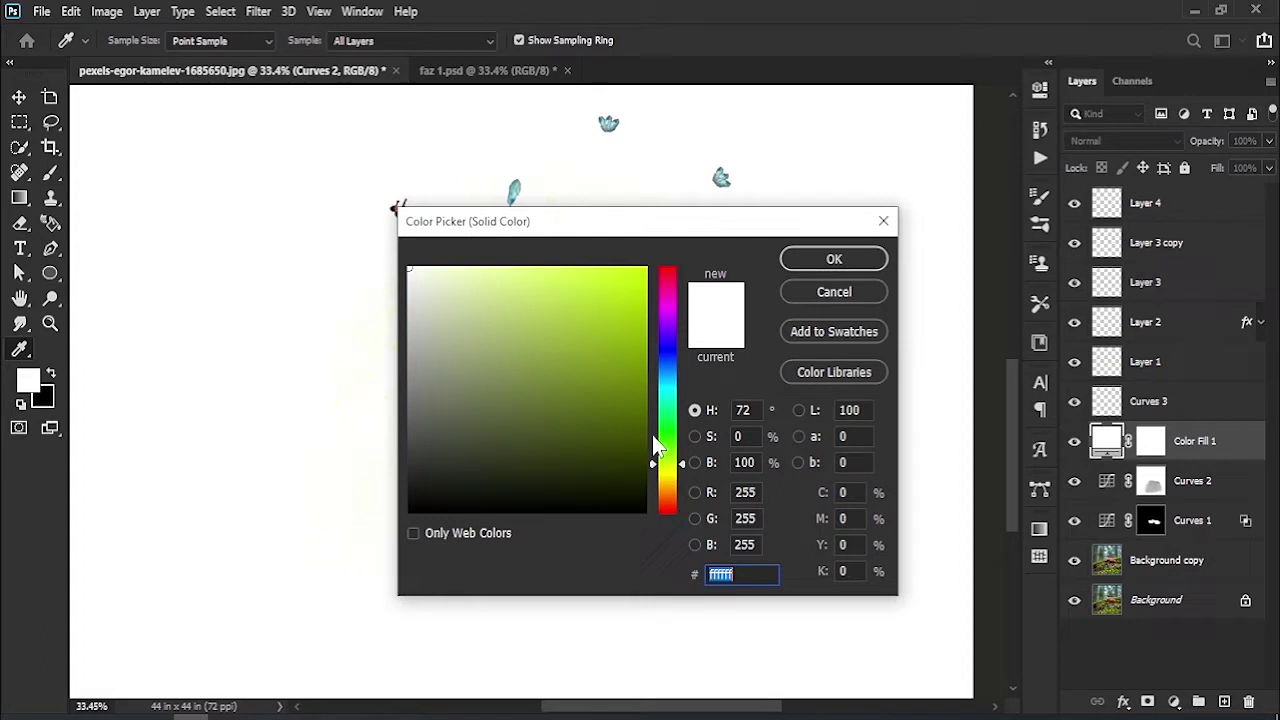
left_click(527, 262)
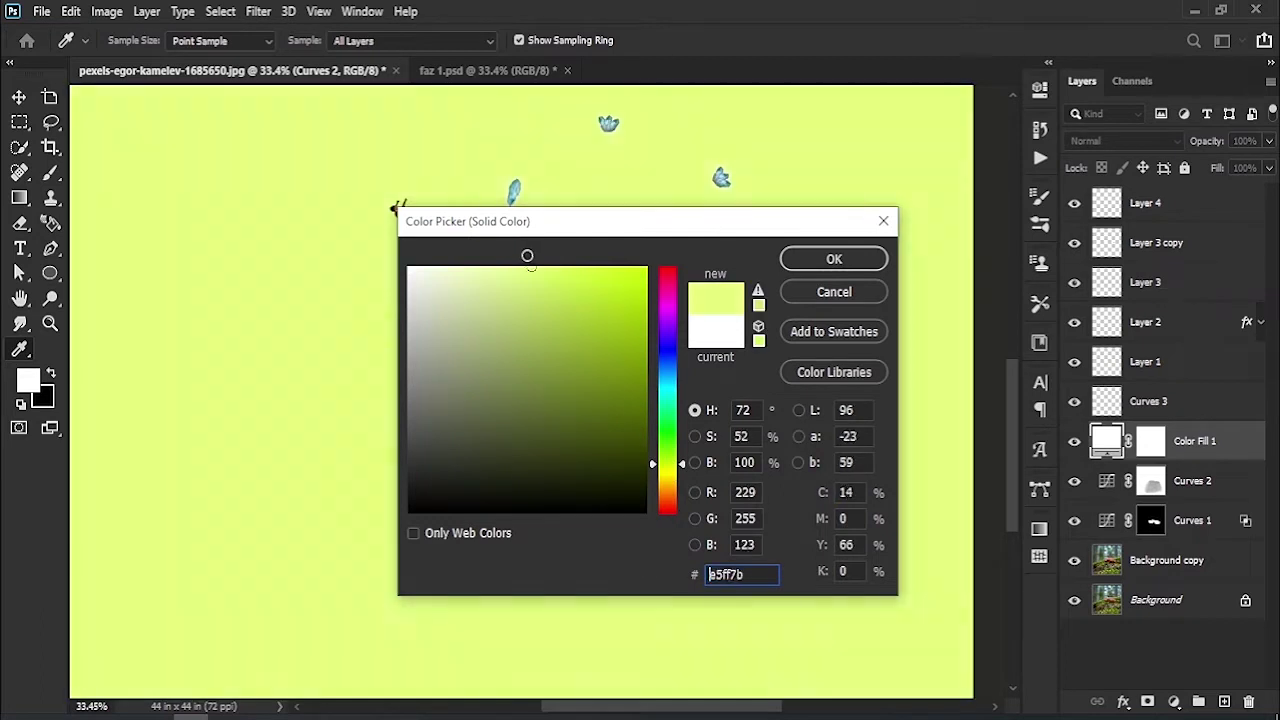
left_click(834, 259)
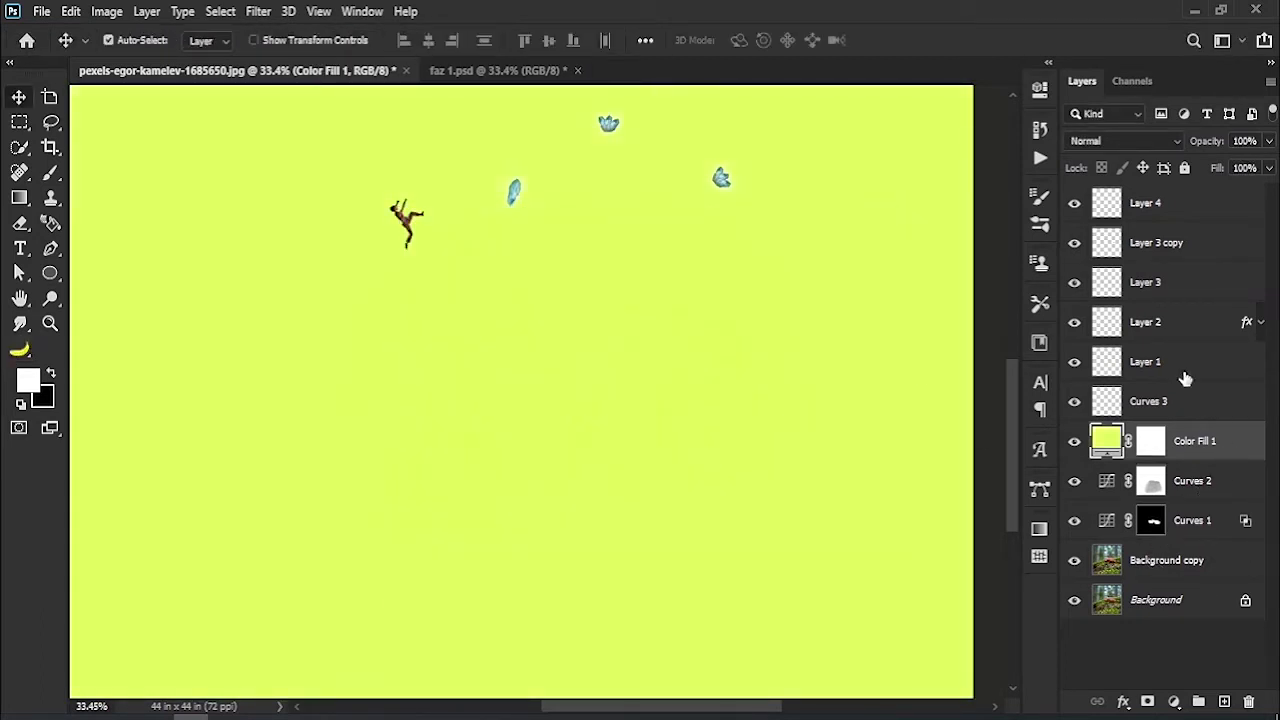
Step: Set Color Fill 1 to Overlay blending and invert its mask to black
left_click(1134, 141)
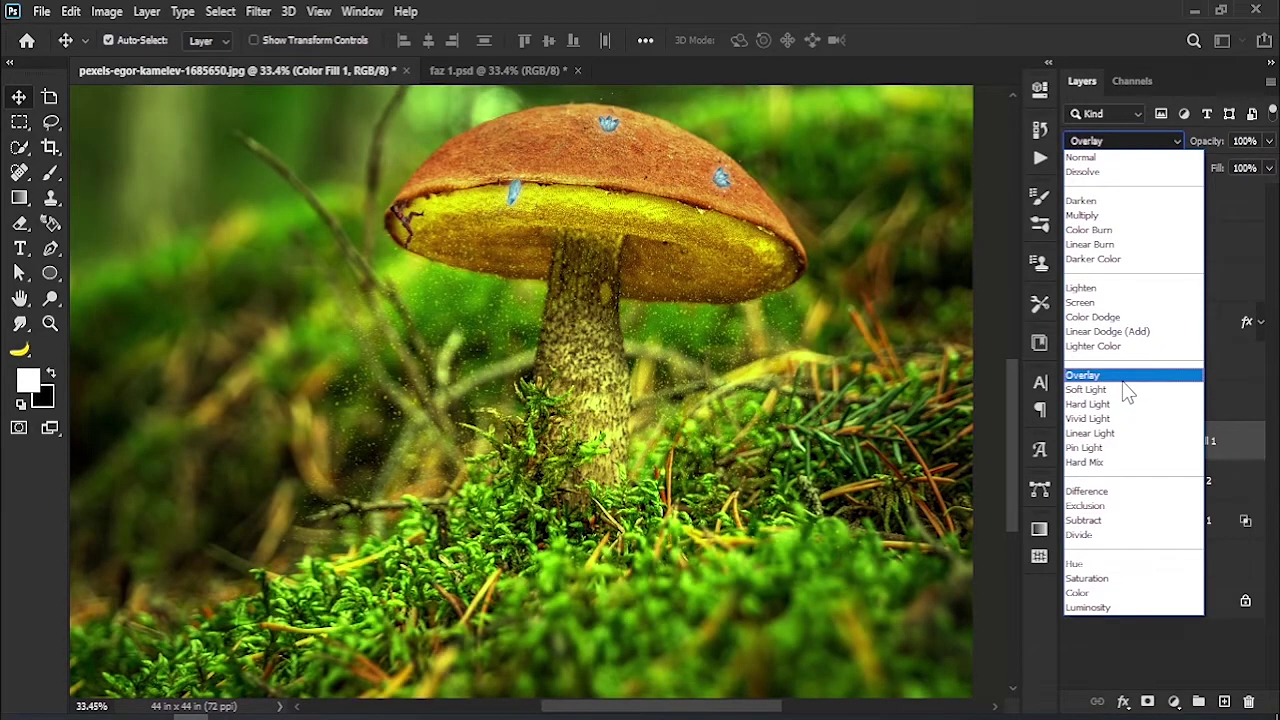
left_click(1123, 380)
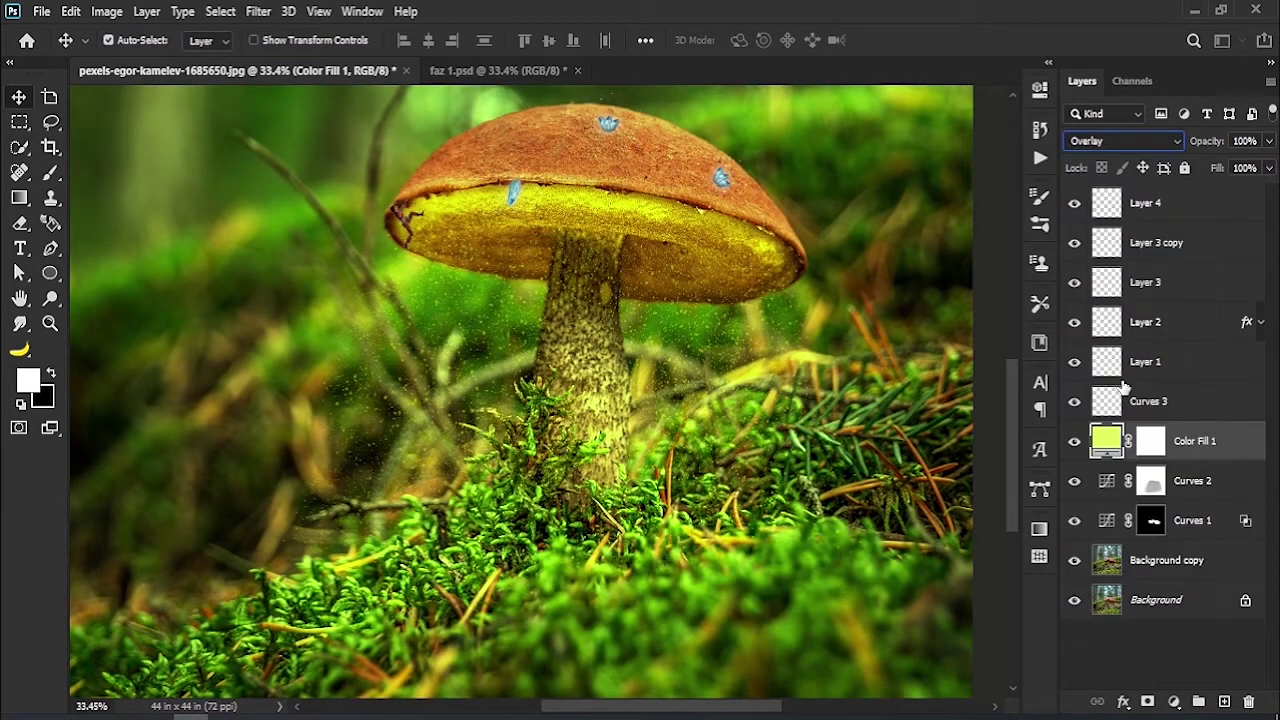
right_click(1232, 445)
left_click(1260, 645)
left_click(1160, 443, "ctrl")
left_click(1158, 445)
key("ctrl+i")
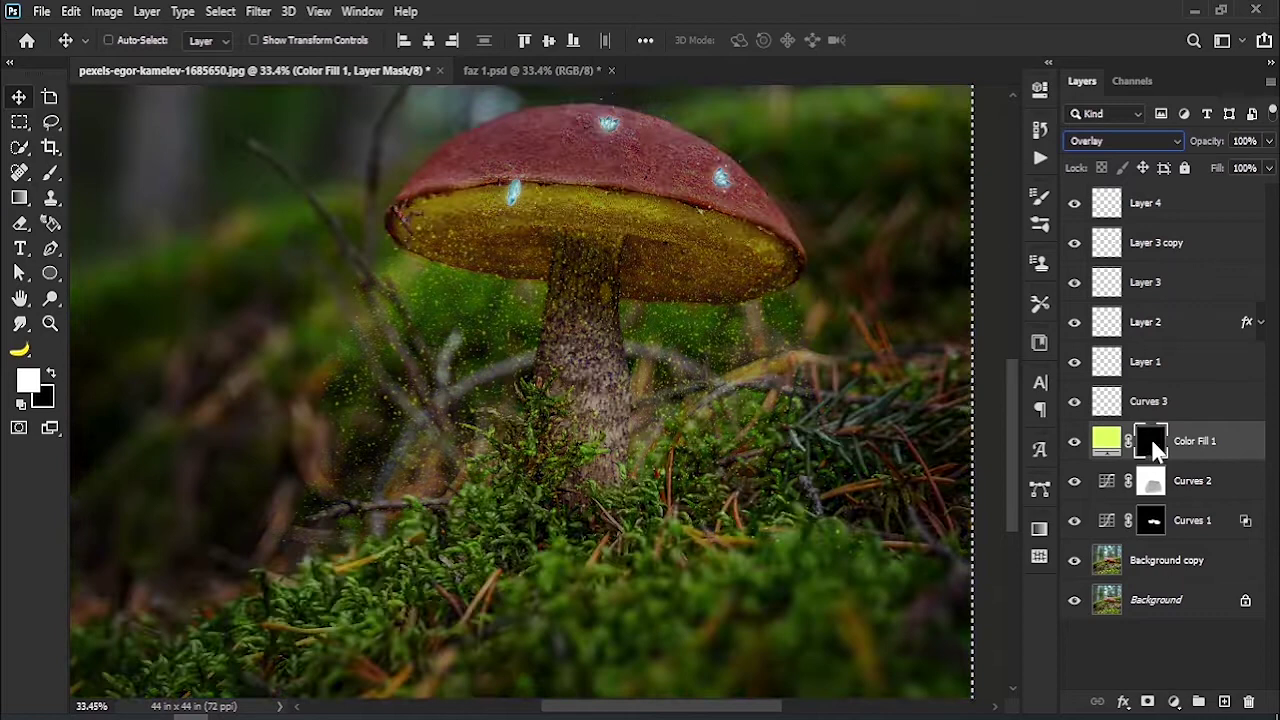
Step: Paint white on the Color Fill 1 mask over the stem and cap underside, using 234–408 px brushes
key("ctrl")
key("b")
key("ctrl+d")
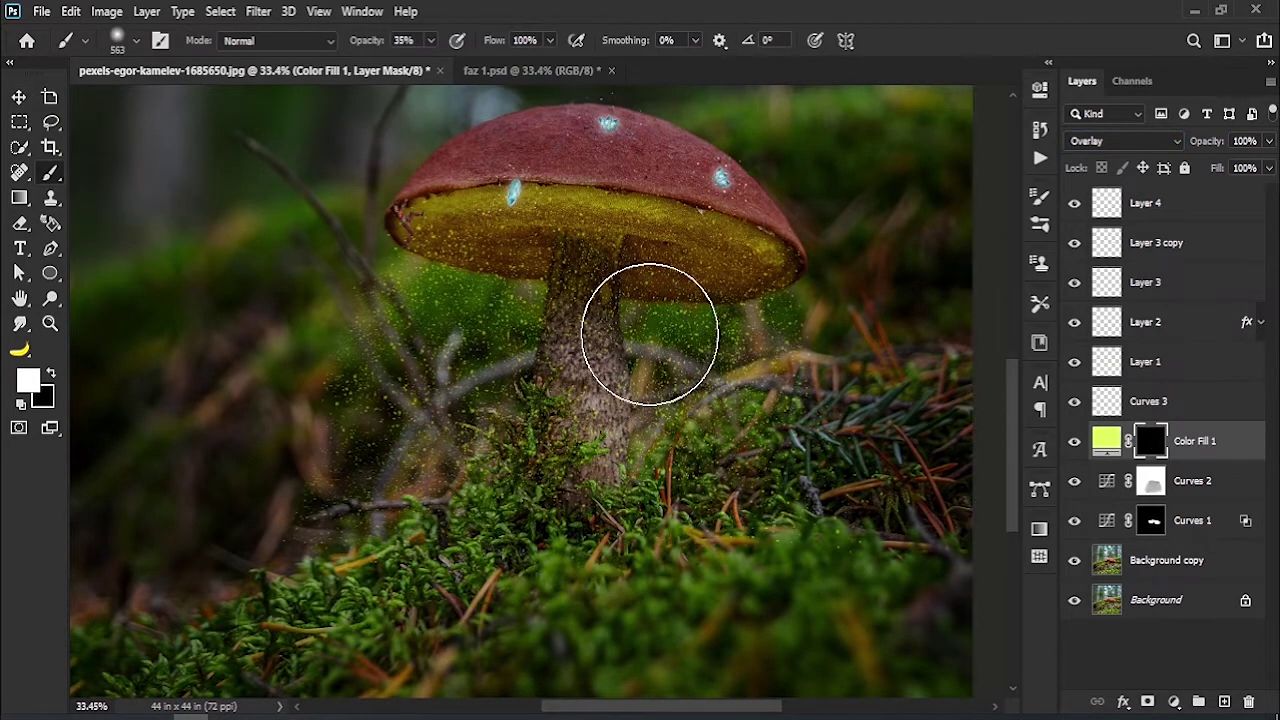
left_click_drag(686, 291, 700, 330)
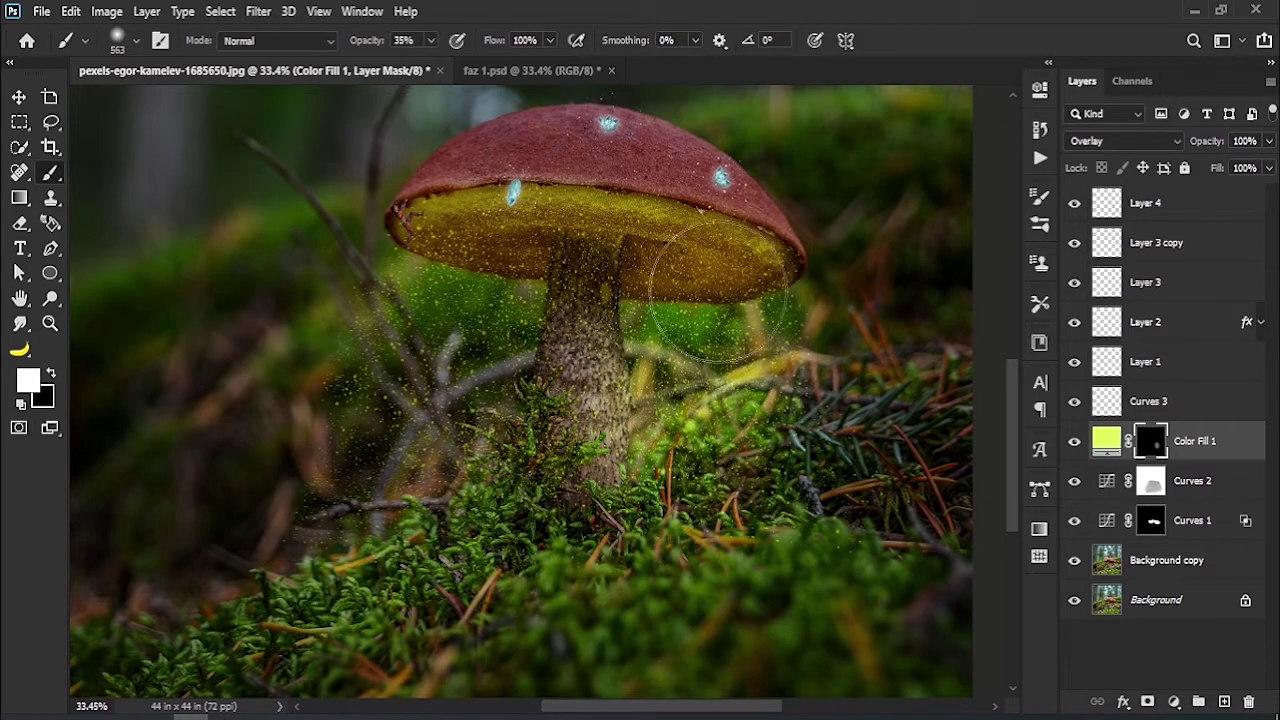
left_click_drag(663, 291, 600, 286)
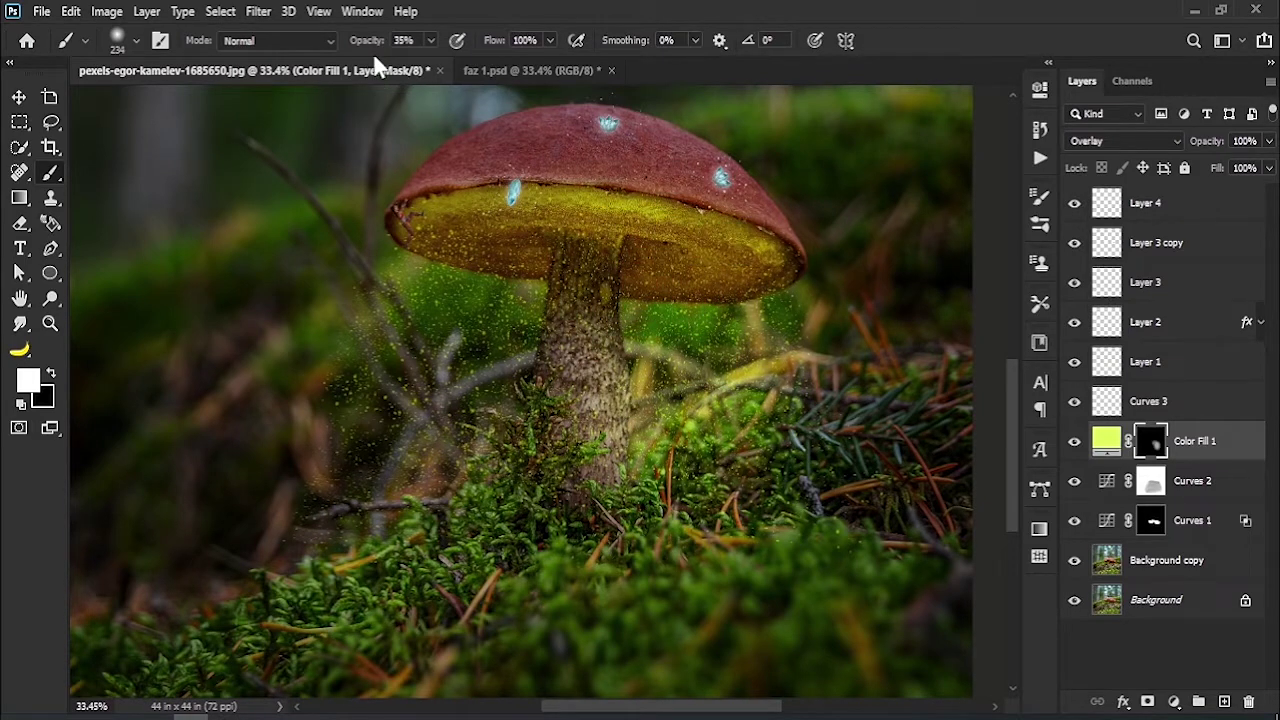
mouse_move(750, 257)
left_mouse_down()
mouse_move(657, 229)
mouse_move(494, 220)
mouse_move(440, 243)
mouse_move(711, 269)
mouse_move(668, 258)
left_mouse_up()
left_click_drag(540, 330, 575, 350)
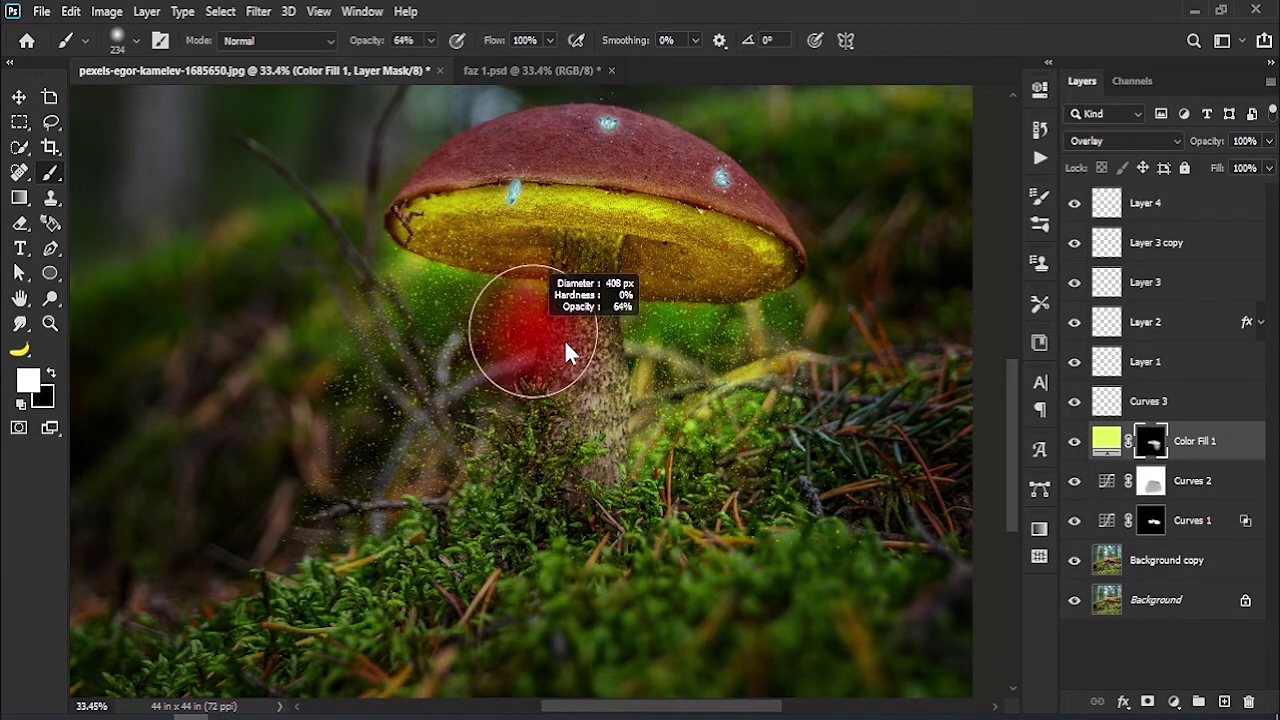